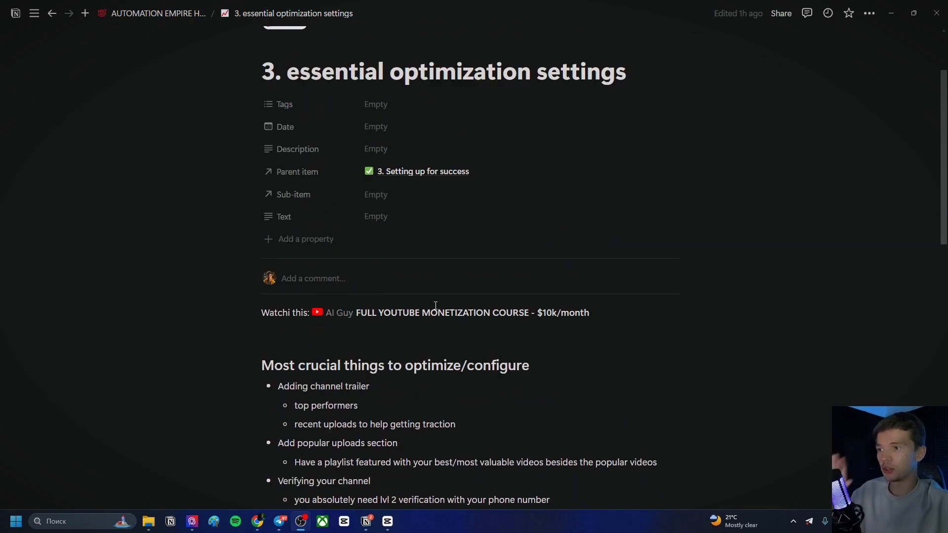
mouse_move(418, 318)
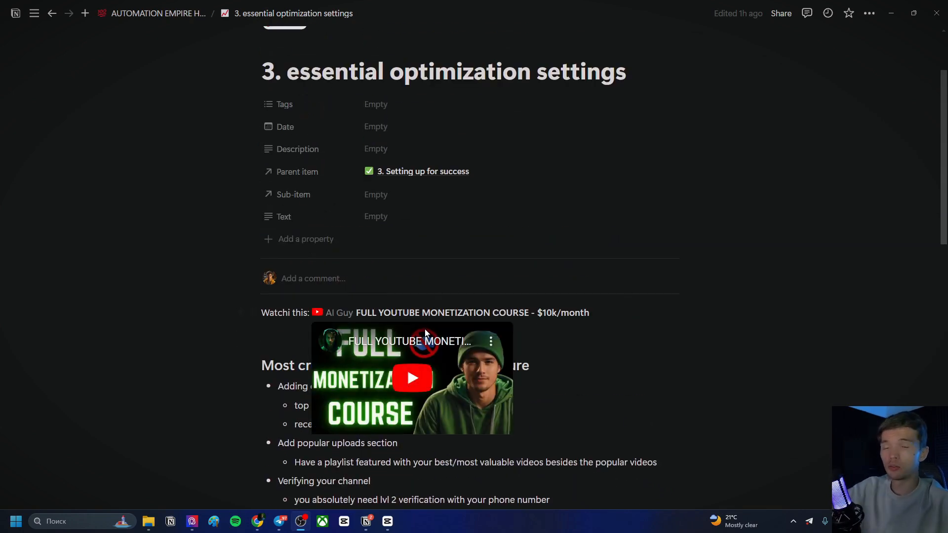
key("alt+Tab")
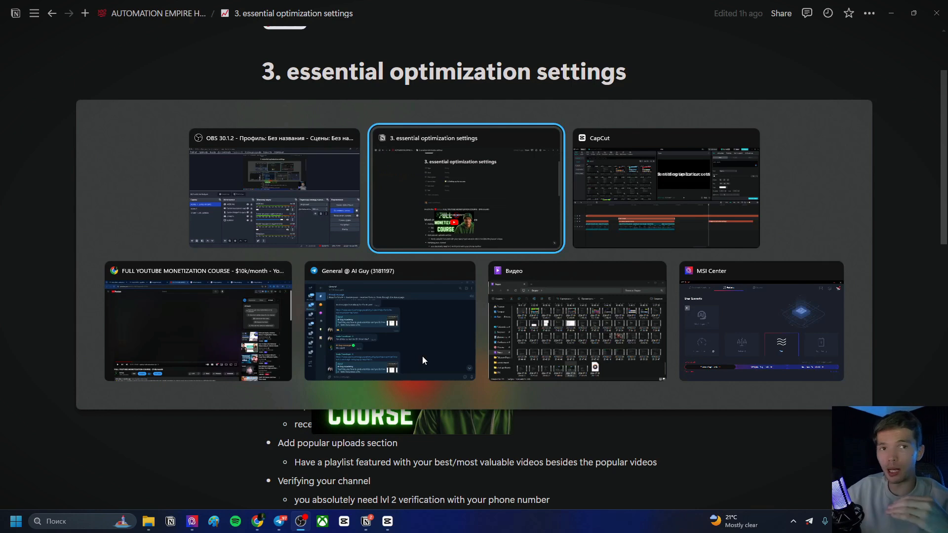
key("Tab")
key("Tab")
key("Tab")
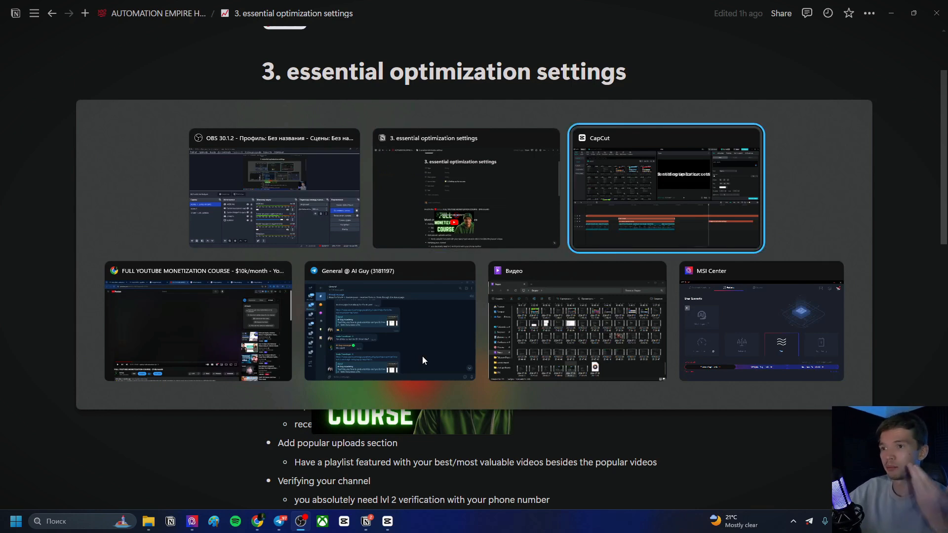
key("alt+shift+Tab")
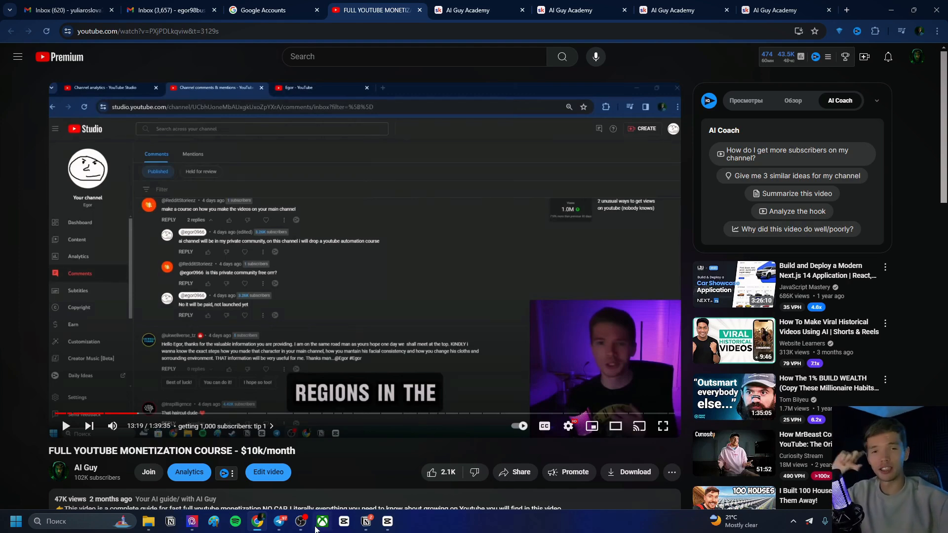
Switch to the Notion notes page and read through the list of crucial channel optimization items
left_click(366, 521)
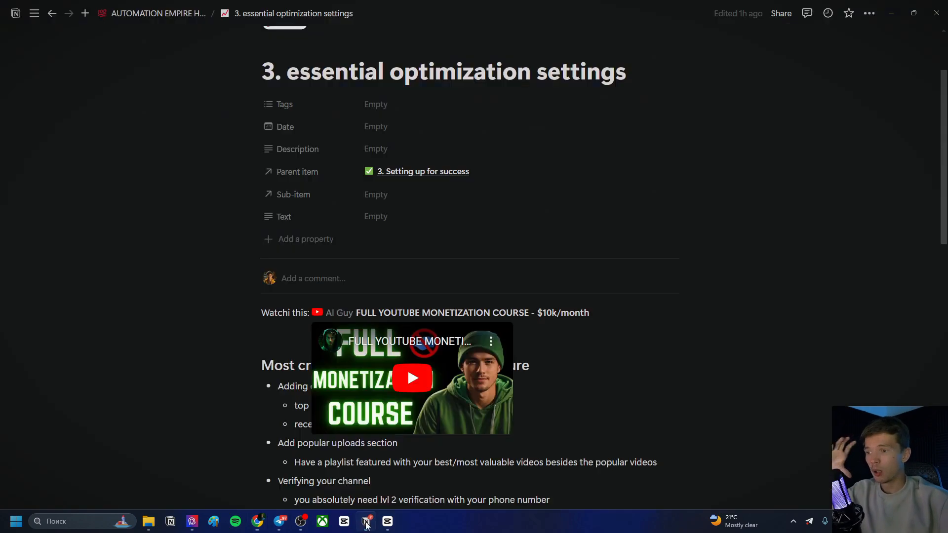
scroll(402, 226, "down", 4)
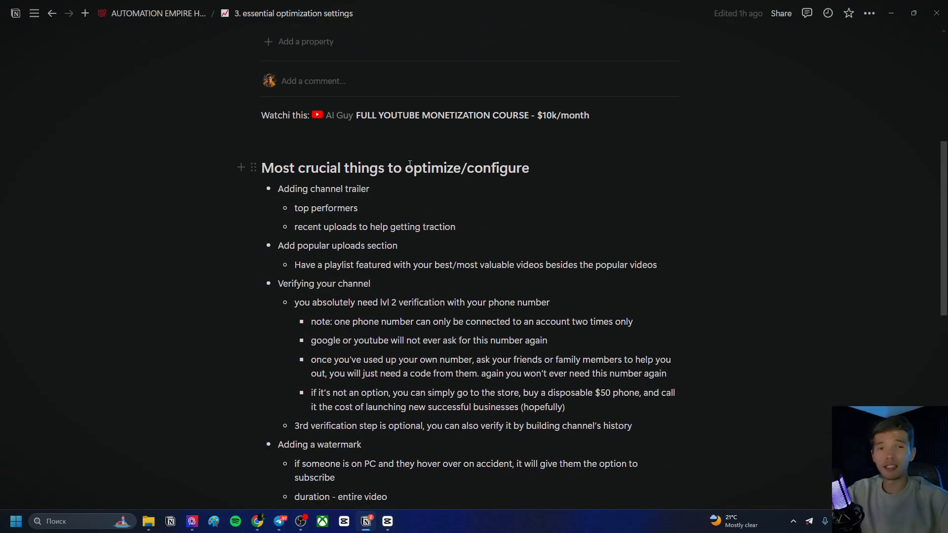
scroll(419, 168, "down", 1)
scroll(417, 170, "down", 2)
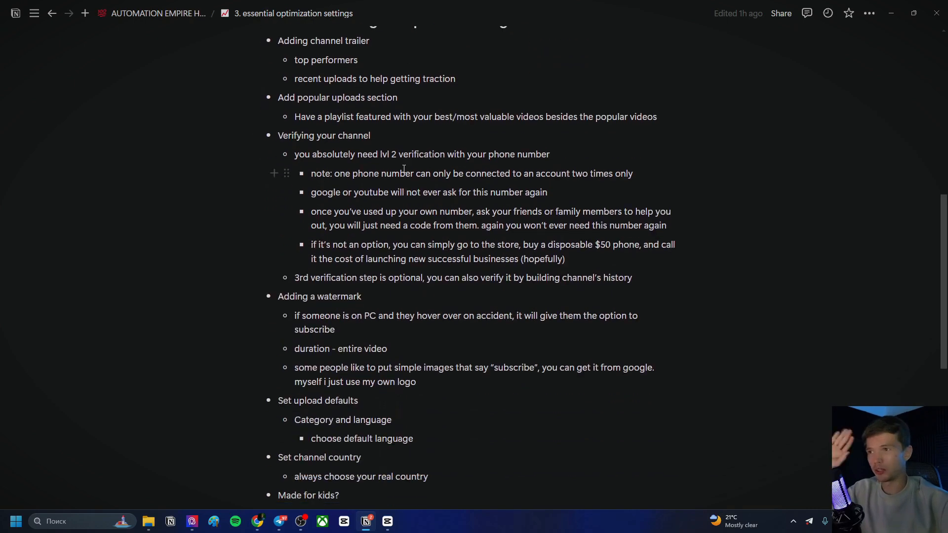
scroll(401, 196, "up", 3)
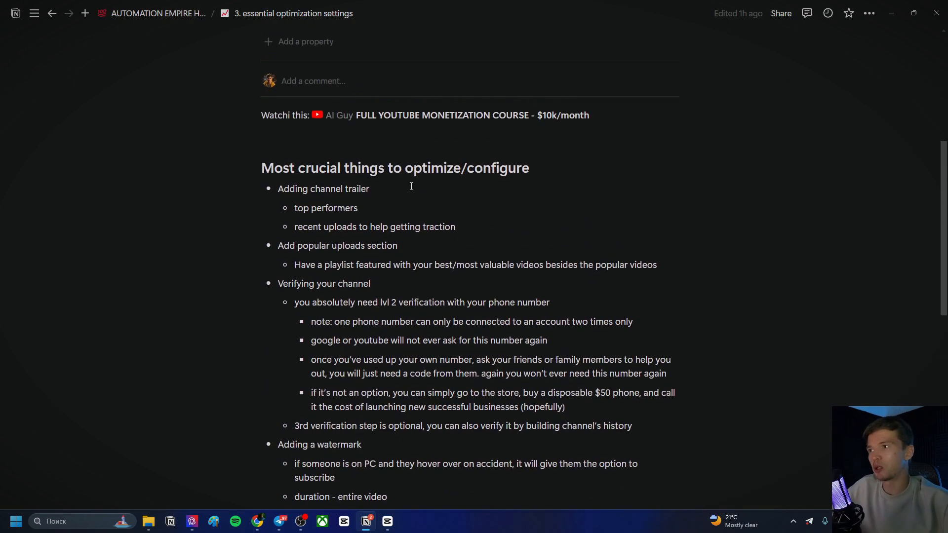
scroll(408, 170, "down", 1)
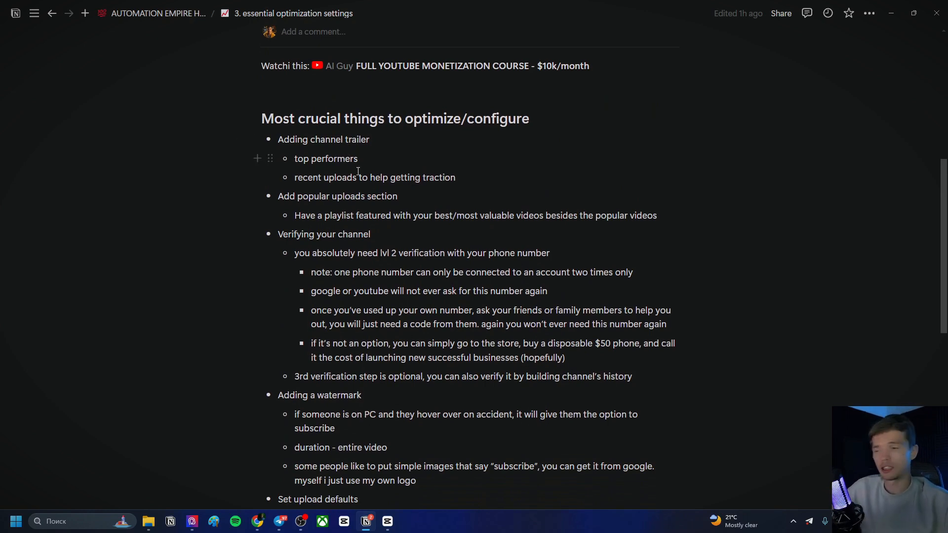
Open YouTube Studio and place the browser and the Notion notes side by side, widening the browser pane
left_click(258, 522)
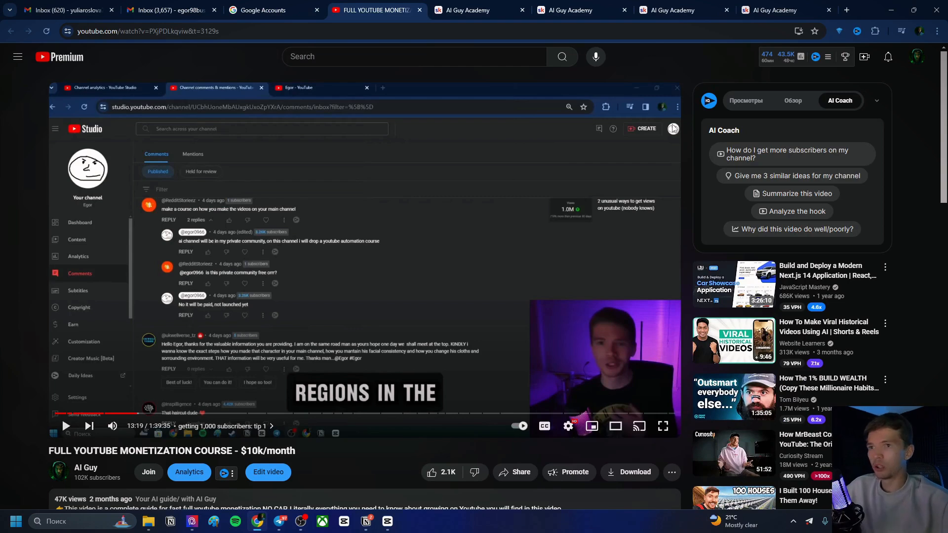
left_click(917, 57)
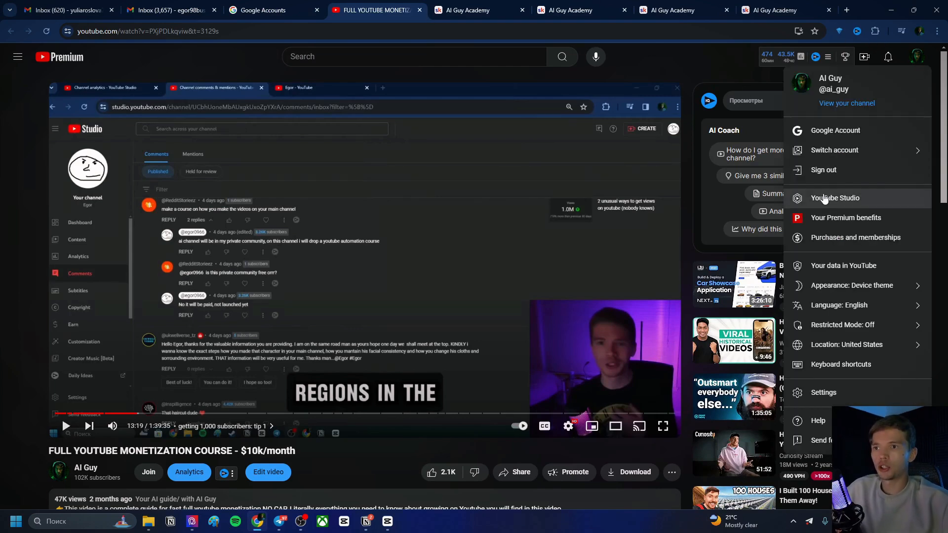
left_click_drag(858, 17, 380, 38)
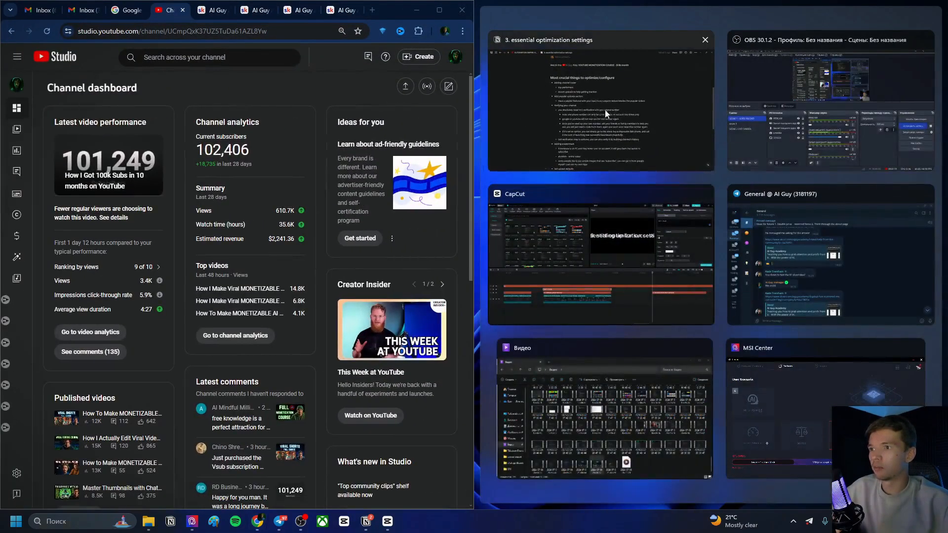
left_click(613, 108)
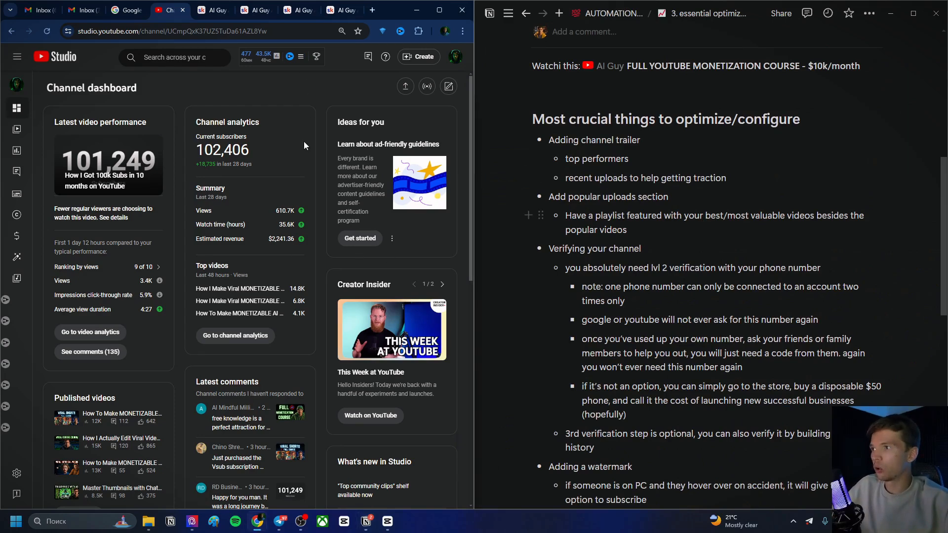
key("ctrl+minus")
key("ctrl+plus")
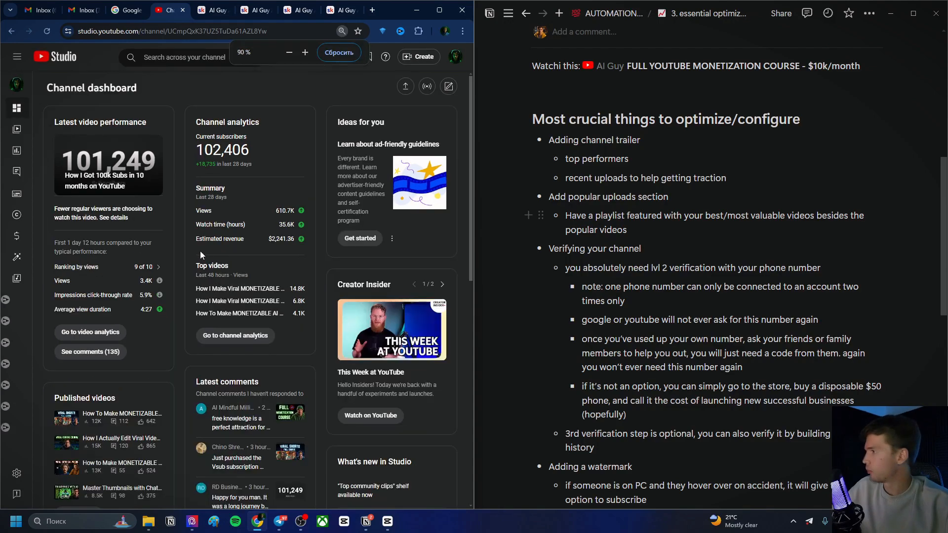
left_click_drag(474, 108, 585, 148)
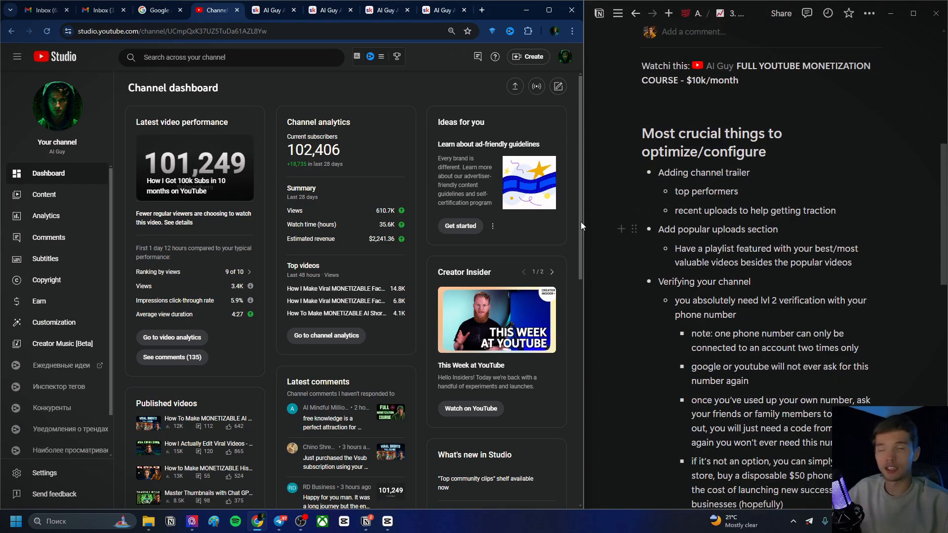
Open the Channel customization layout page while highlighting the channel trailer notes for reference
left_click_drag(659, 170, 744, 170)
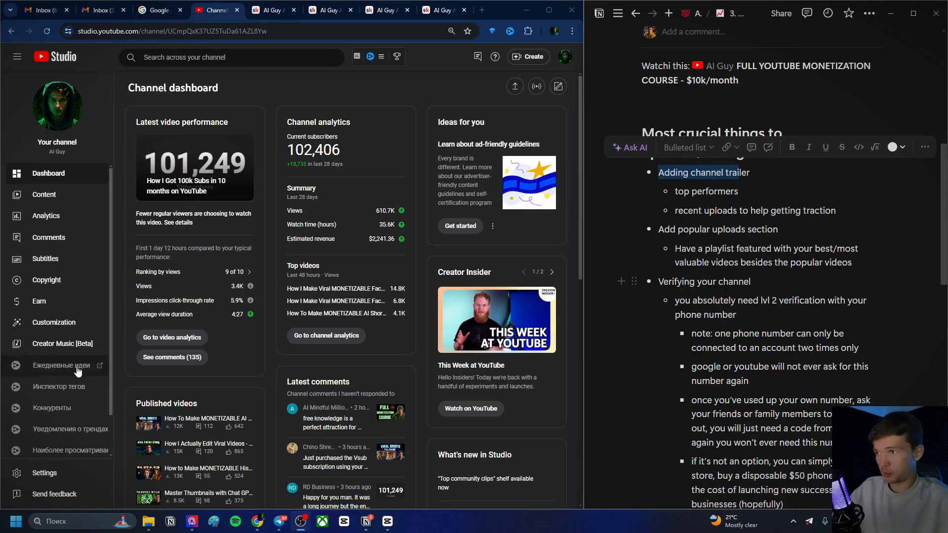
left_click(79, 330)
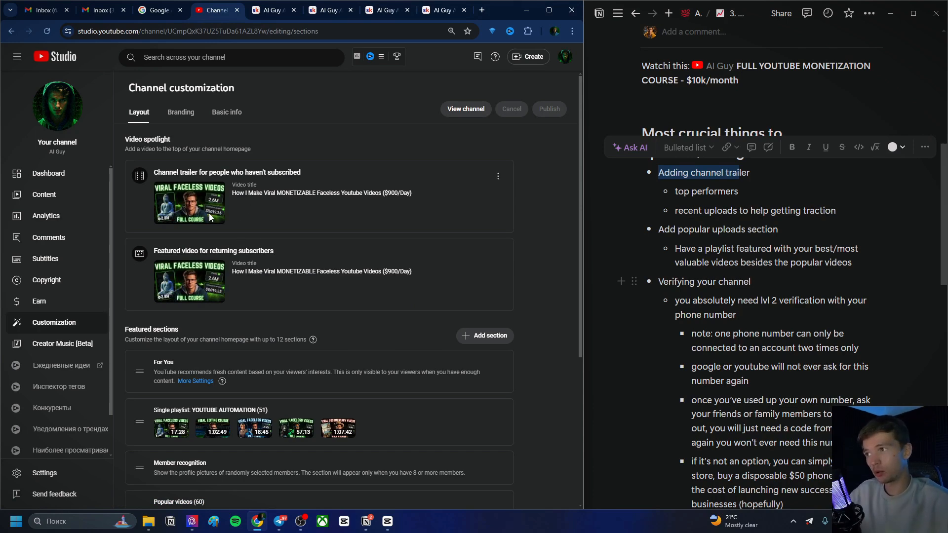
left_click(676, 180)
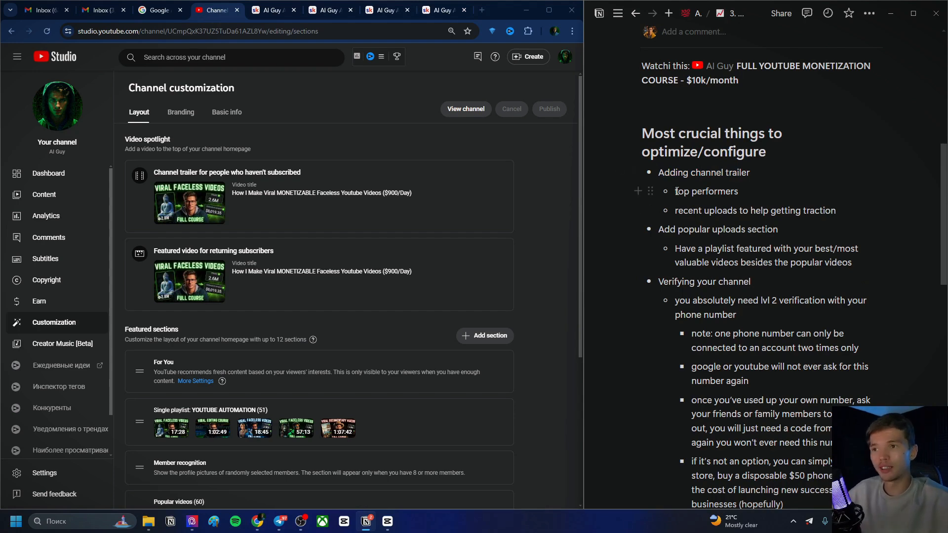
left_click_drag(676, 191, 739, 191)
mouse_move(679, 211)
left_mouse_down()
mouse_move(843, 211)
mouse_move(714, 212)
mouse_move(672, 195)
left_mouse_up()
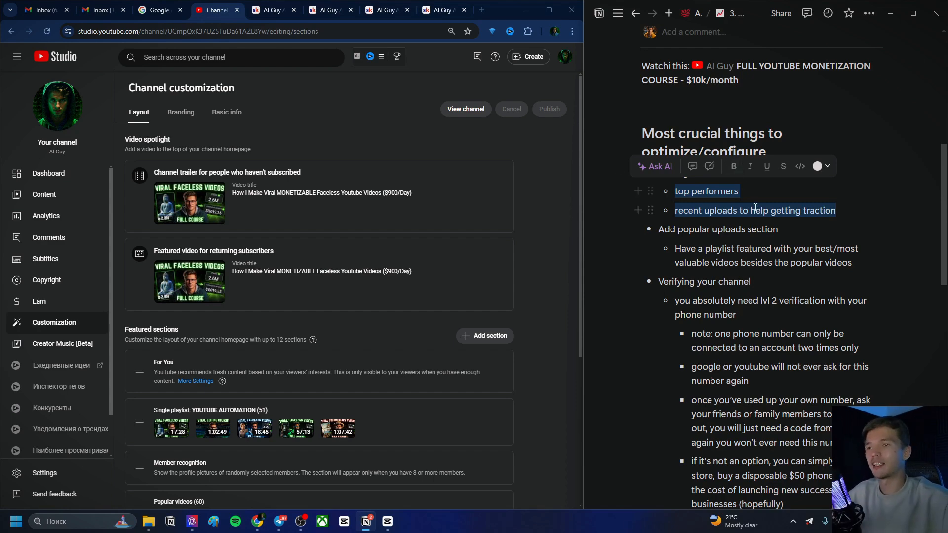
left_click(741, 192)
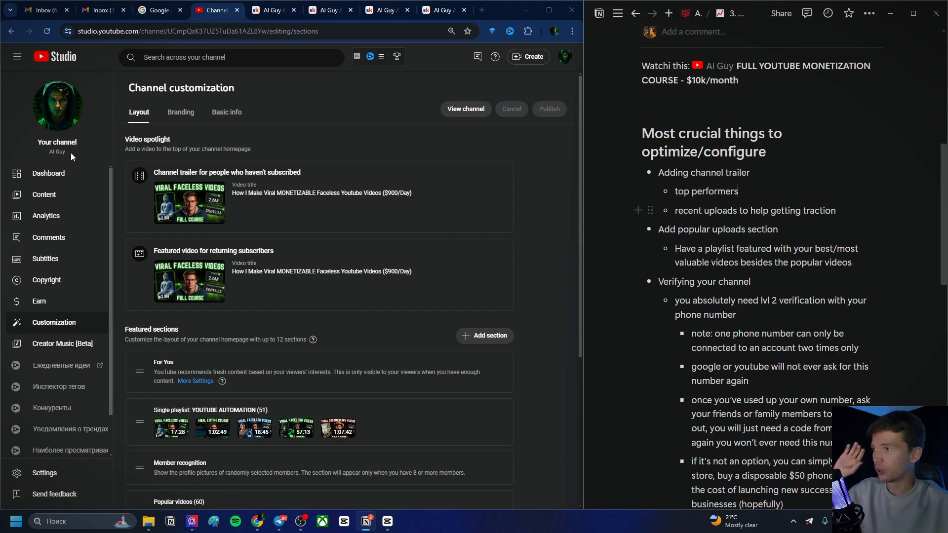
Open the public channel page and browse the uploads on its Videos tab
left_click(56, 119)
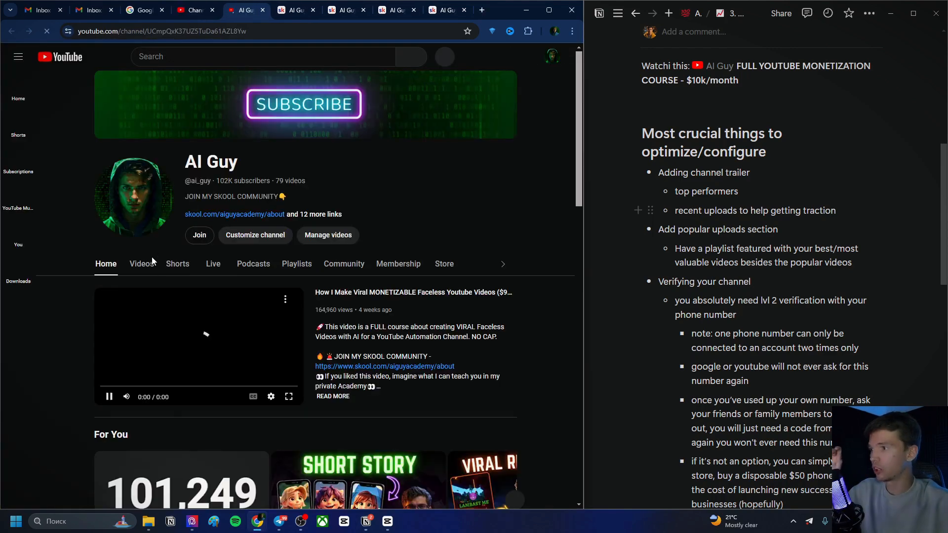
left_click(141, 263)
scroll(255, 200, "down", 9)
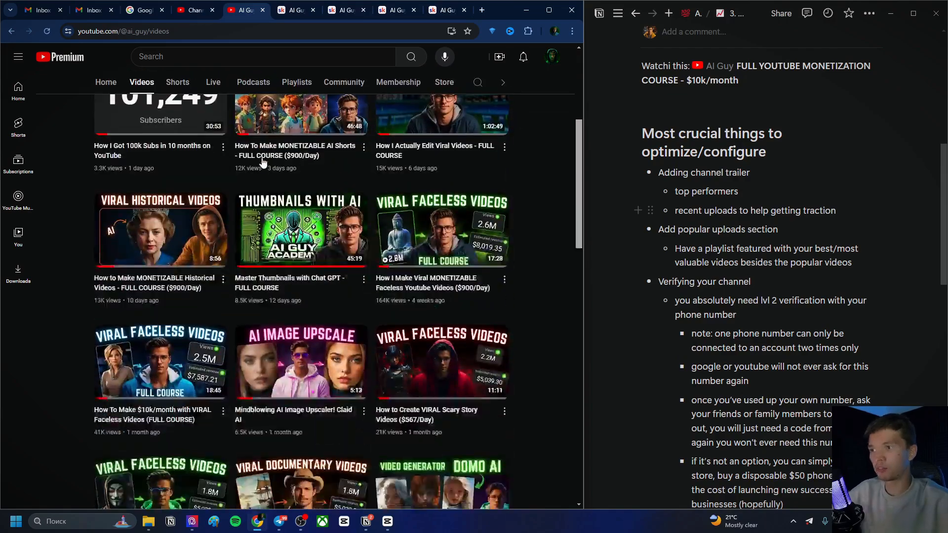
scroll(277, 148, "up", 4)
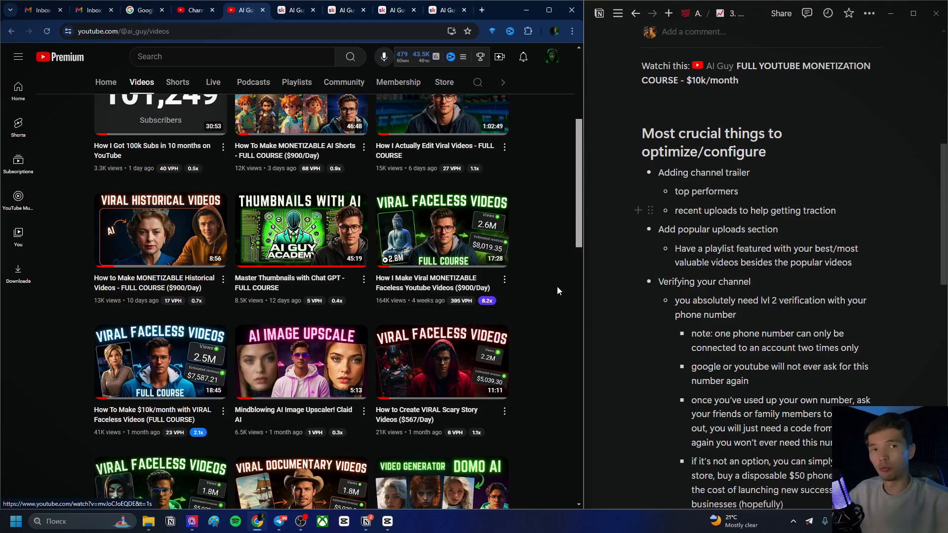
scroll(543, 267, "down", 3)
scroll(530, 249, "down", 1)
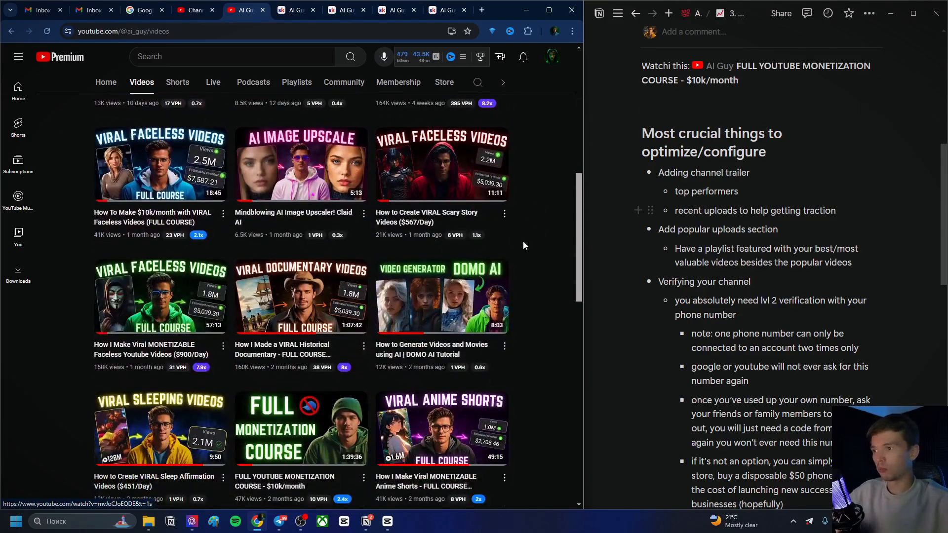
scroll(523, 250, "up", 5)
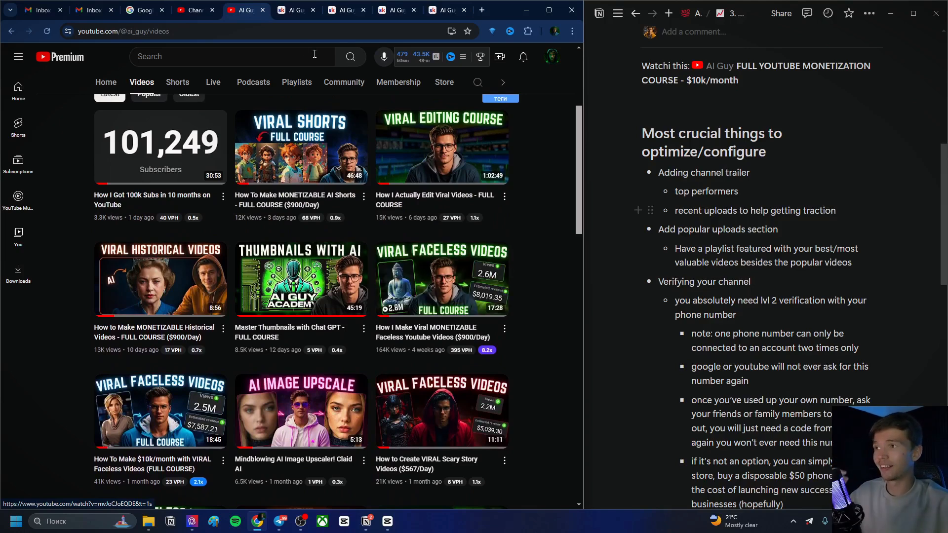
Return to Studio, preview the trailer on the channel homepage, and close the preview tab
left_click(195, 10)
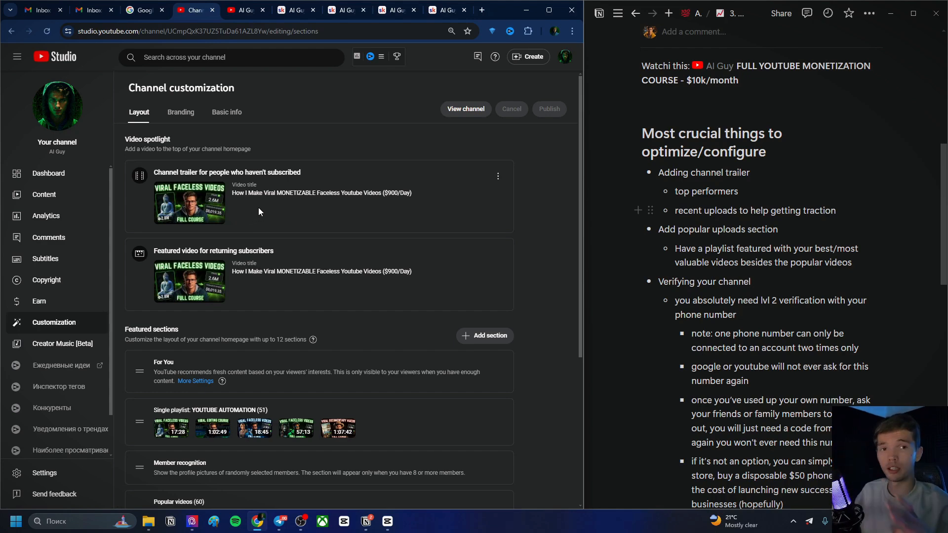
left_click(70, 107)
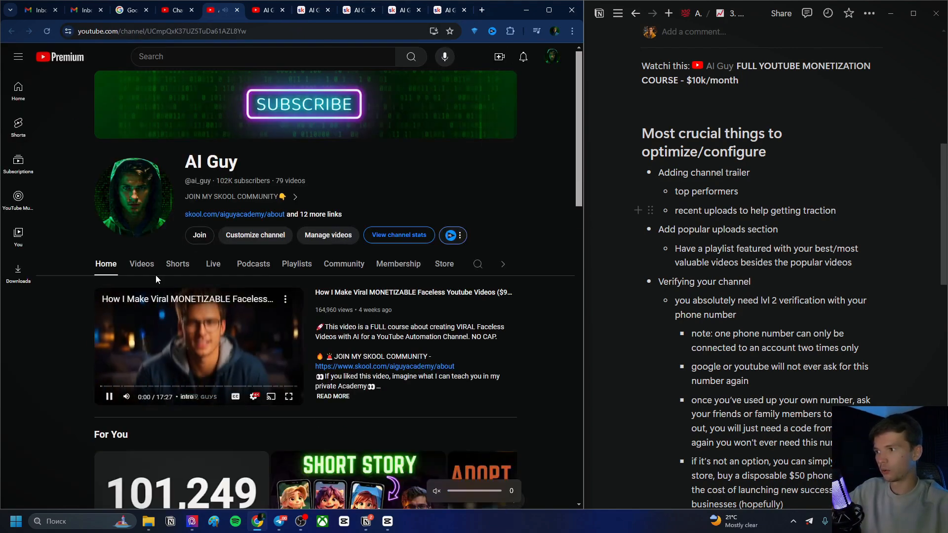
left_click(197, 340)
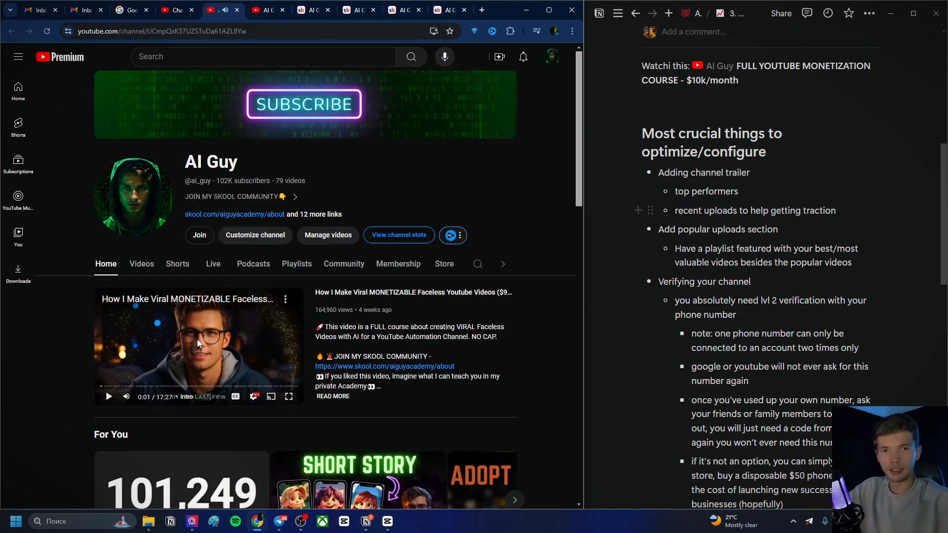
left_click(237, 10)
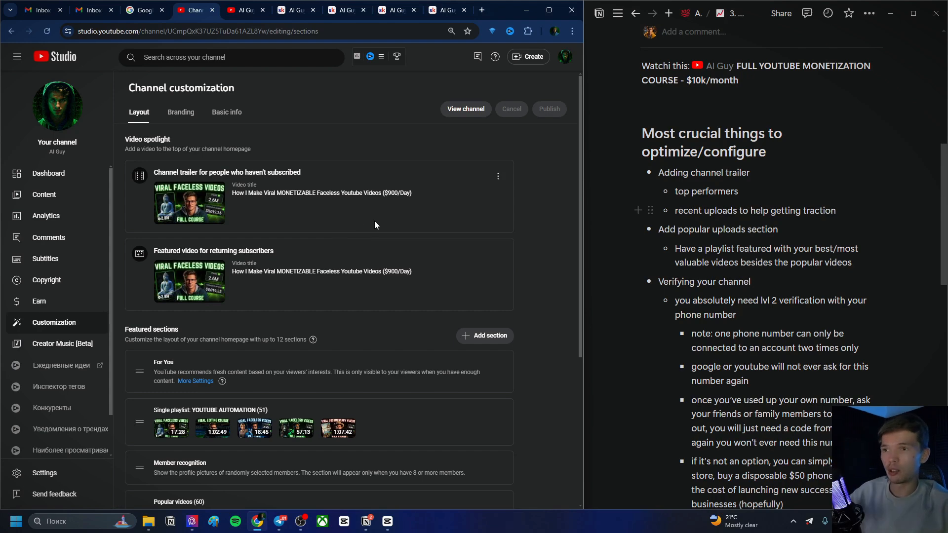
Remove the For You section from the channel homepage's featured sections
scroll(725, 129, "down", 1)
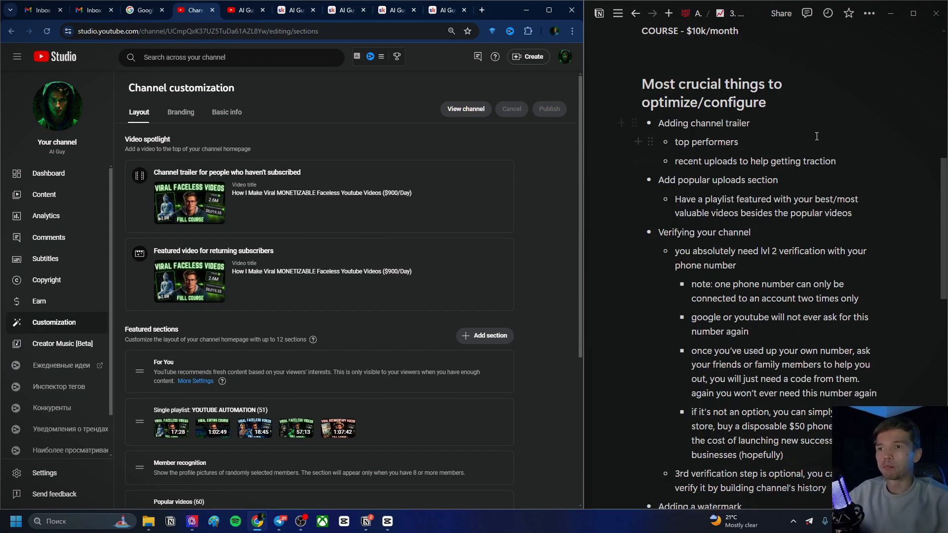
scroll(741, 158, "down", 1)
scroll(720, 187, "up", 1)
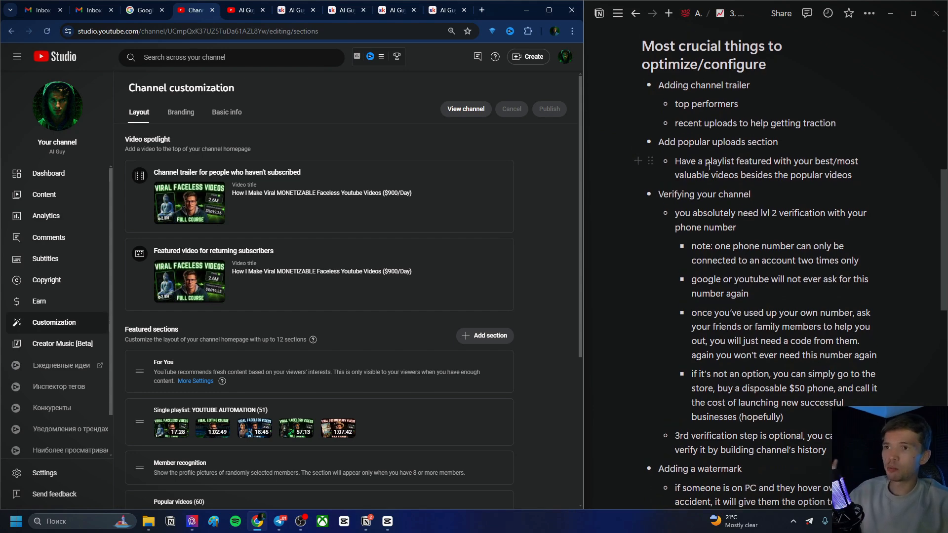
scroll(366, 232, "down", 2)
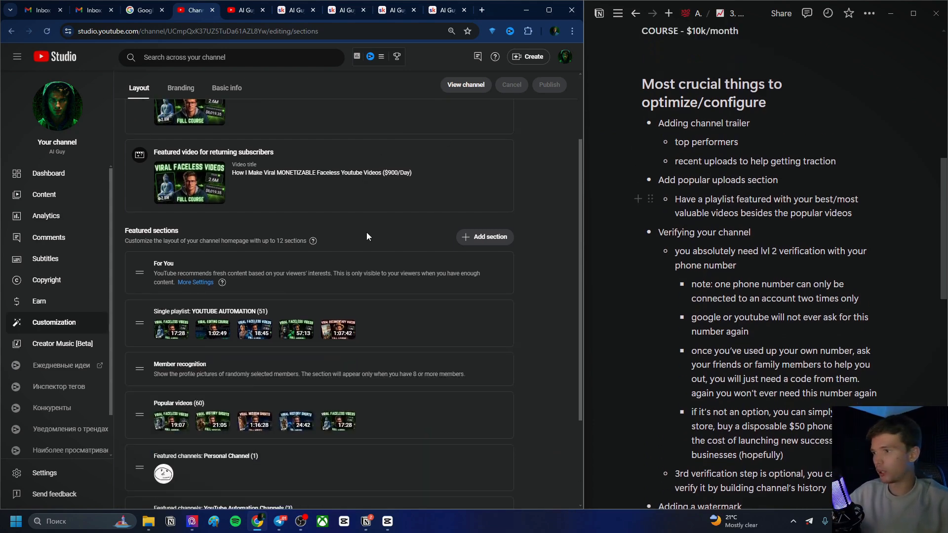
key("ctrl+plus")
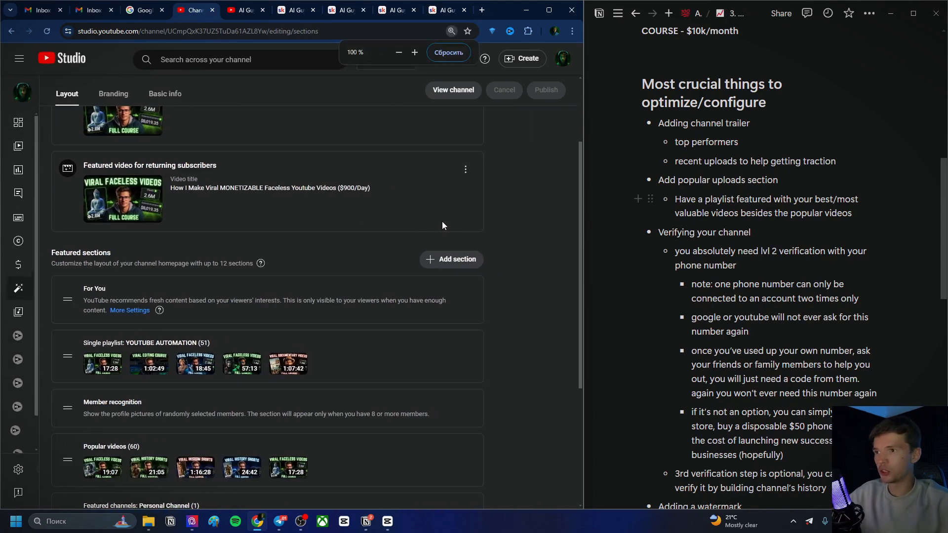
scroll(418, 193, "down", 2)
scroll(439, 175, "down", 1)
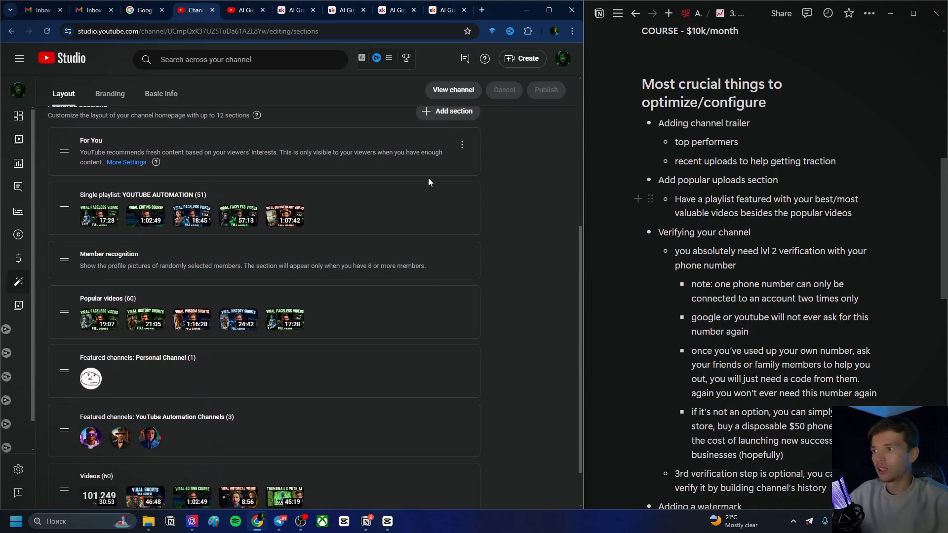
left_click(463, 145)
left_click(475, 149)
Remove every featured section from the channel homepage layout, from the single playlist down to the Videos section
left_click(463, 145)
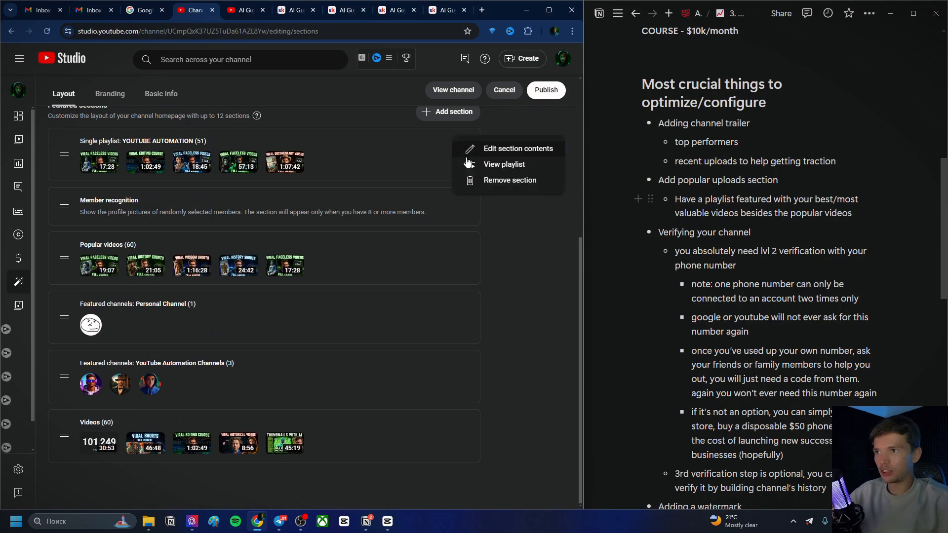
left_click(478, 179)
left_click(462, 200)
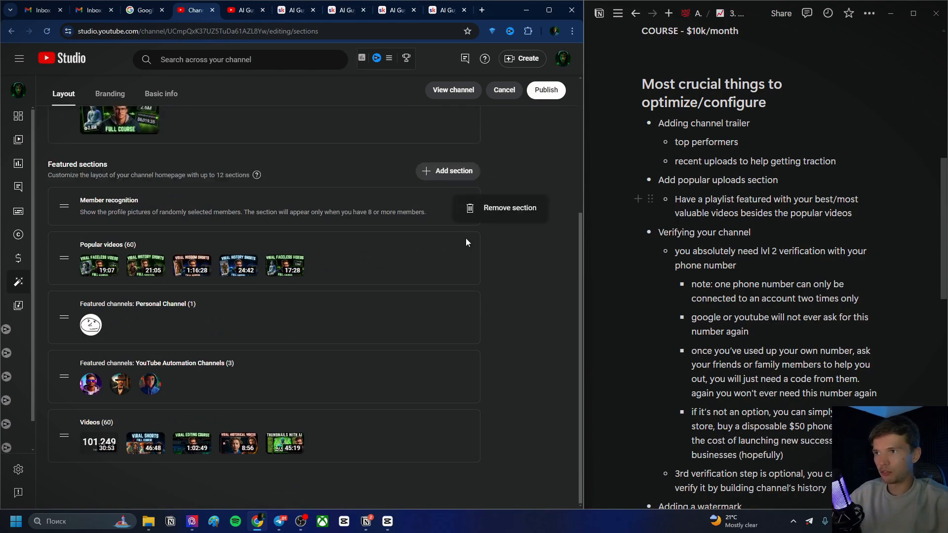
left_click(480, 213)
left_click(462, 248)
left_click(478, 257)
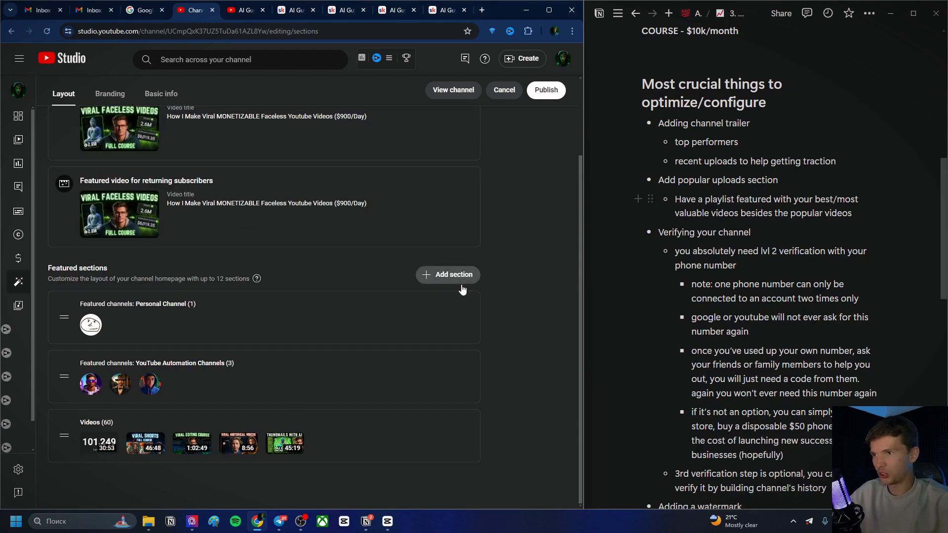
left_click(464, 310)
left_click(494, 327)
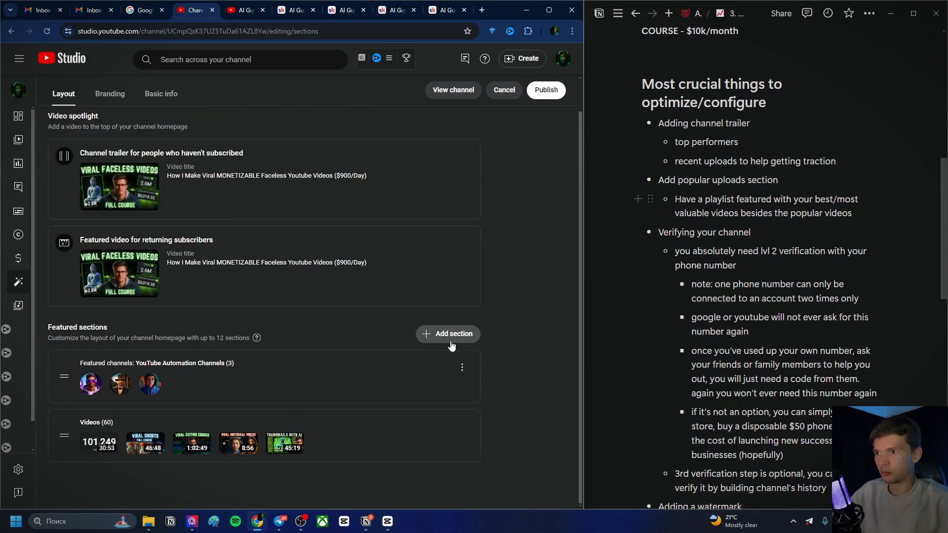
left_click(463, 368)
left_click(464, 390)
left_click(479, 397)
left_click(478, 410)
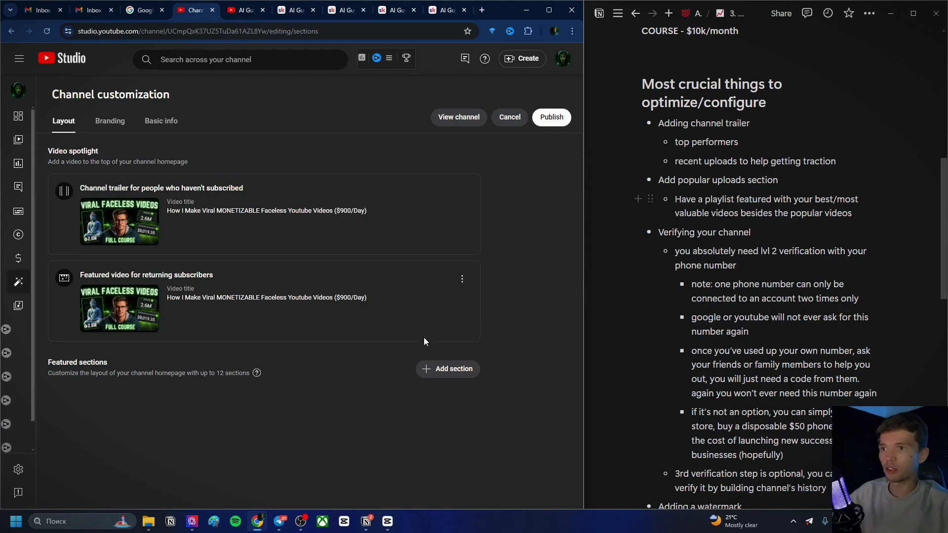
Add a For You section to the homepage's featured sections
left_click(434, 369)
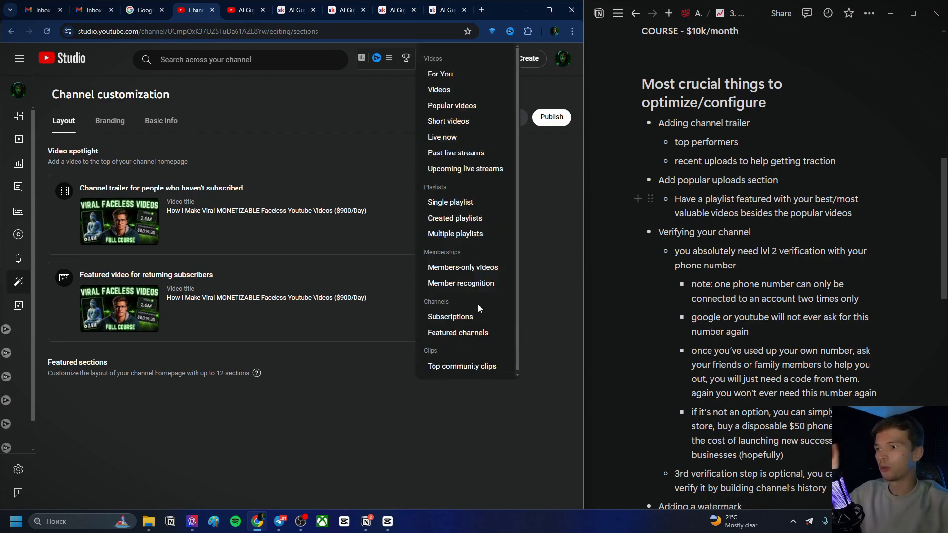
left_click(441, 75)
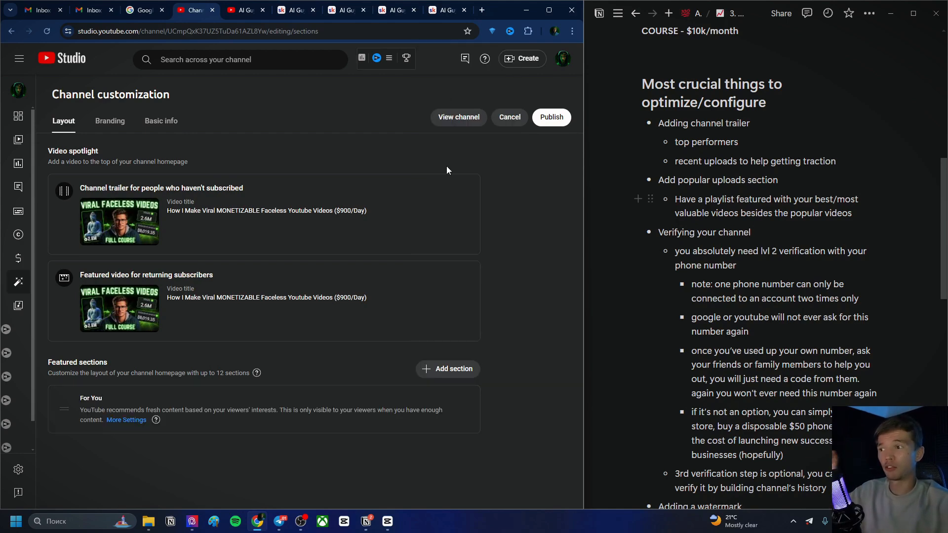
Configure the For You section to include only Video content with All content recency, and confirm the settings
left_click(123, 420)
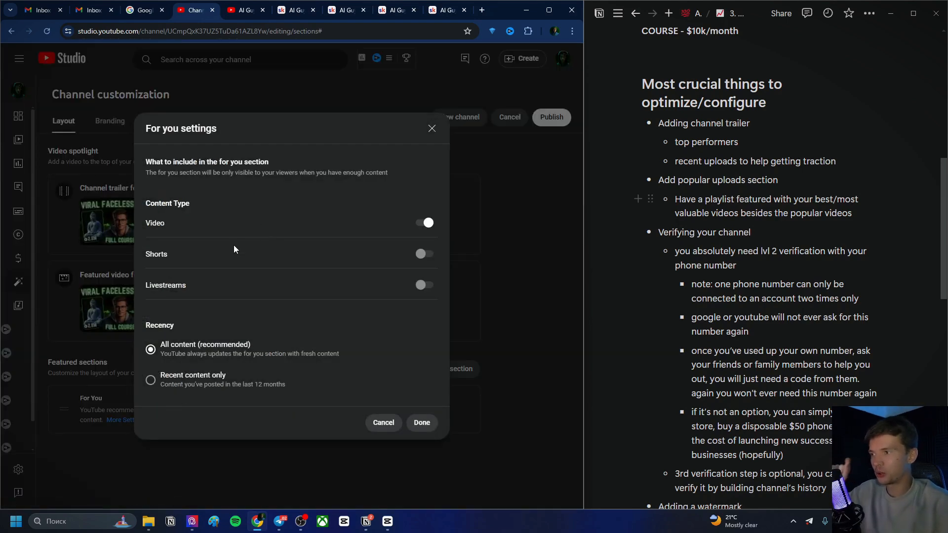
left_click(425, 254)
left_click(420, 285)
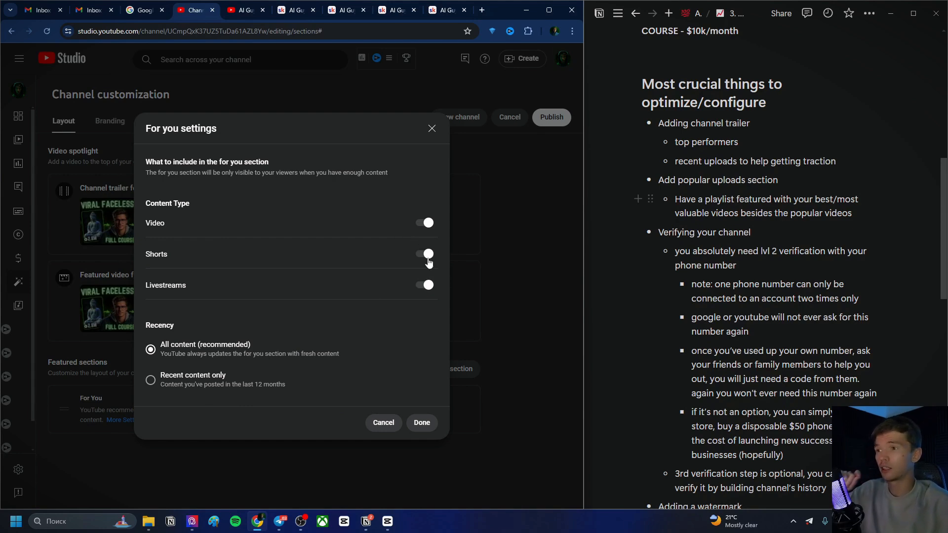
left_click(428, 260)
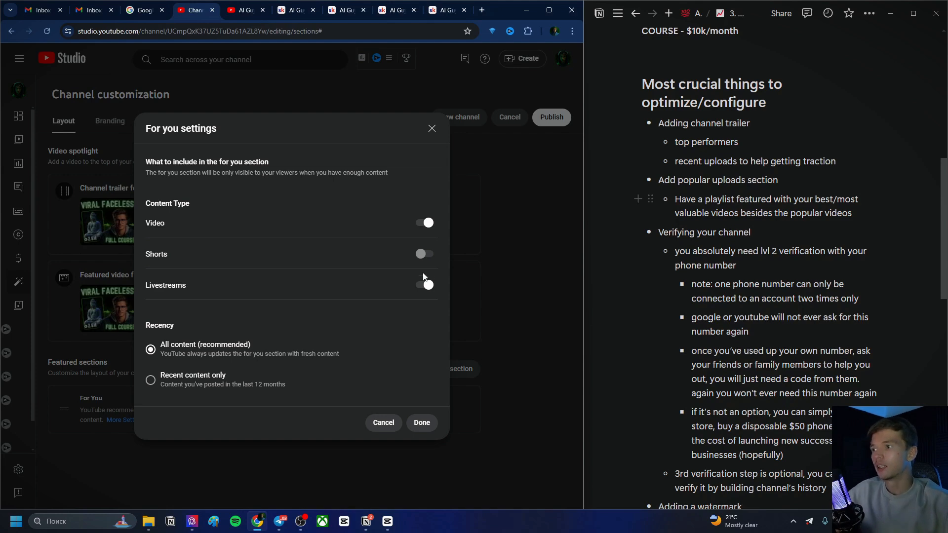
left_click(427, 286)
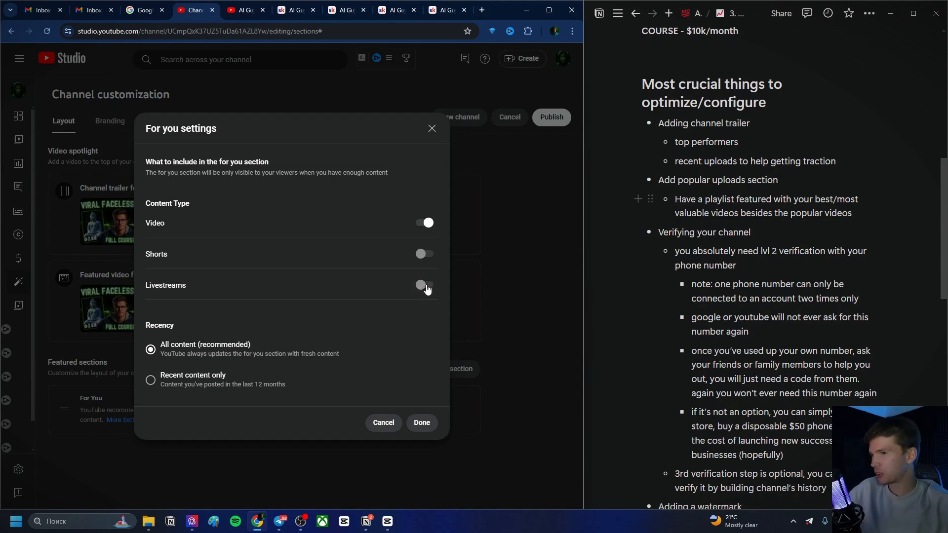
left_click(426, 289)
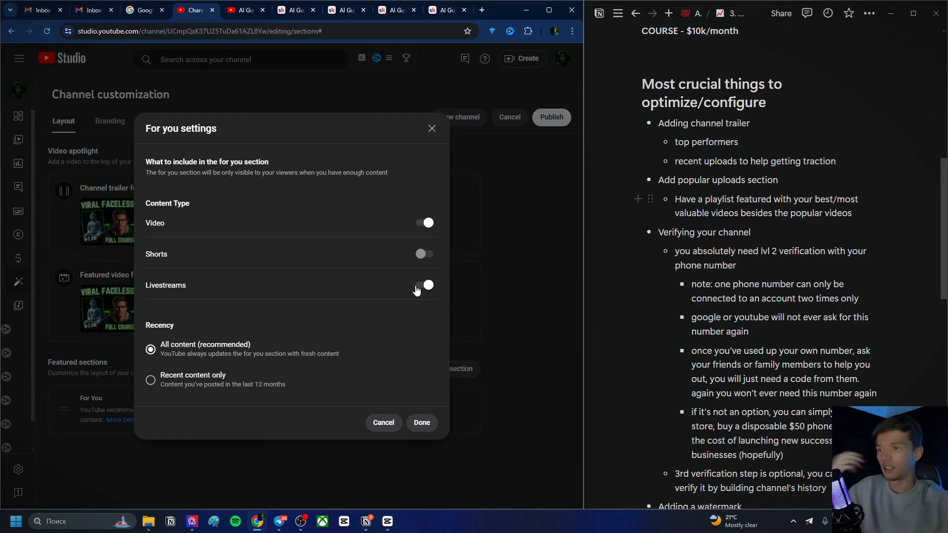
left_click(424, 286)
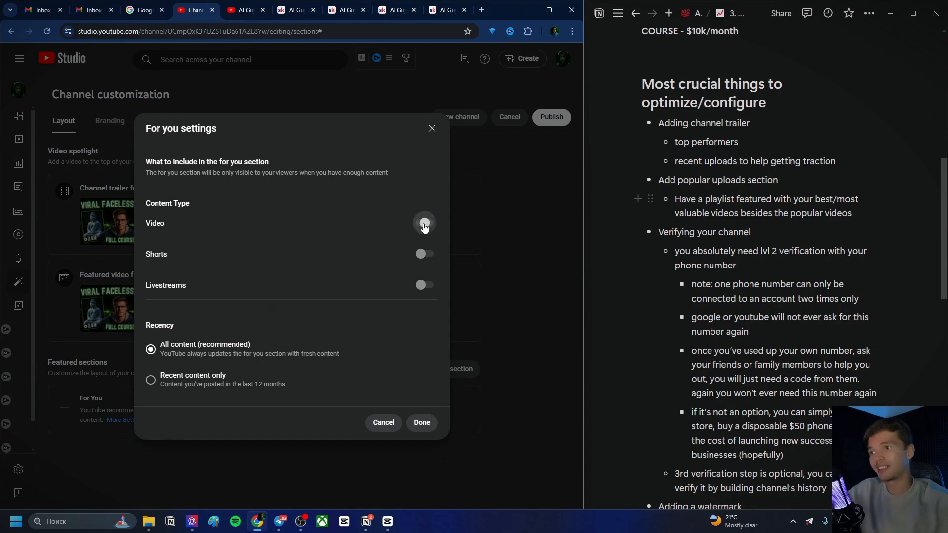
left_click(197, 377)
left_click(201, 354)
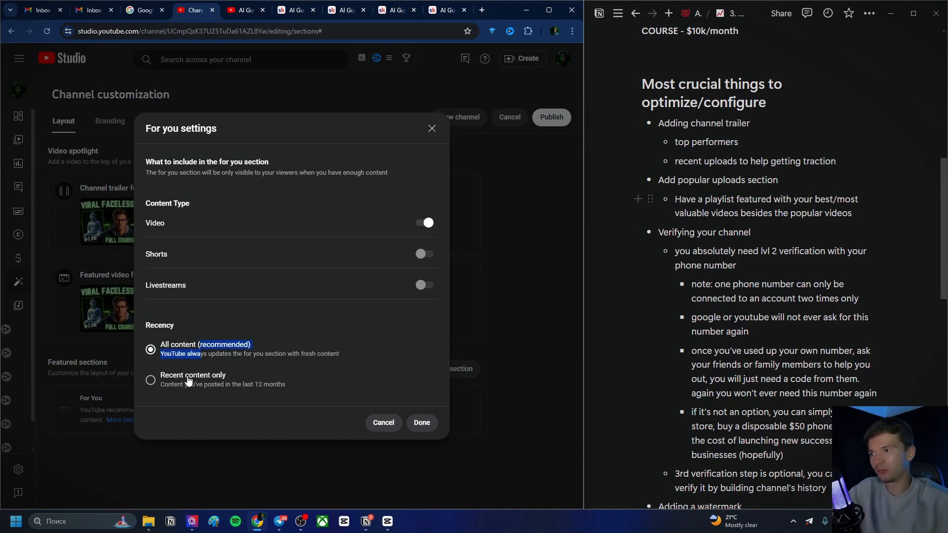
left_click(198, 378)
left_click(201, 354)
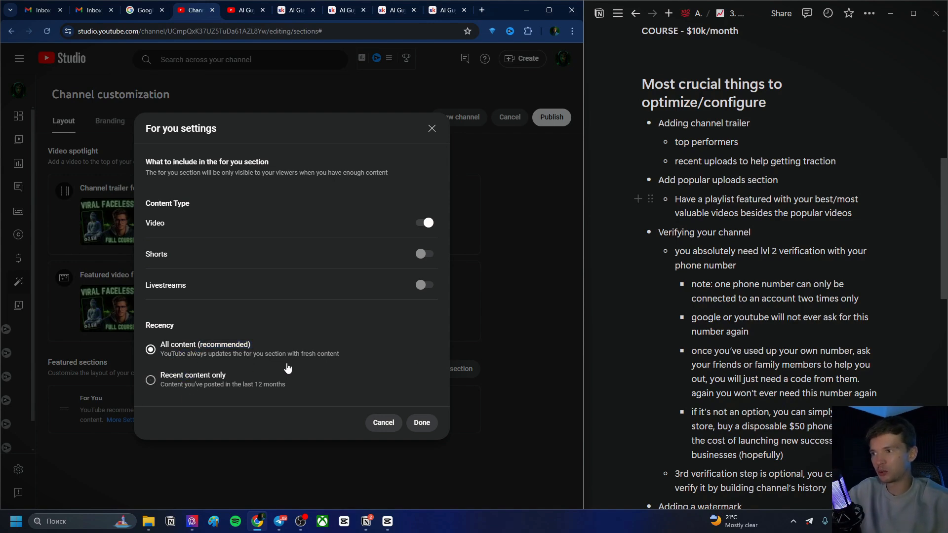
left_click(422, 421)
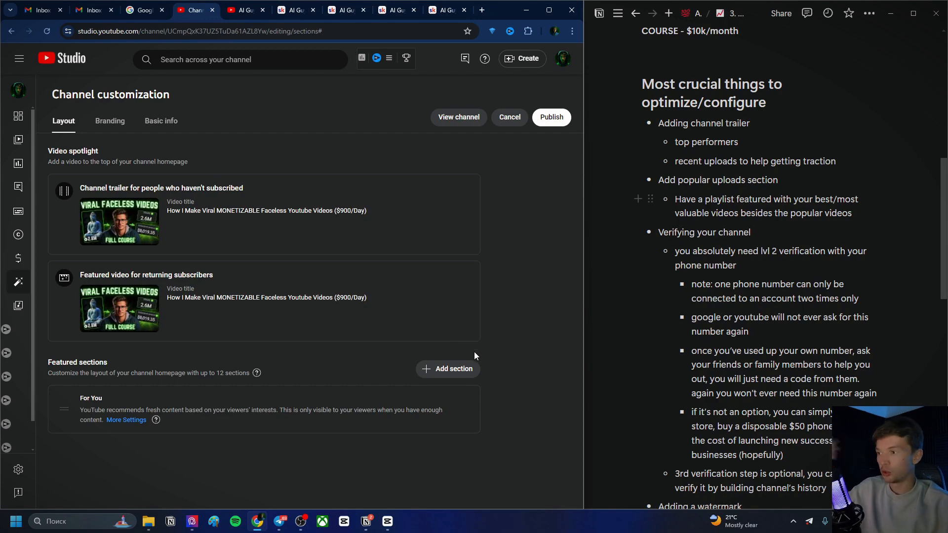
Add a Popular videos section to the featured sections
left_click(451, 372)
left_click(461, 106)
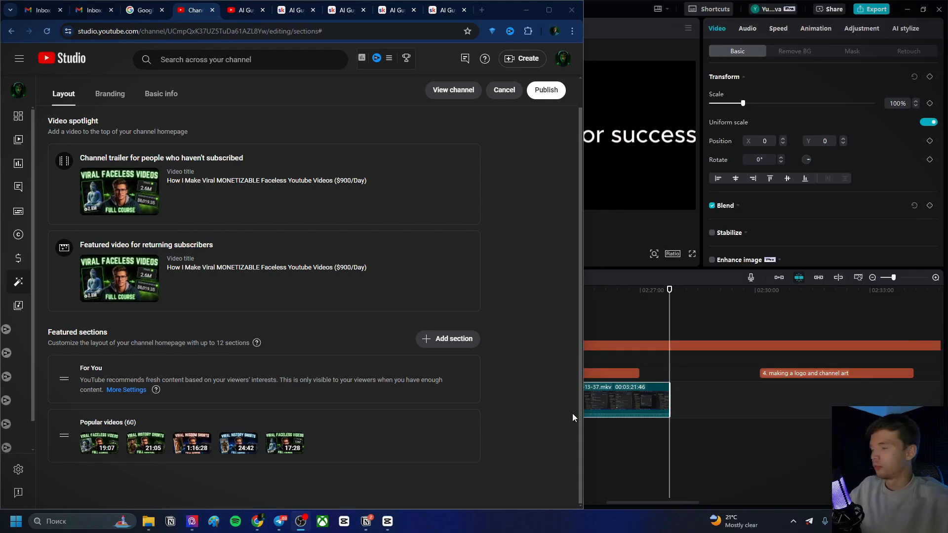
Add a Single playlist section featuring the YOUTUBE AUTOMATION playlist
left_click(451, 338)
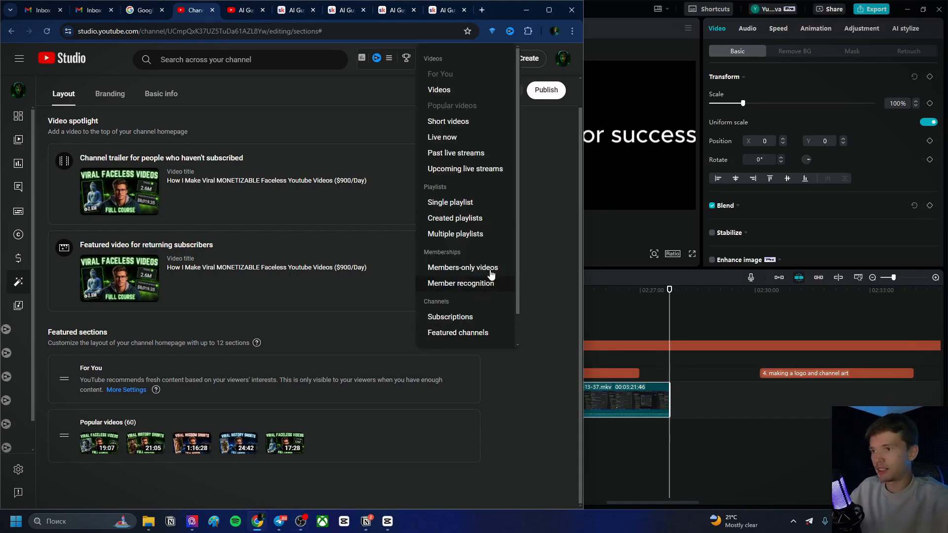
scroll(477, 104, "down", 2)
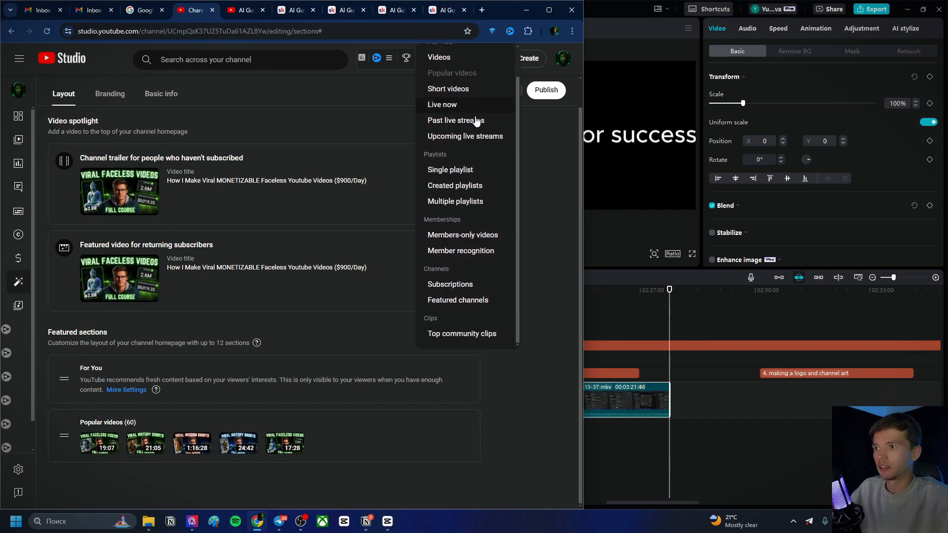
left_click(461, 170)
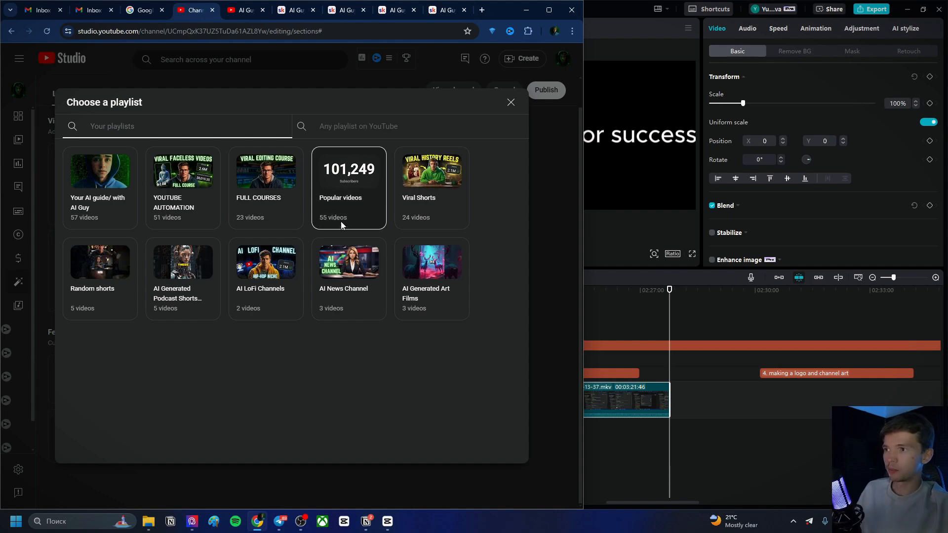
left_click(182, 192)
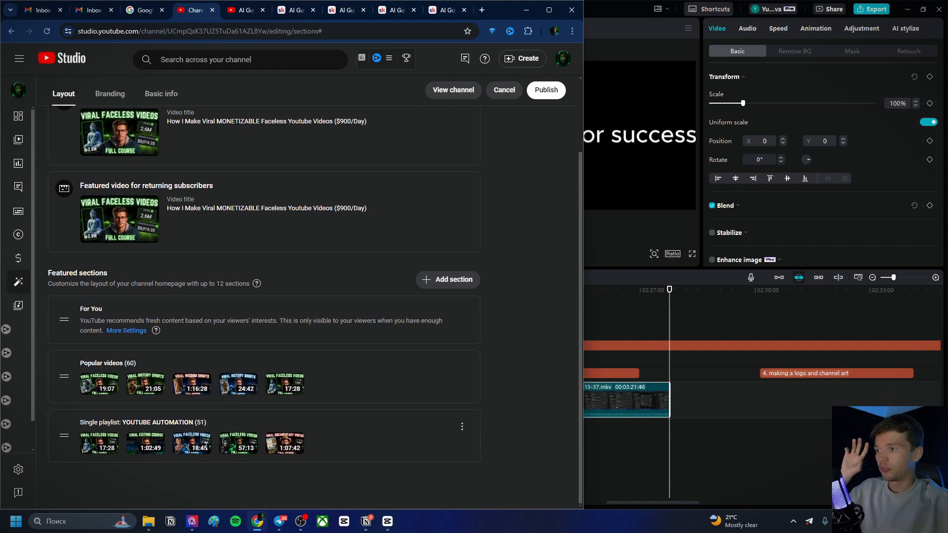
Browse the remaining section types available to add to the homepage
scroll(214, 410, "up", 1)
scroll(209, 404, "down", 1)
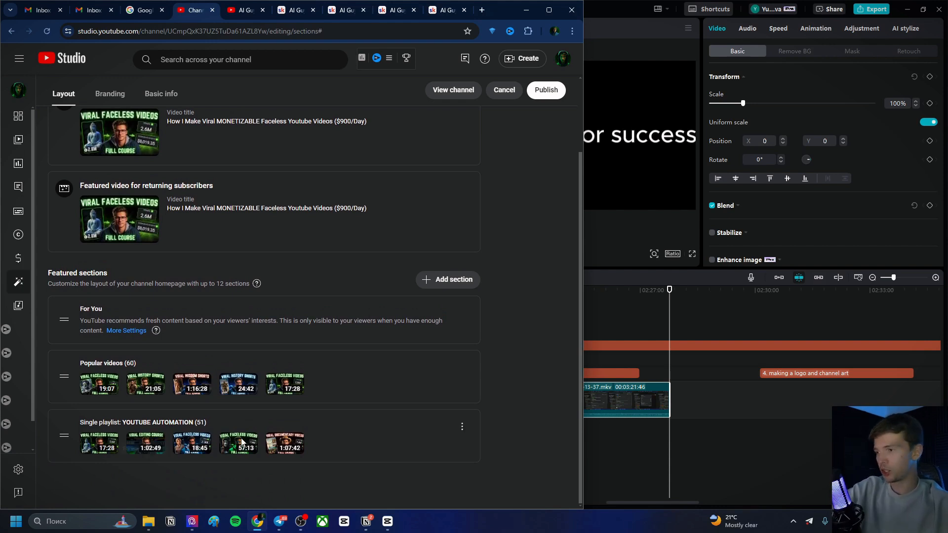
left_click(452, 280)
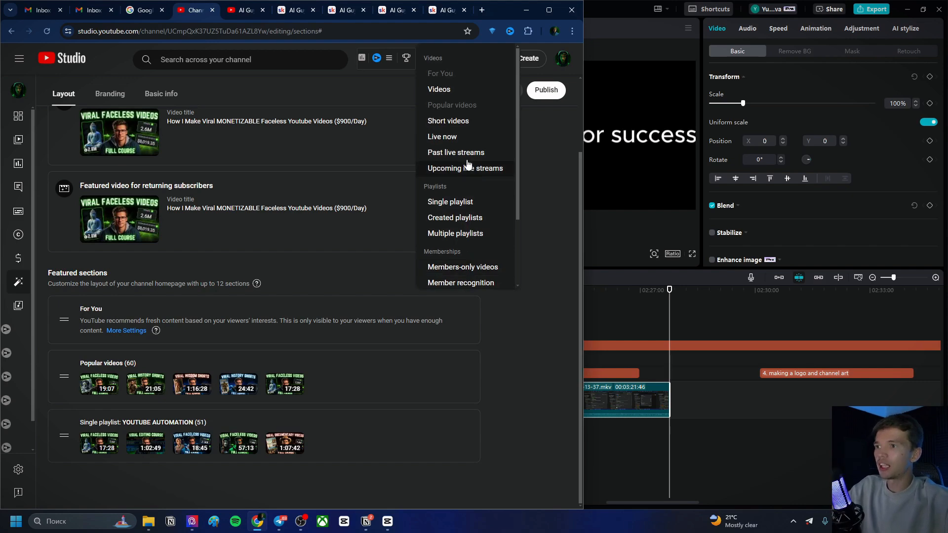
scroll(464, 188, "down", 2)
scroll(463, 149, "up", 2)
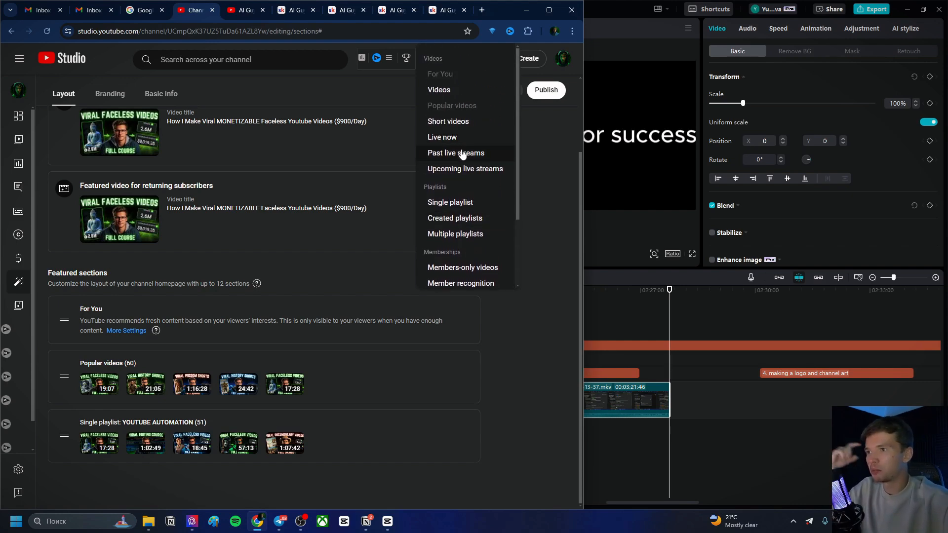
scroll(465, 158, "down", 2)
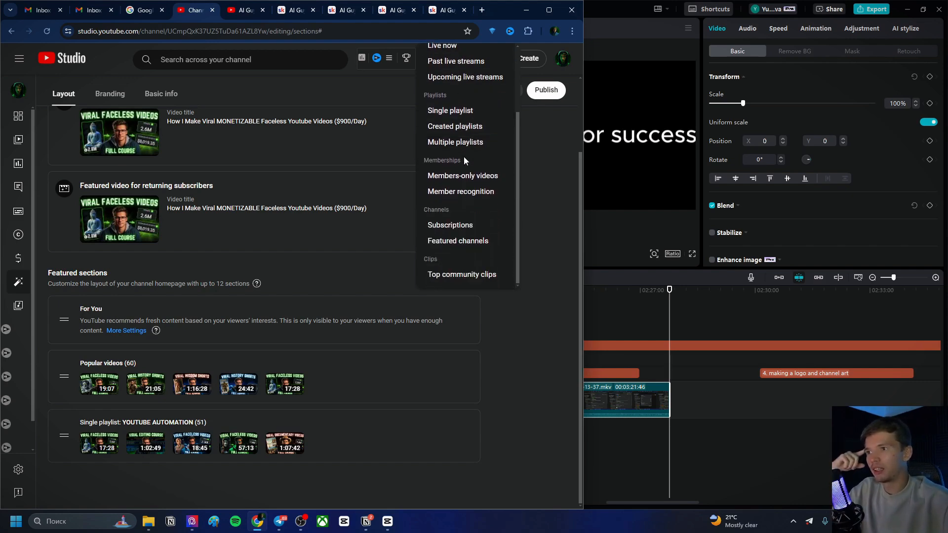
left_click(450, 225)
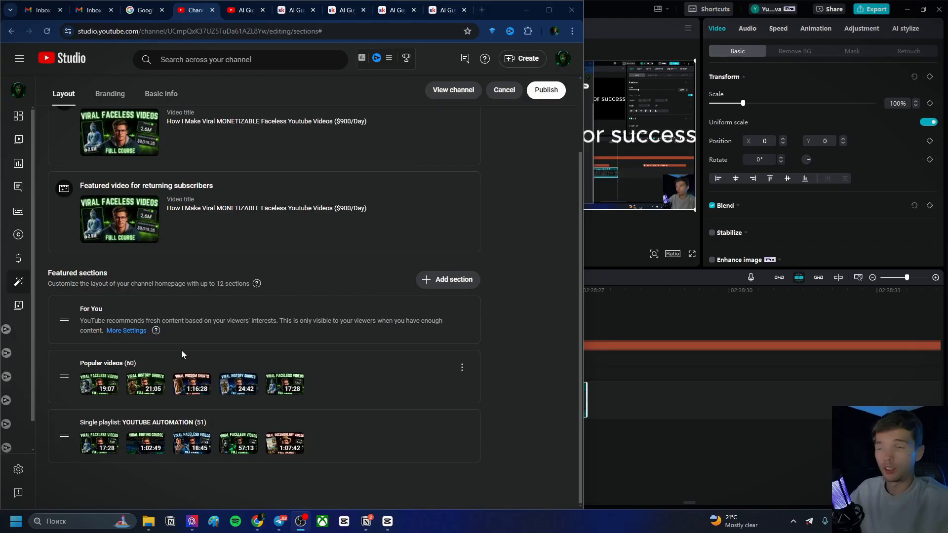
Cancel the unpublished homepage layout changes
left_click(535, 91)
scroll(476, 212, "down", 5)
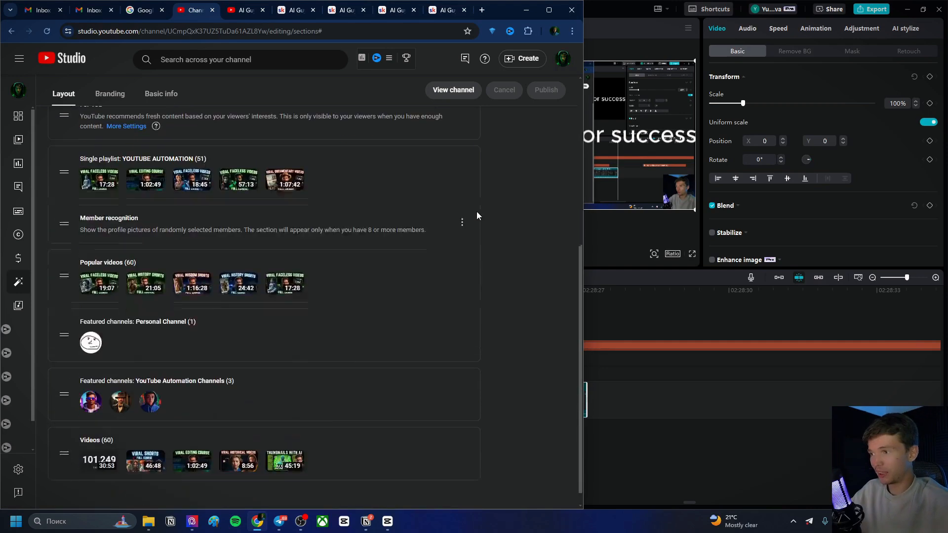
scroll(409, 248, "up", 3)
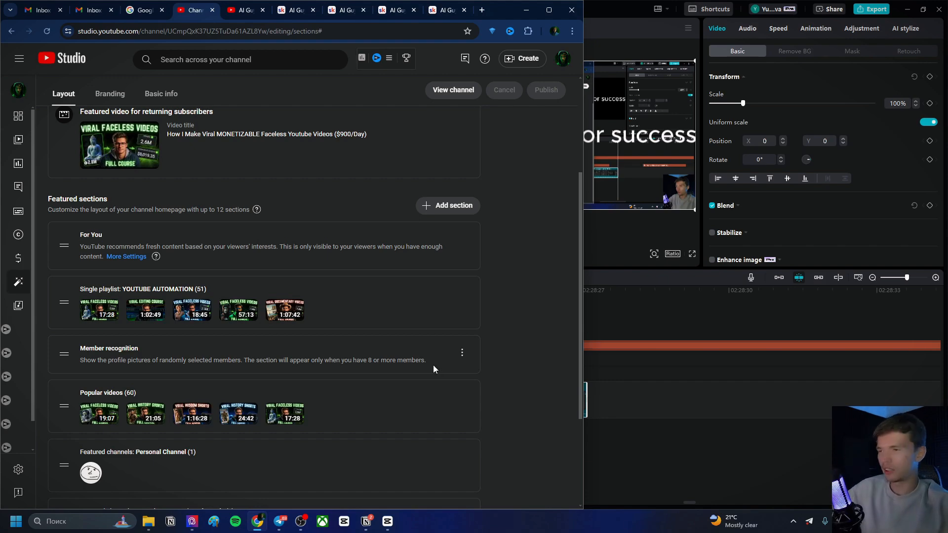
left_click(462, 353)
left_click(530, 266)
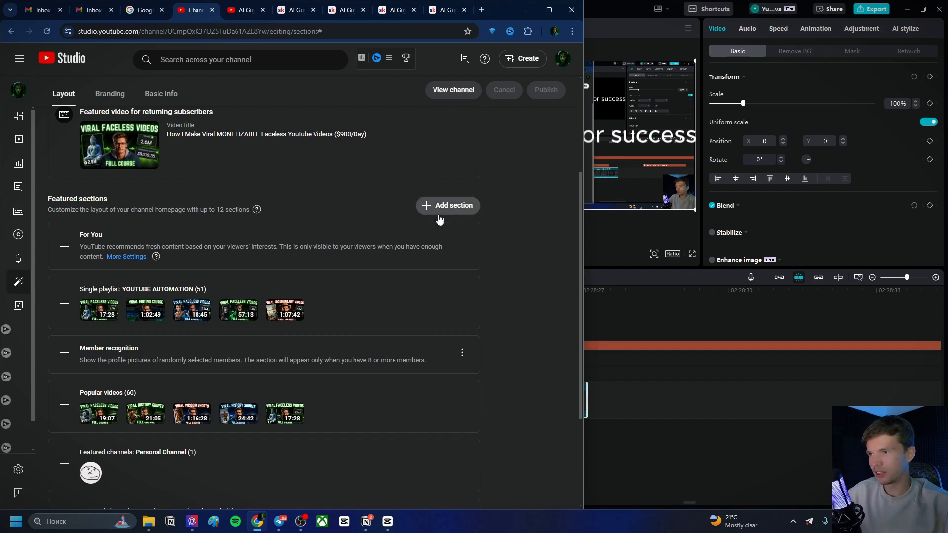
scroll(415, 330, "down", 1)
scroll(413, 330, "down", 3)
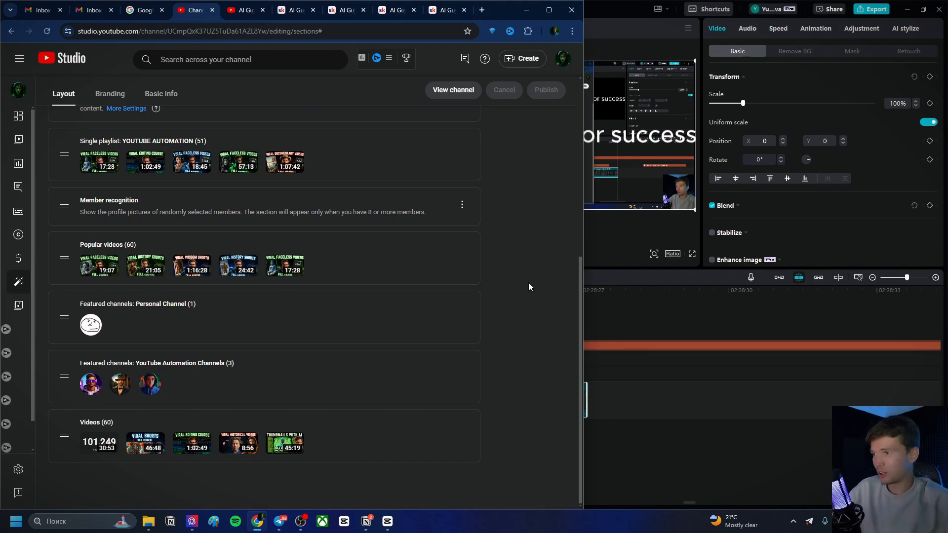
scroll(483, 226, "up", 2)
left_click(449, 157)
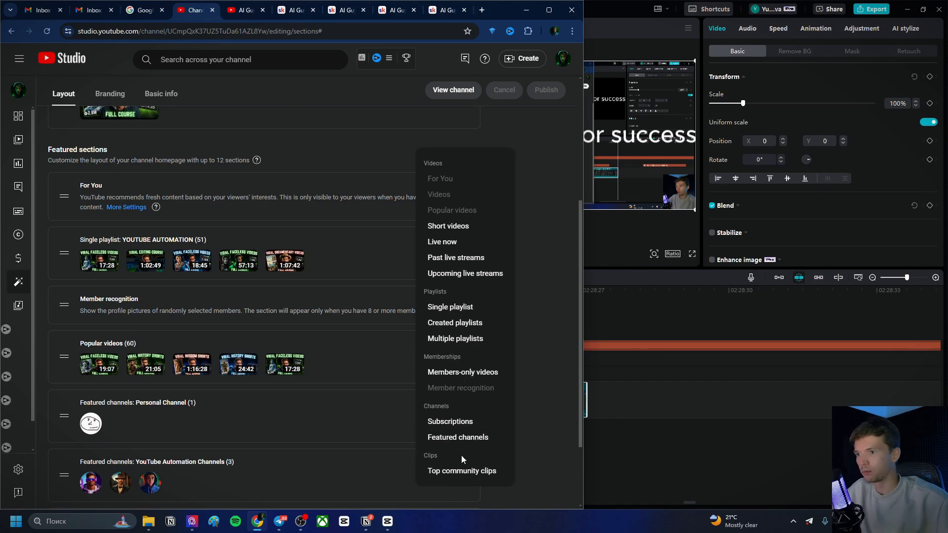
left_click(459, 437)
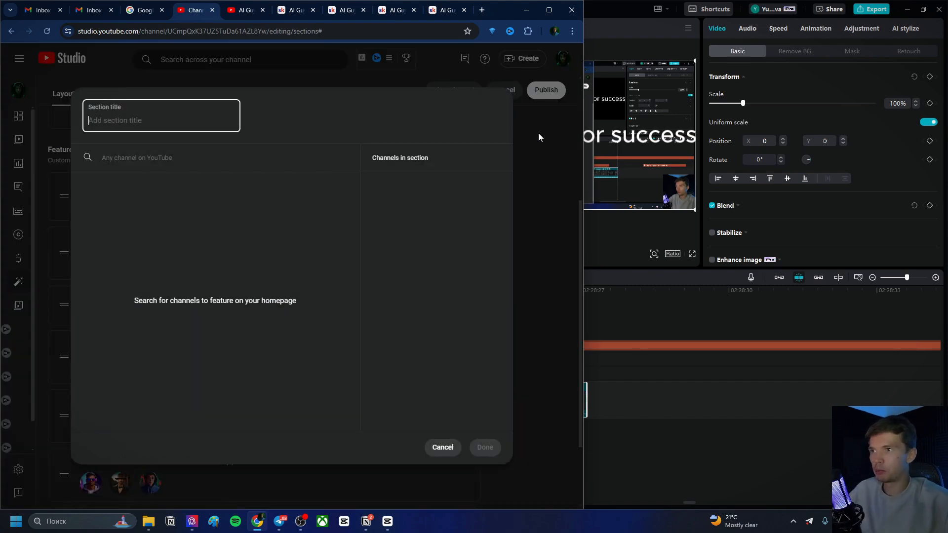
left_click(443, 447)
Remove the Videos section from the homepage's featured sections
scroll(306, 383, "down", 2)
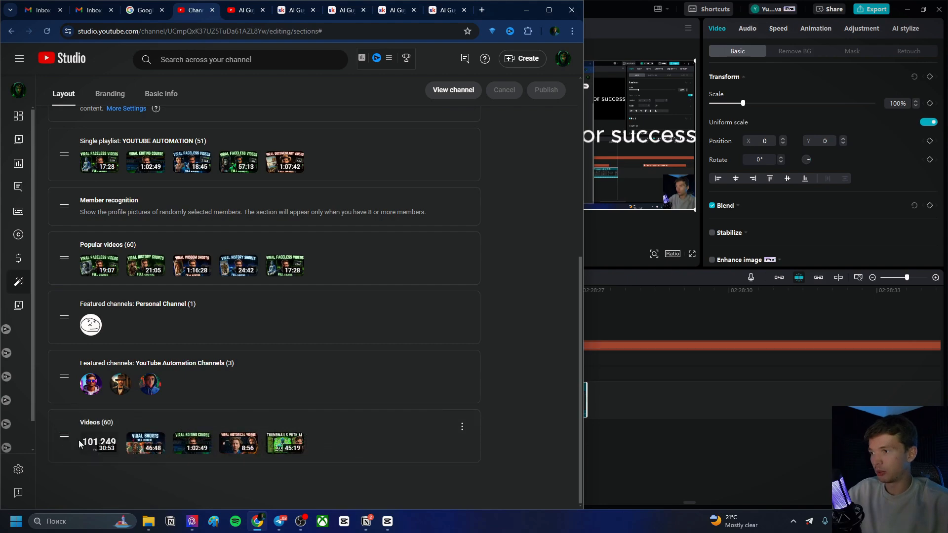
left_click(462, 428)
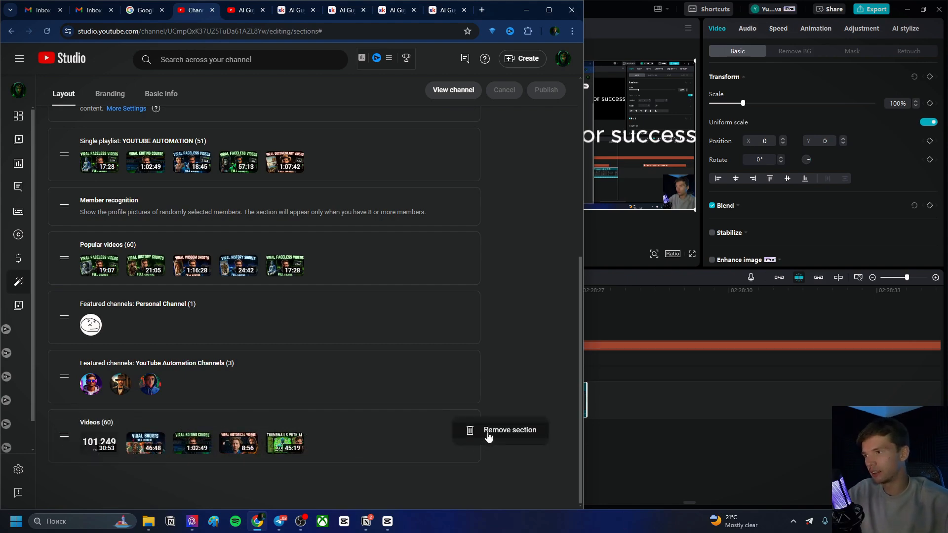
left_click(489, 434)
scroll(228, 345, "up", 2)
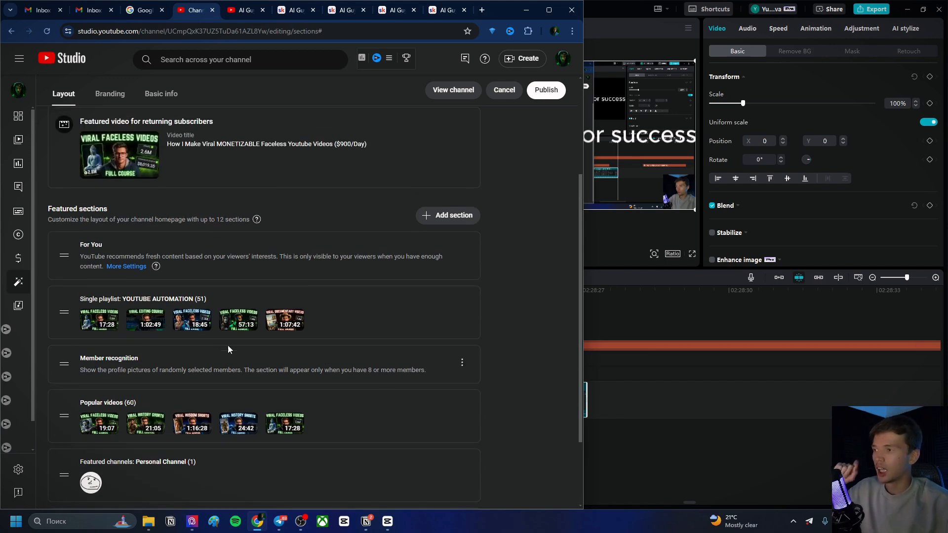
Discard the unpublished changes to the homepage's featured sections
scroll(218, 362, "down", 1)
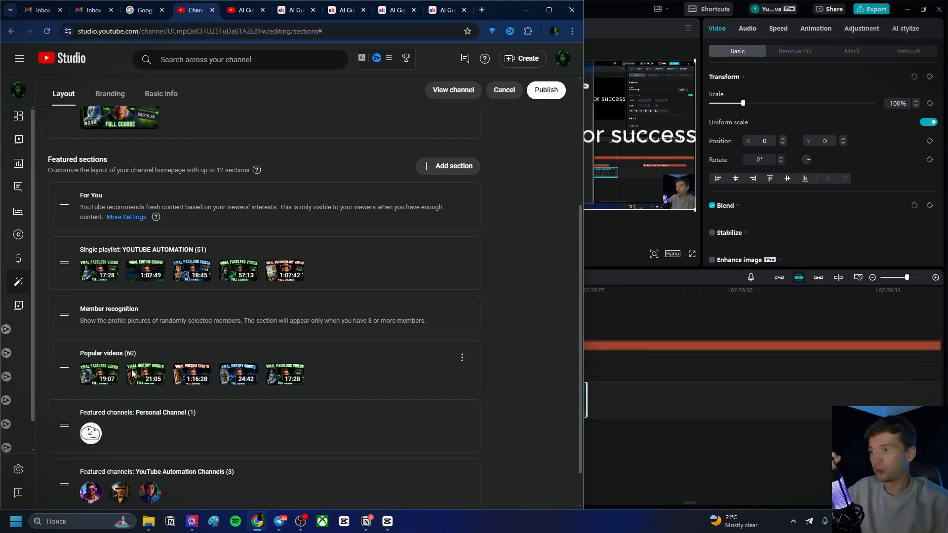
scroll(148, 354, "down", 1)
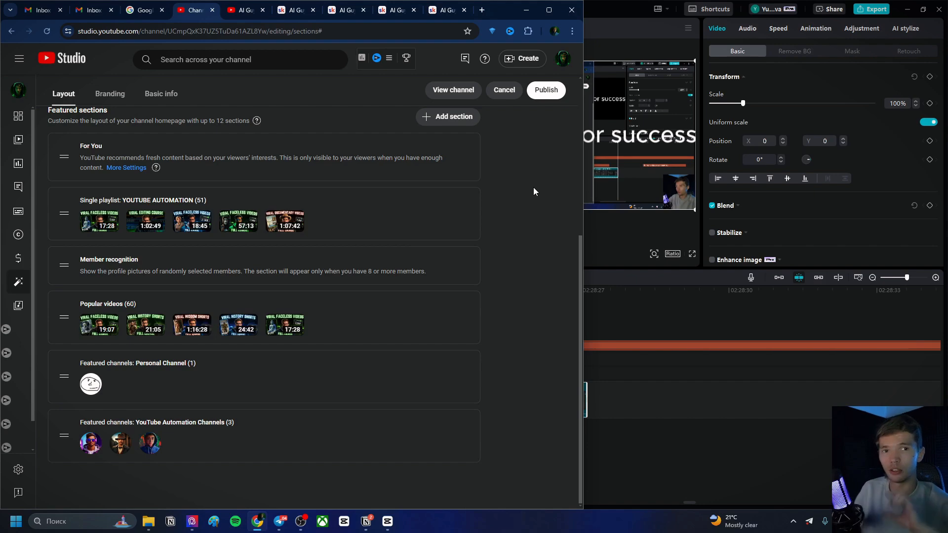
left_click(504, 91)
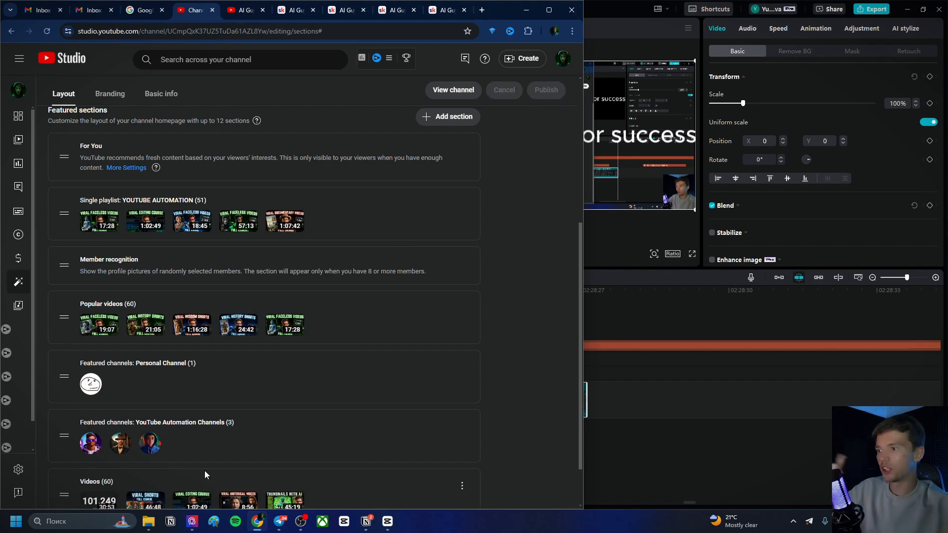
Remove the Videos section from the featured sections again and publish the homepage layout
scroll(358, 344, "down", 2)
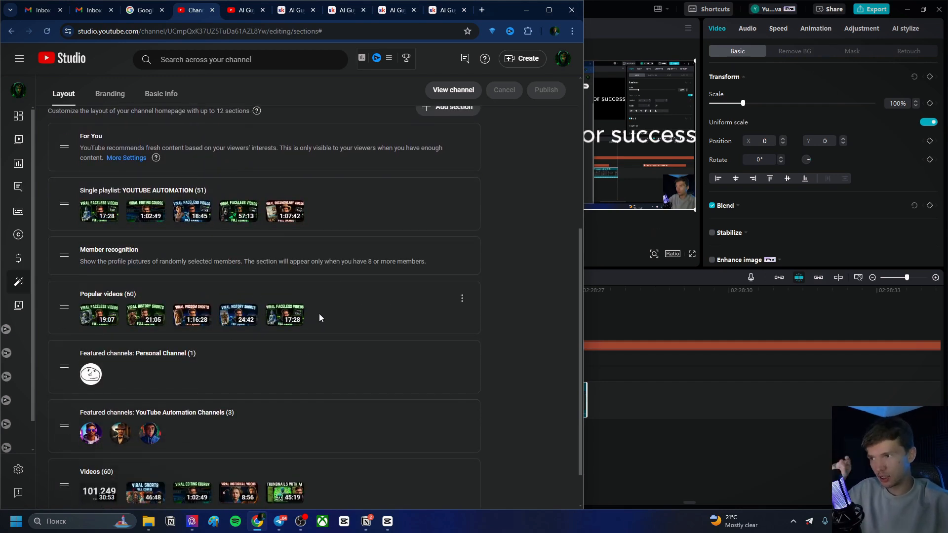
scroll(120, 293, "up", 2)
scroll(143, 308, "down", 3)
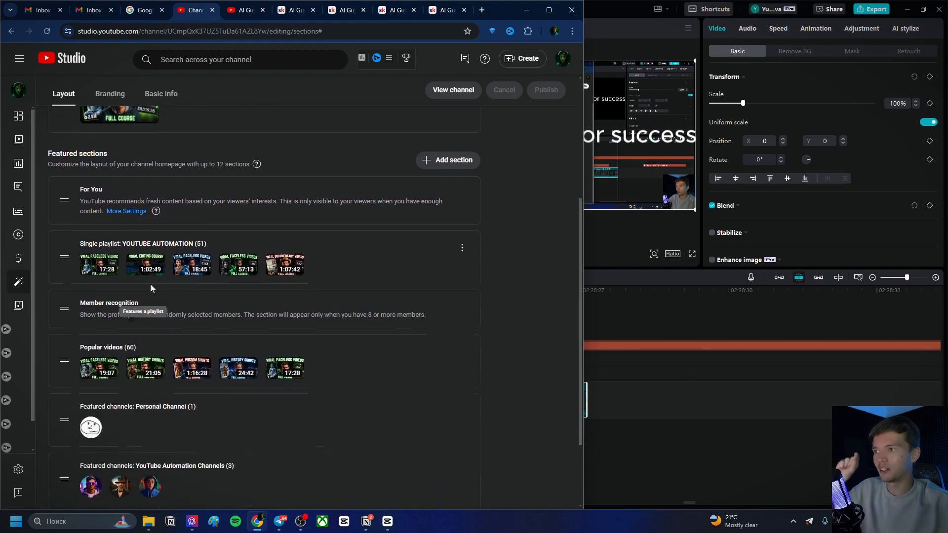
left_click(462, 427)
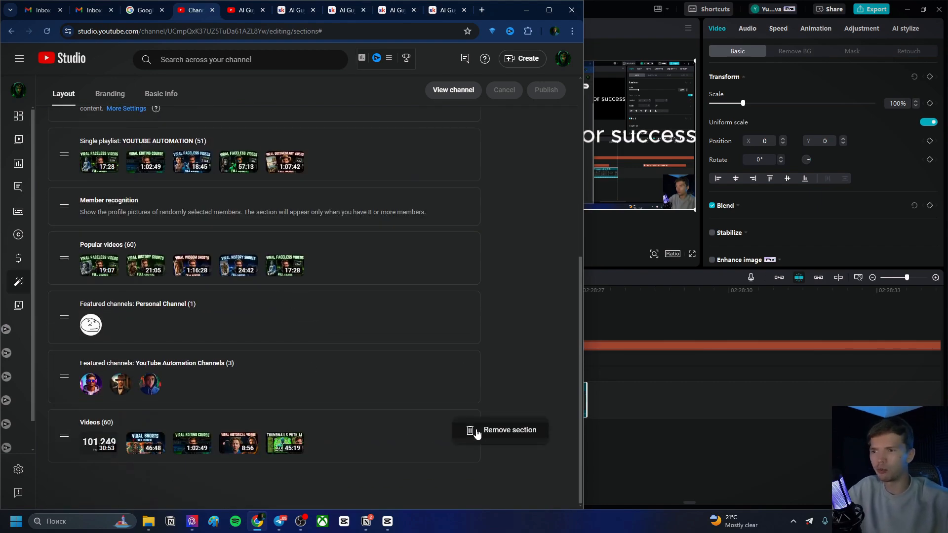
left_click(494, 430)
scroll(479, 345, "up", 5)
scroll(473, 291, "down", 5)
scroll(484, 257, "up", 5)
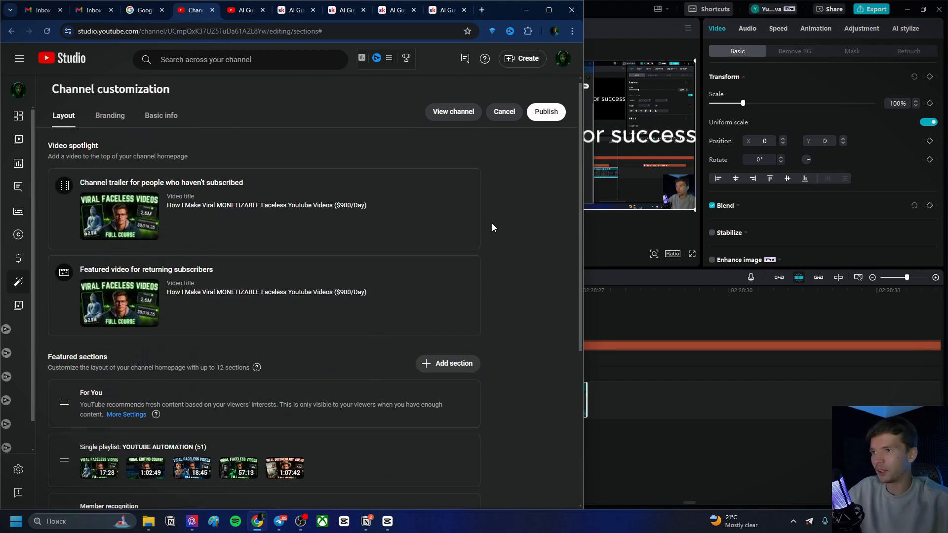
scroll(542, 180, "down", 4)
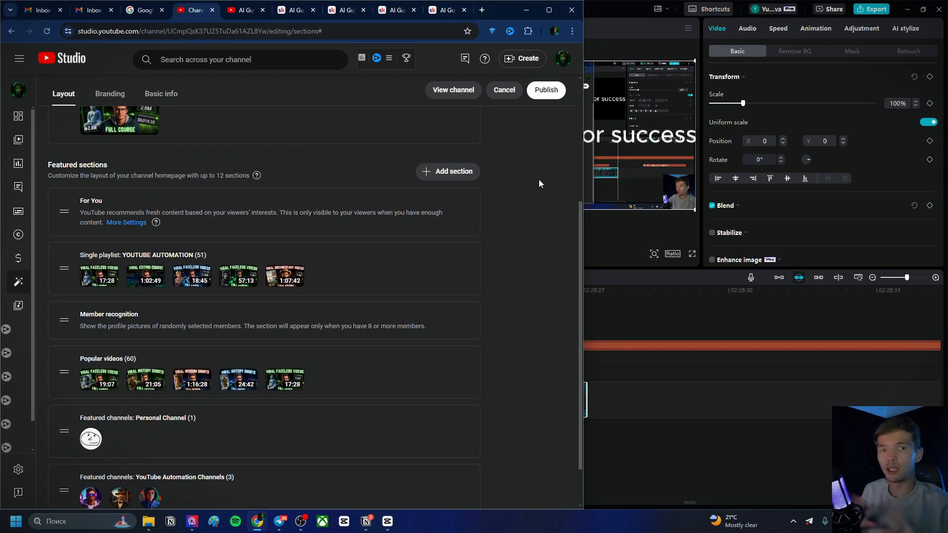
scroll(483, 185, "down", 1)
scroll(484, 187, "down", 1)
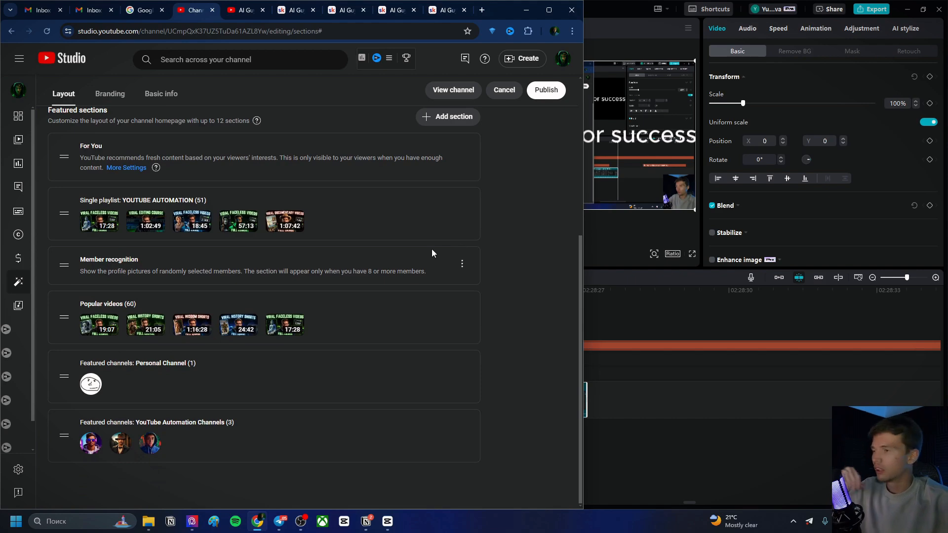
left_click(546, 90)
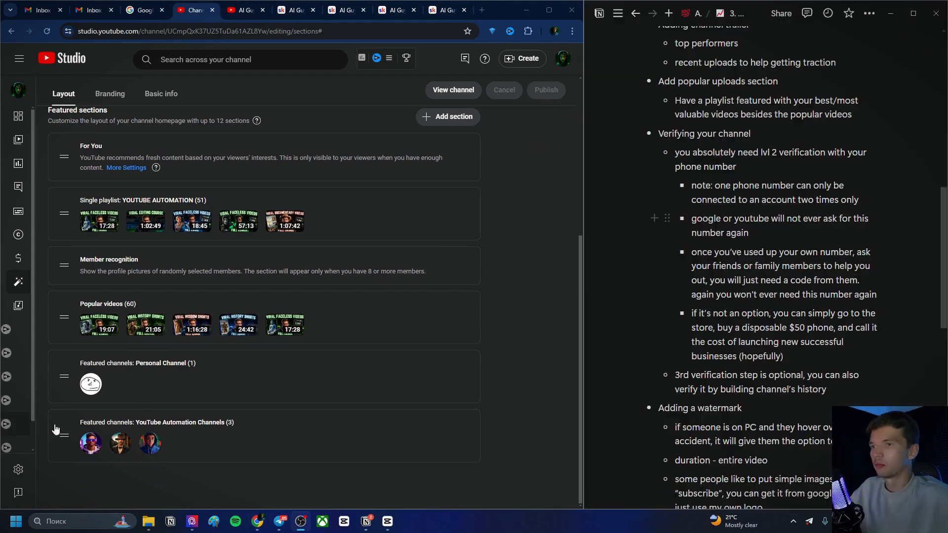
Highlight the 'Verifying your channel' notes in the Notion checklist
scroll(736, 156, "up", 1)
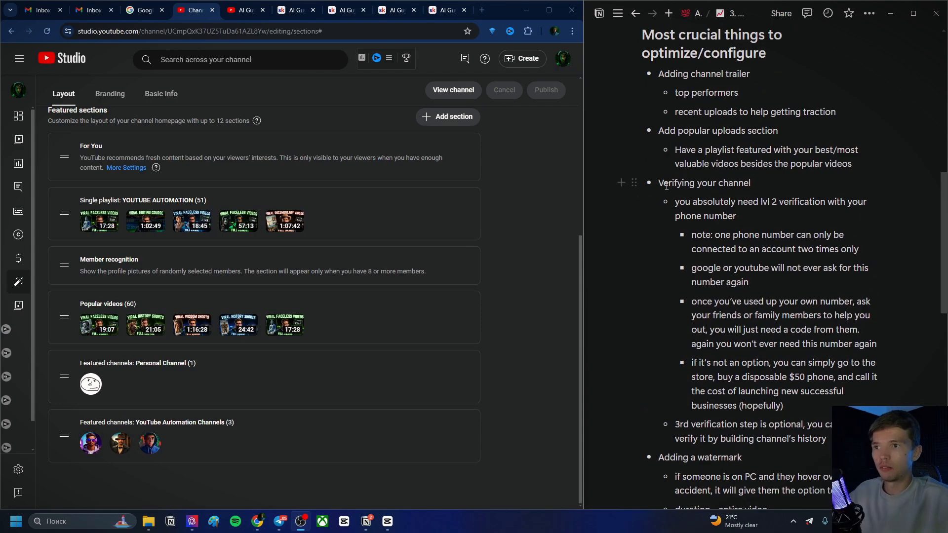
left_click_drag(621, 183, 808, 350)
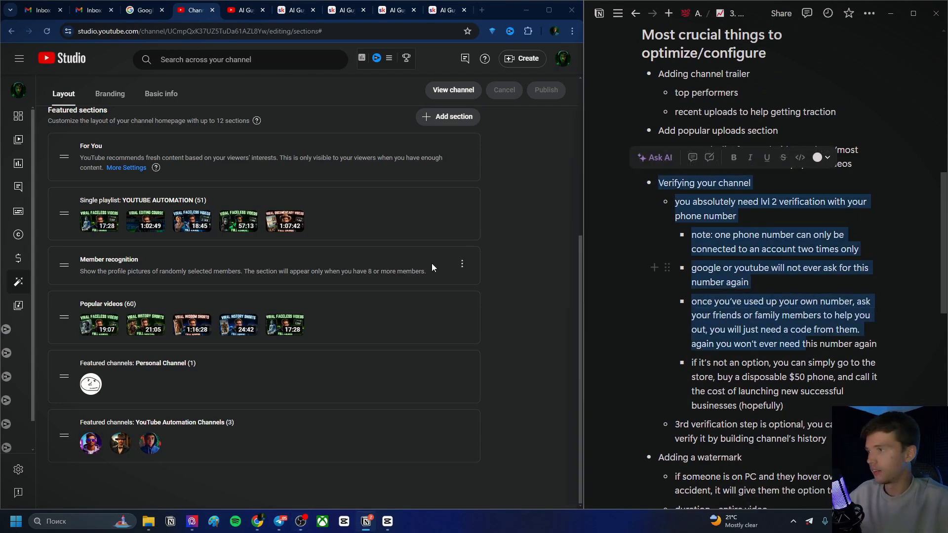
left_click(781, 200)
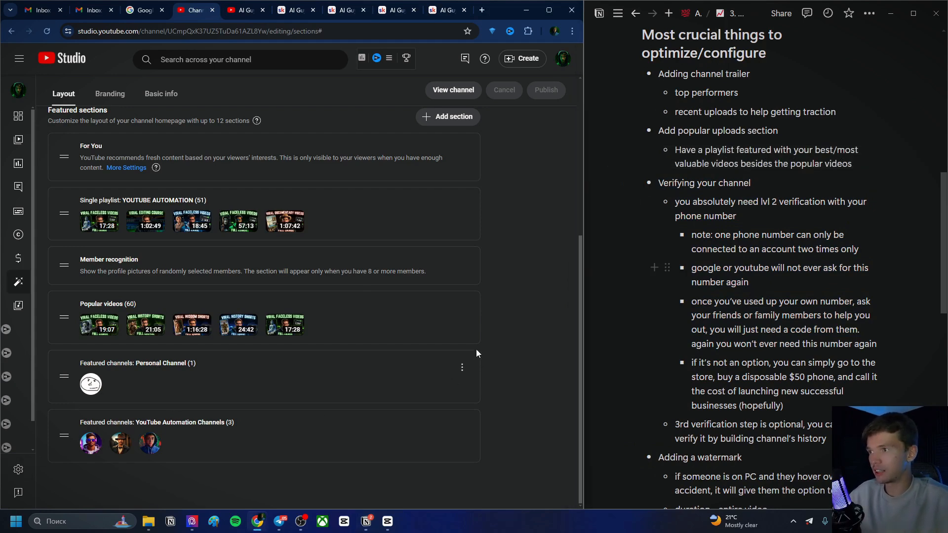
Open the channel Settings and browse Upload defaults and Channel tabs to reach Feature eligibility
left_click(18, 470)
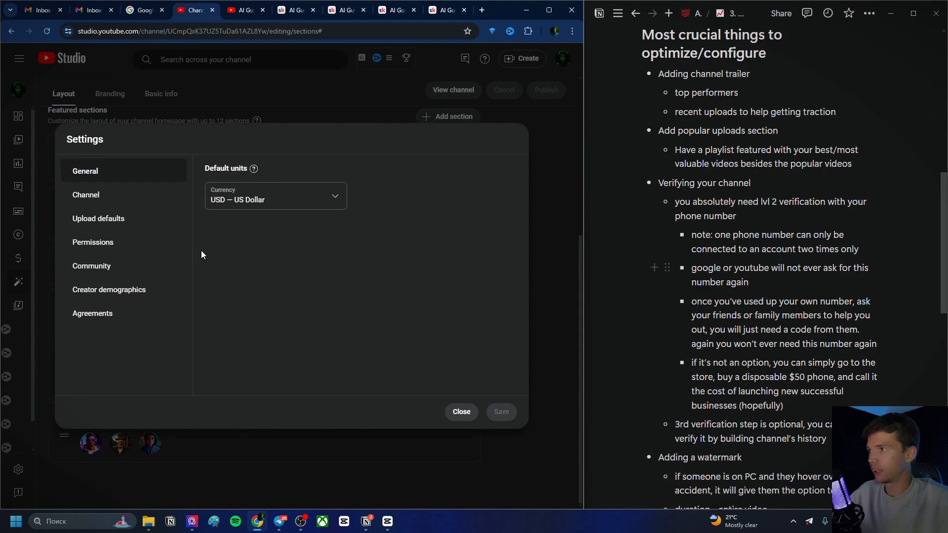
left_click(158, 221)
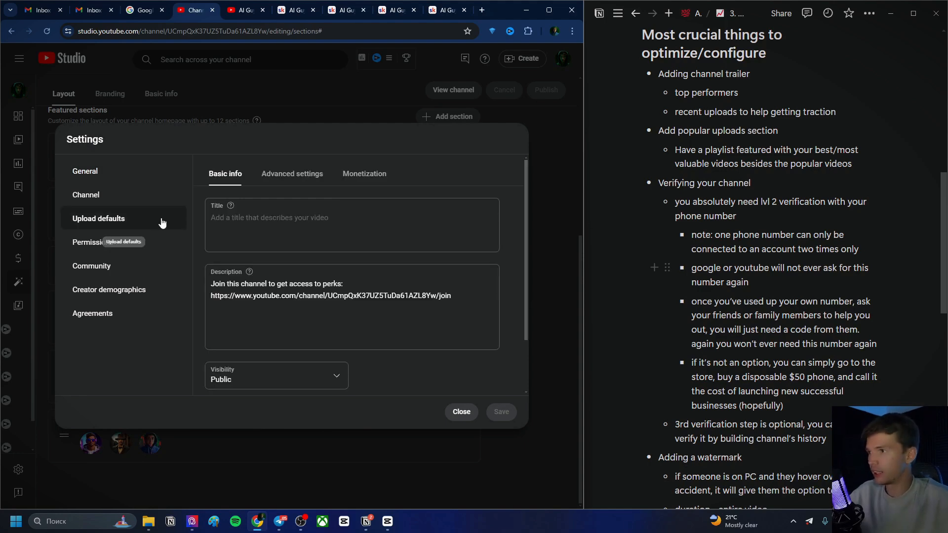
left_click(305, 177)
left_click(144, 195)
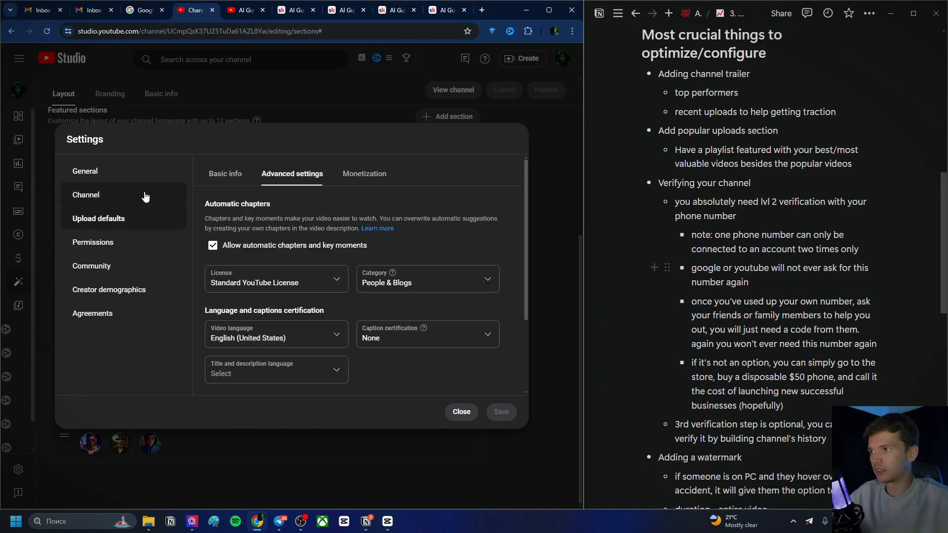
left_click(292, 173)
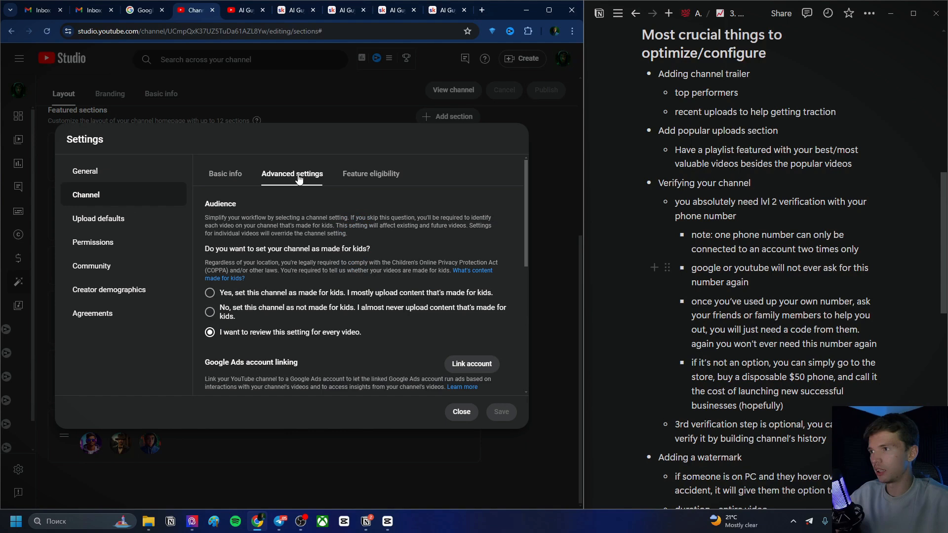
left_click(370, 174)
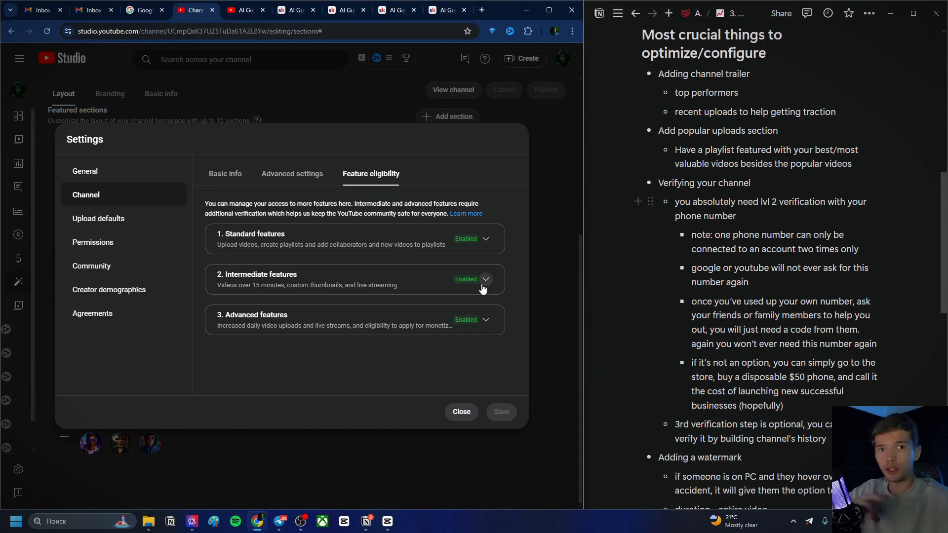
Expand the Standard and Intermediate feature tiers to review their requirements
left_click(489, 239)
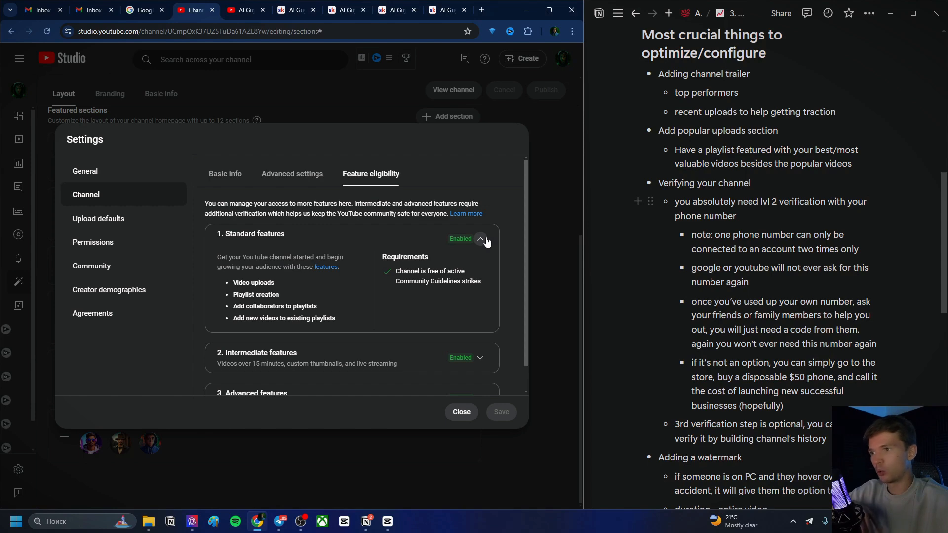
left_click(486, 241)
left_click(482, 240)
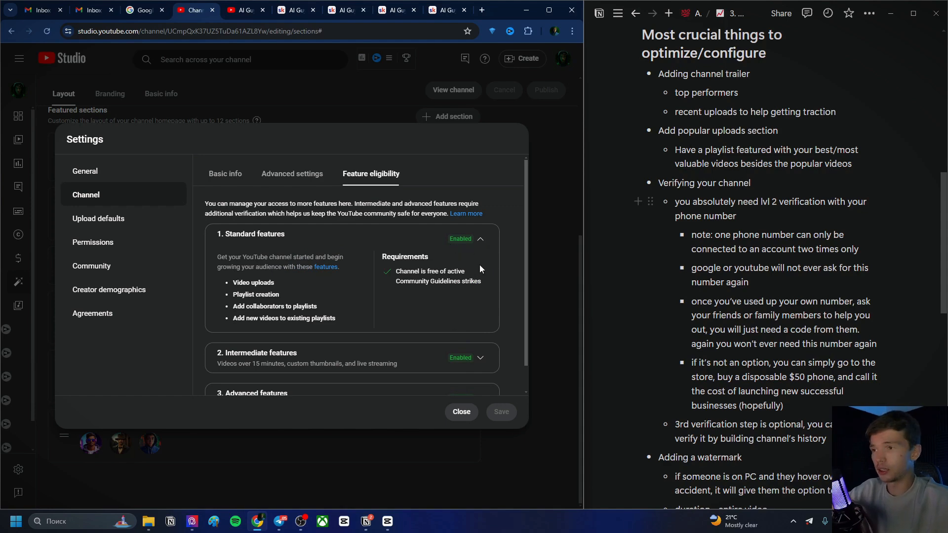
left_click(482, 240)
left_click(482, 279)
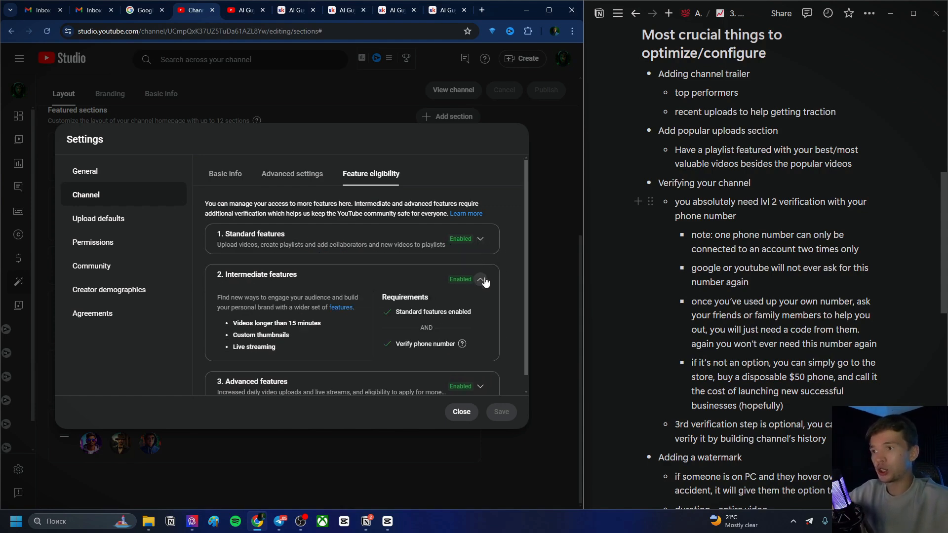
left_click(484, 280)
left_click(485, 282)
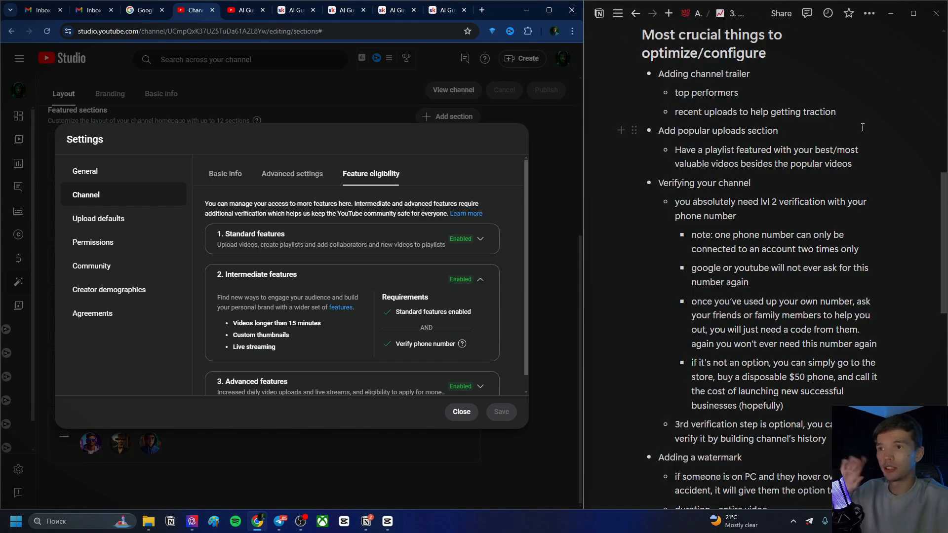
Review the checklist's phone-number notes and highlight Custom thumbnails under Intermediate features
scroll(758, 182, "down", 1)
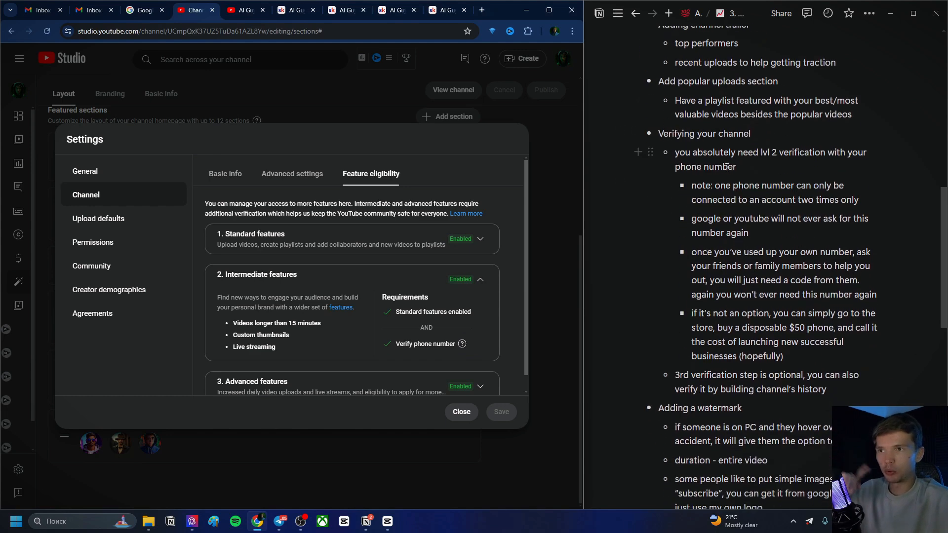
double_click(692, 185)
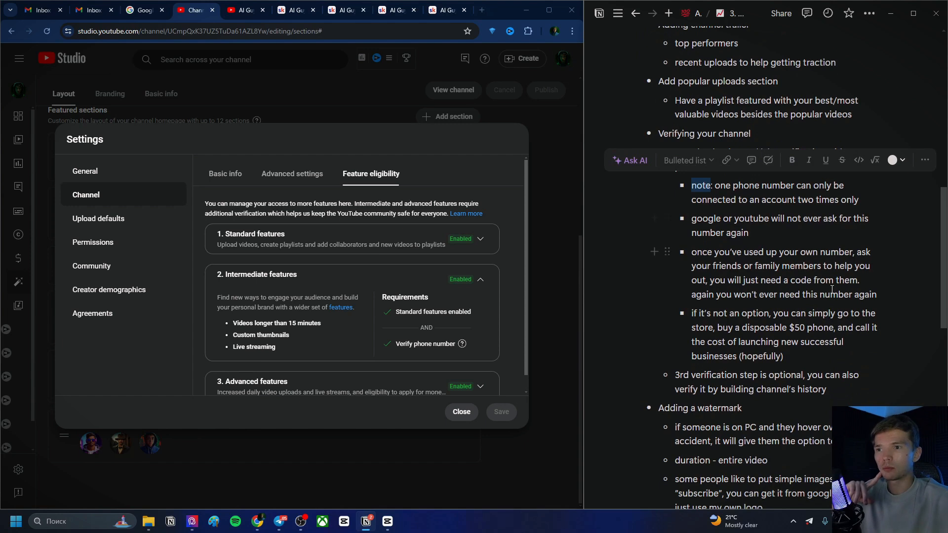
left_click(729, 220)
scroll(431, 314, "down", 1)
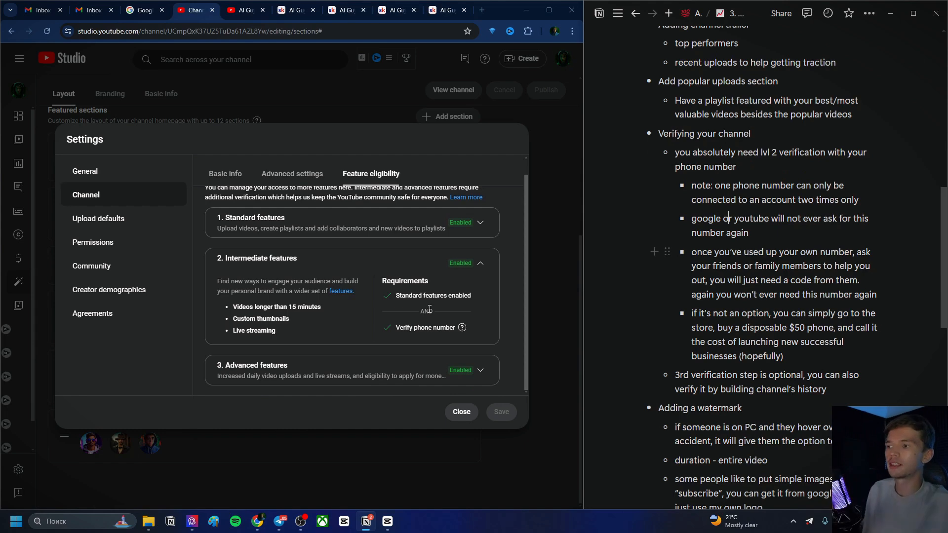
left_click_drag(293, 319, 234, 322)
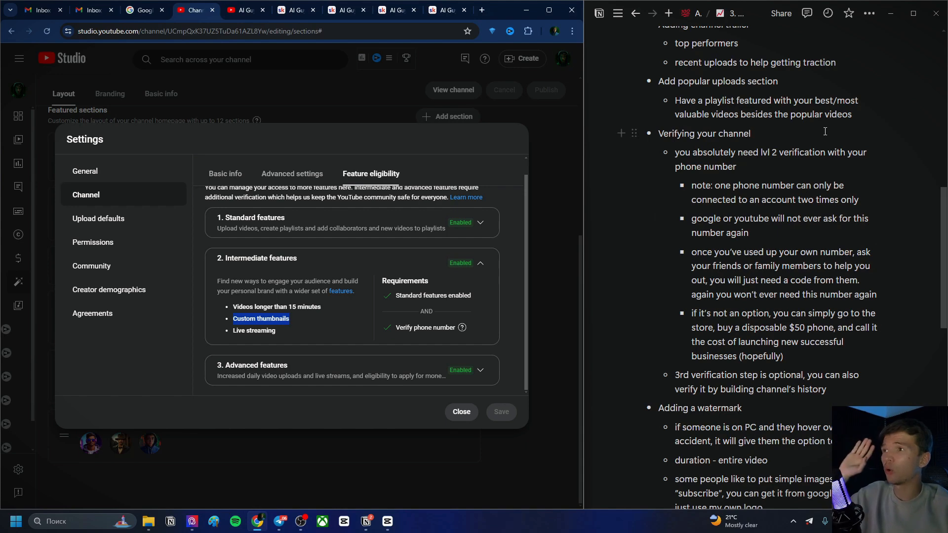
Highlight the disposable-phone bullet within the checklist's channel verification notes
mouse_move(591, 85)
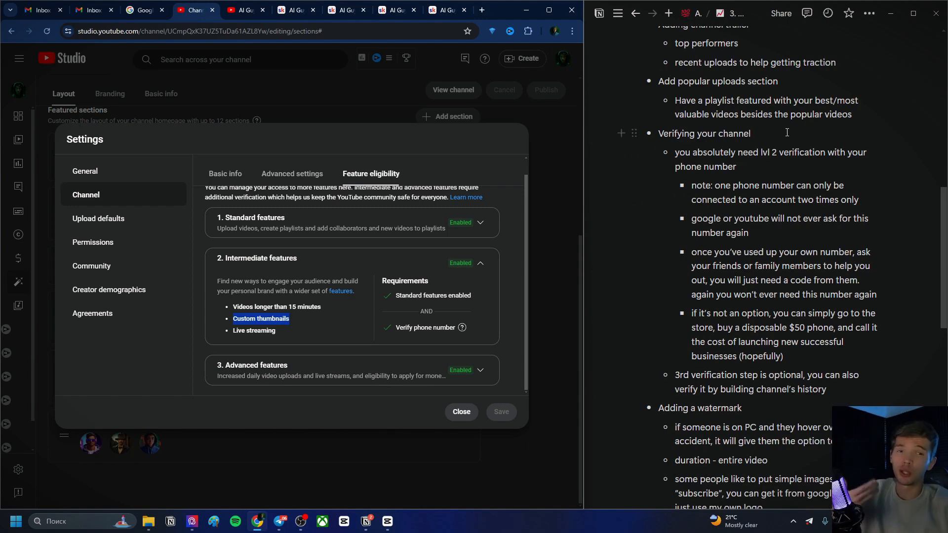
left_click(721, 167)
scroll(721, 168, "down", 2)
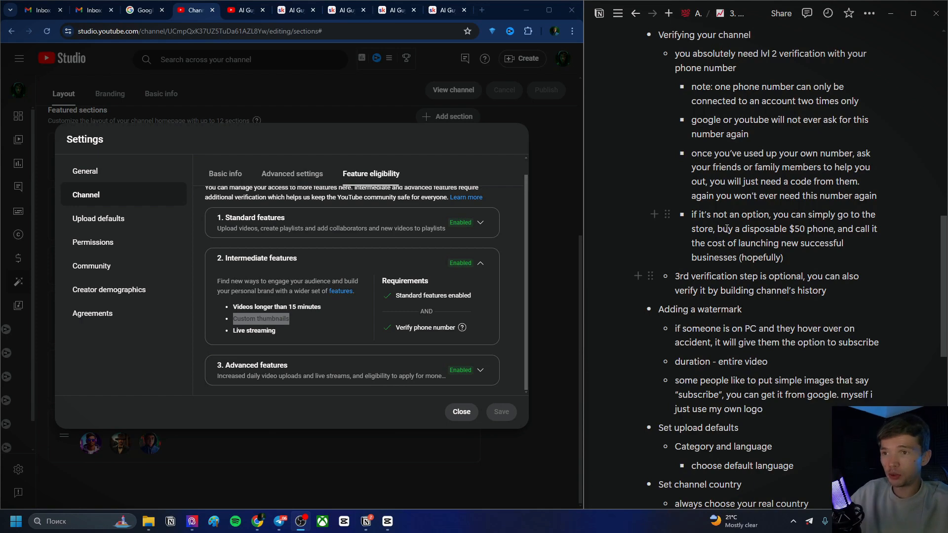
left_click_drag(689, 214, 789, 257)
left_click(692, 215)
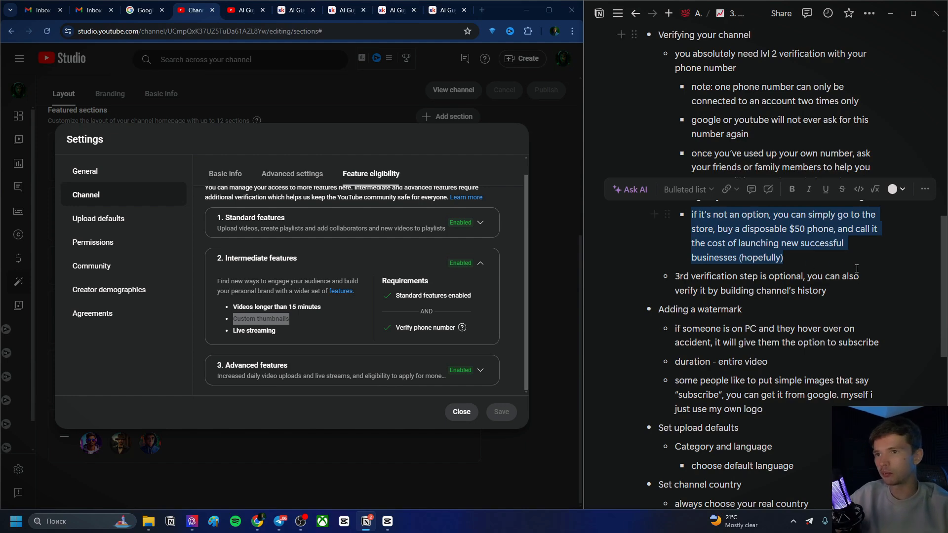
left_click(806, 231)
left_click_drag(806, 231, 796, 236)
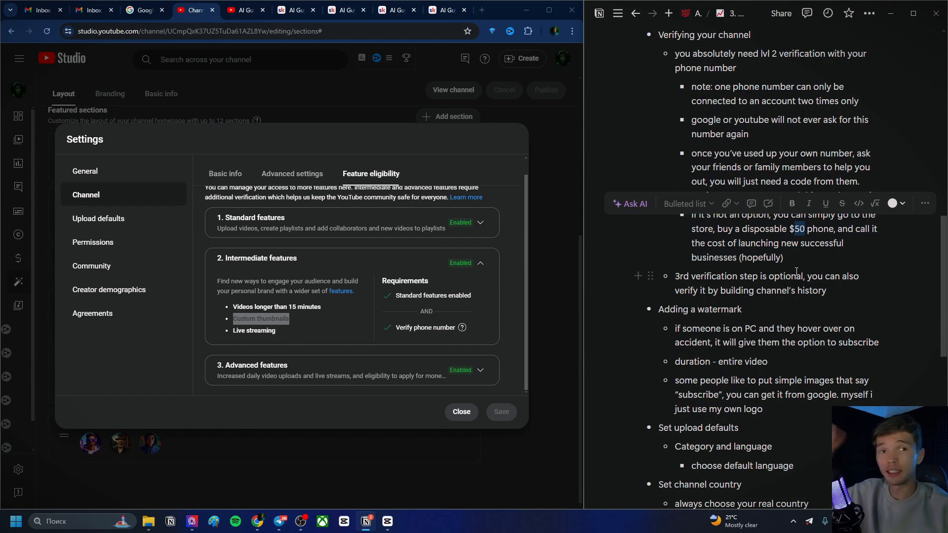
left_click(797, 235)
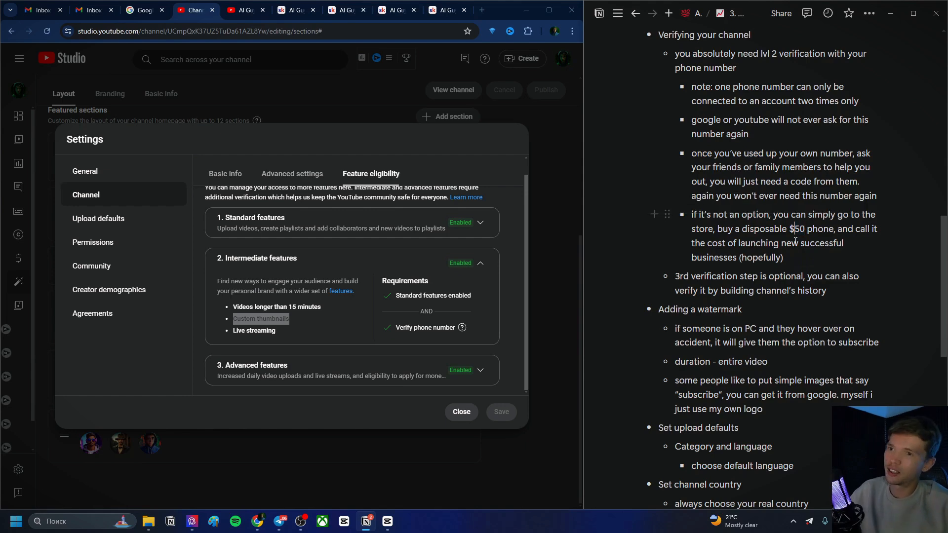
scroll(797, 235, "down", 1)
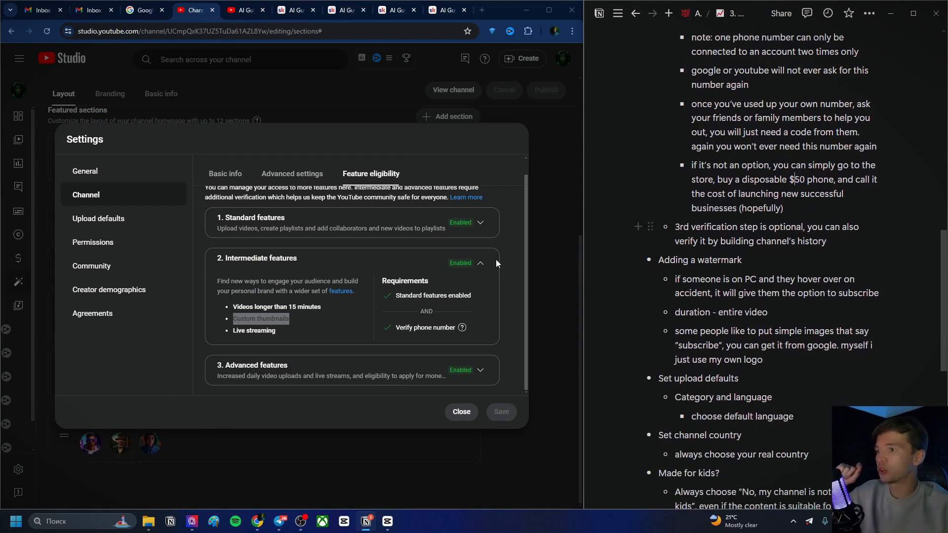
Expand the Advanced features tier to review its requirements, toggling the Intermediate tier along the way
left_click(481, 262)
left_click(487, 321)
scroll(450, 267, "down", 3)
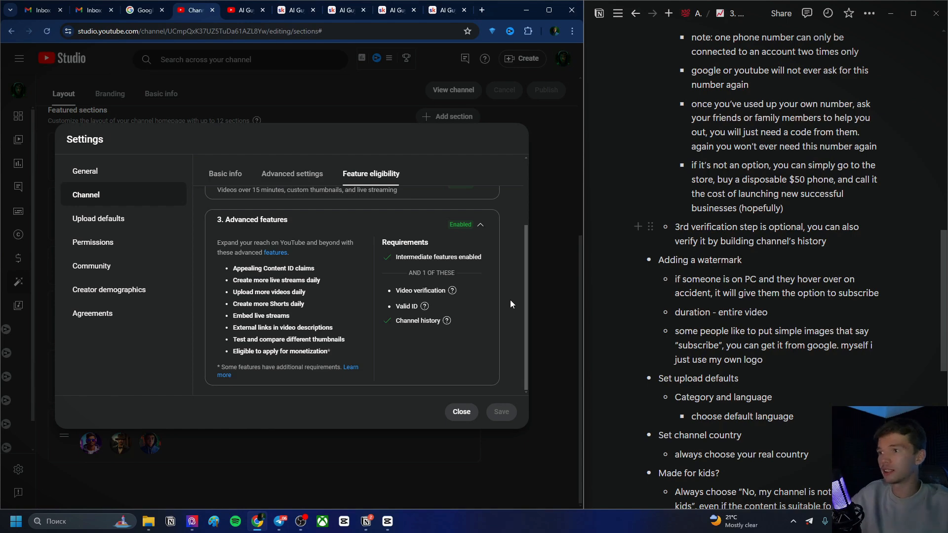
left_click(482, 226)
left_click(481, 280)
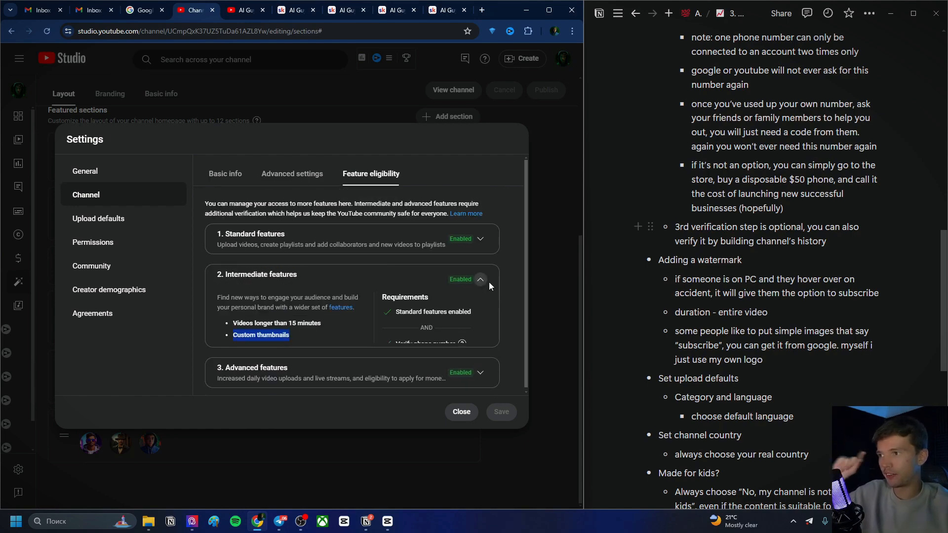
left_click(481, 280)
left_click(483, 311)
scroll(481, 301, "down", 3)
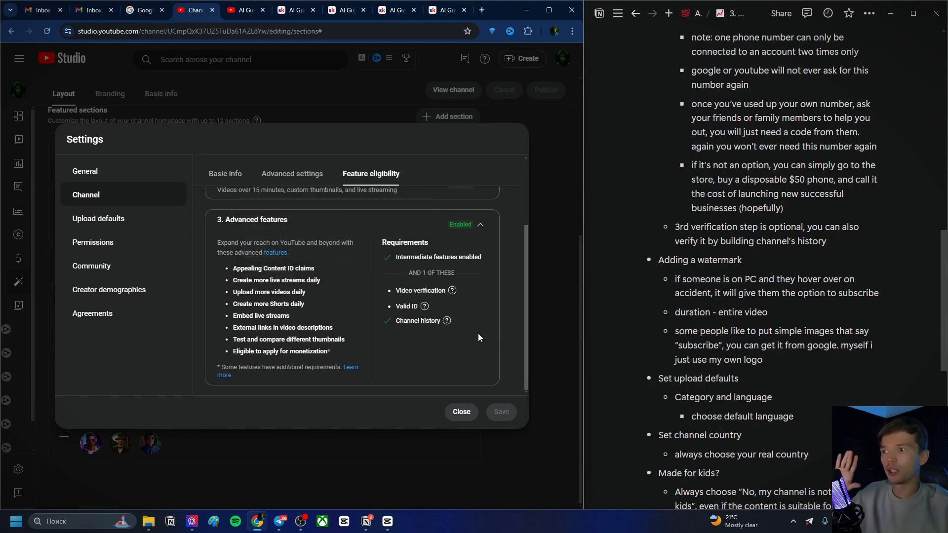
Highlight the 'Eligible to apply for monetization' line, then open the channel's Branding settings with the video watermark
mouse_move(445, 323)
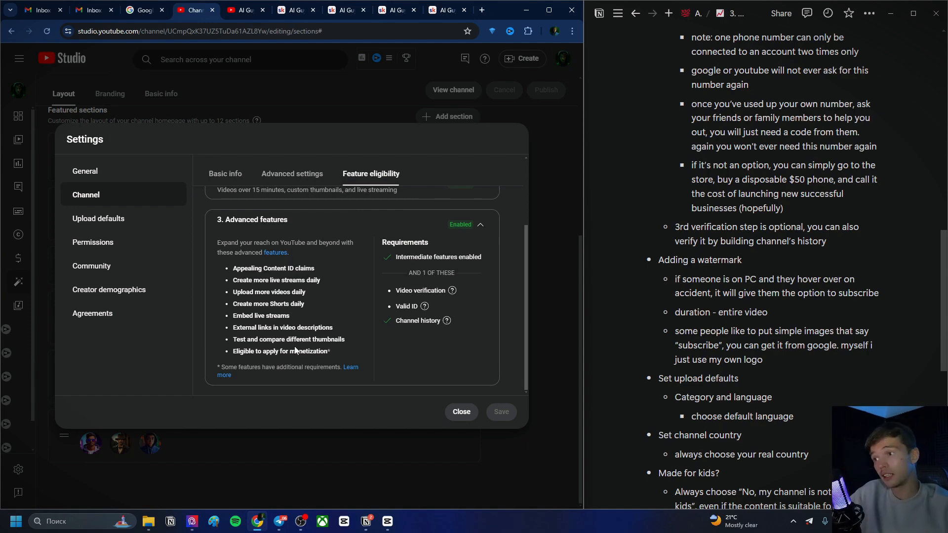
triple_click(262, 351)
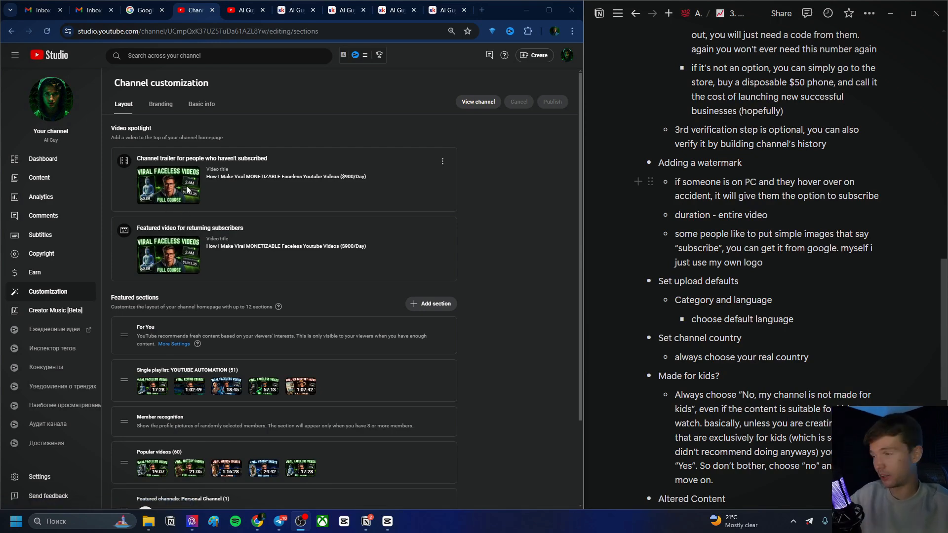
left_click(50, 253)
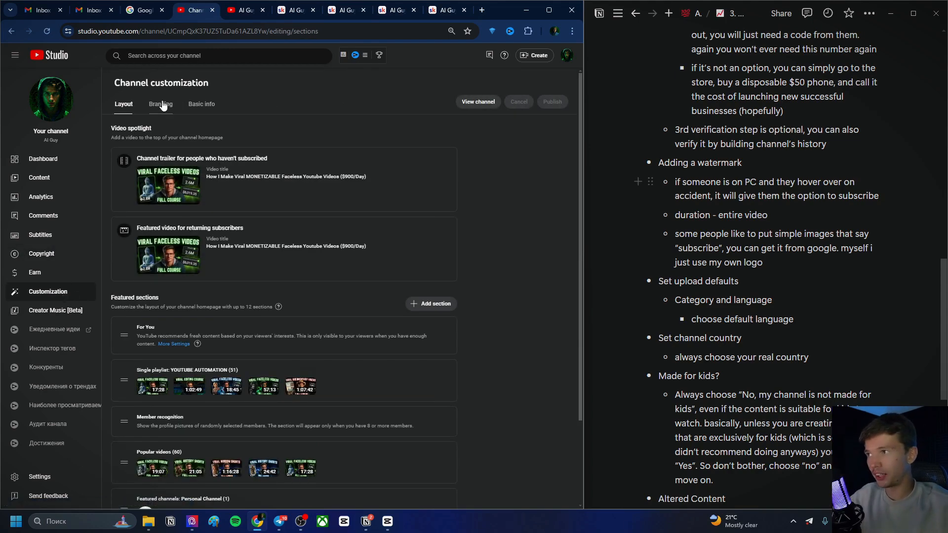
left_click(163, 106)
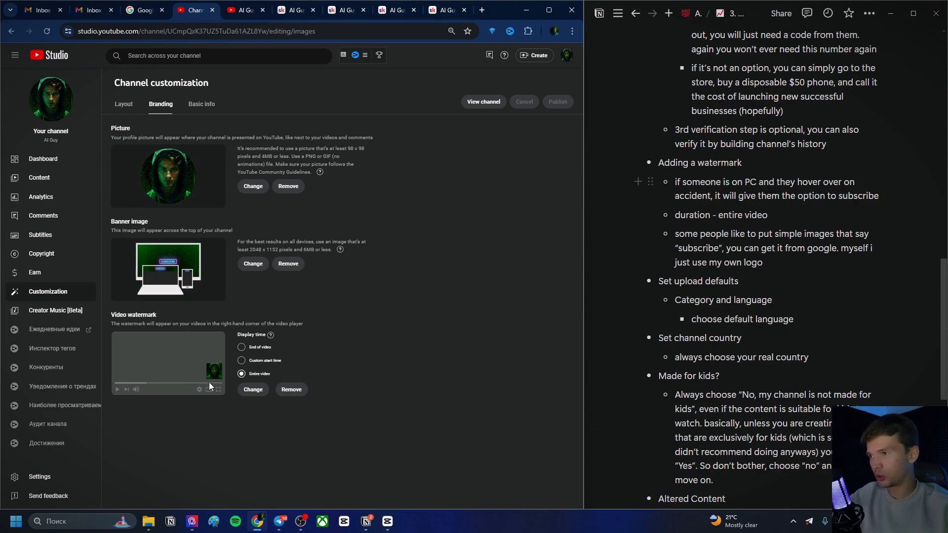
Open a channel video in full screen and hover over the watermark to preview its subscribe prompt
left_click(241, 11)
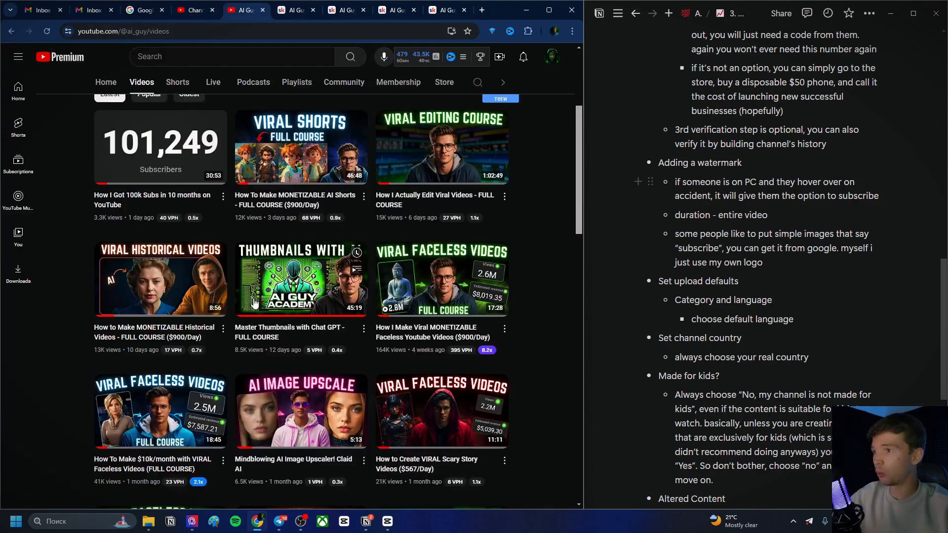
left_click(285, 347)
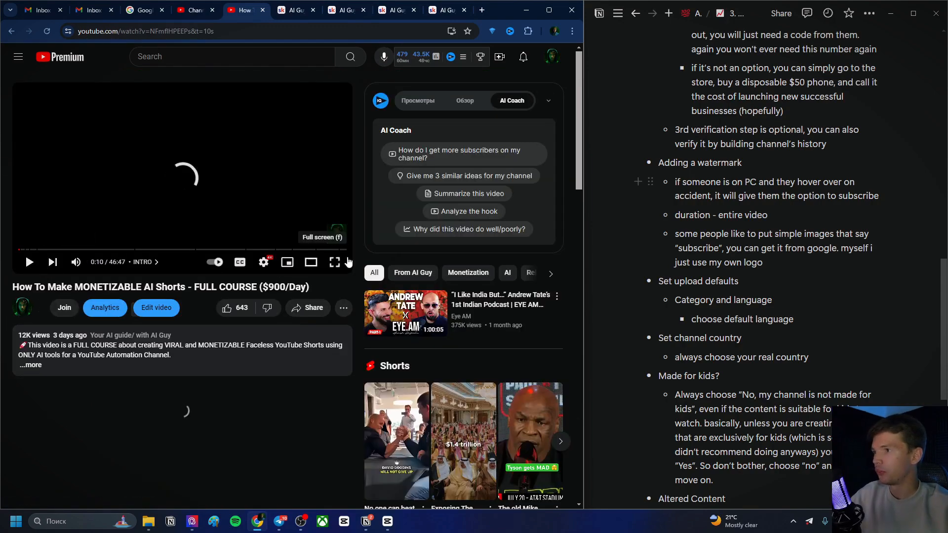
left_click(335, 261)
left_click(438, 389)
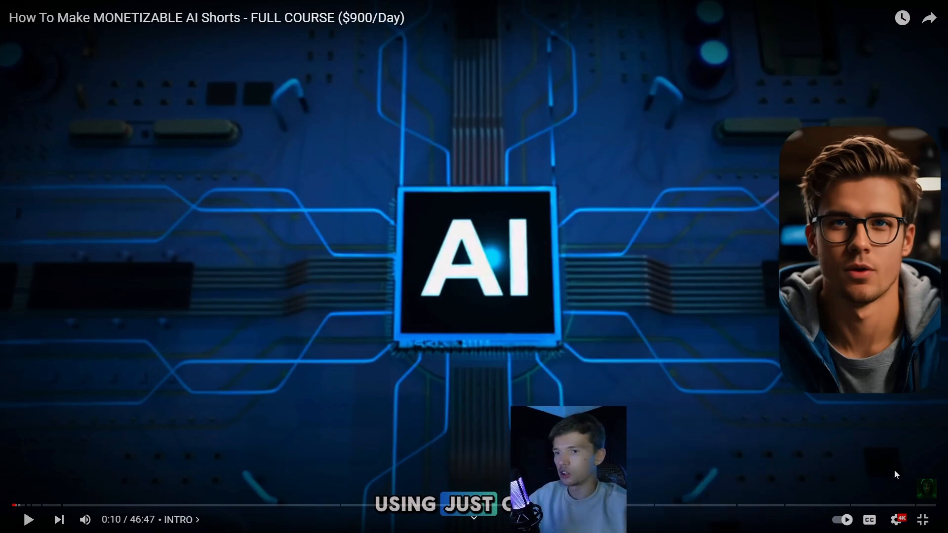
mouse_move(928, 487)
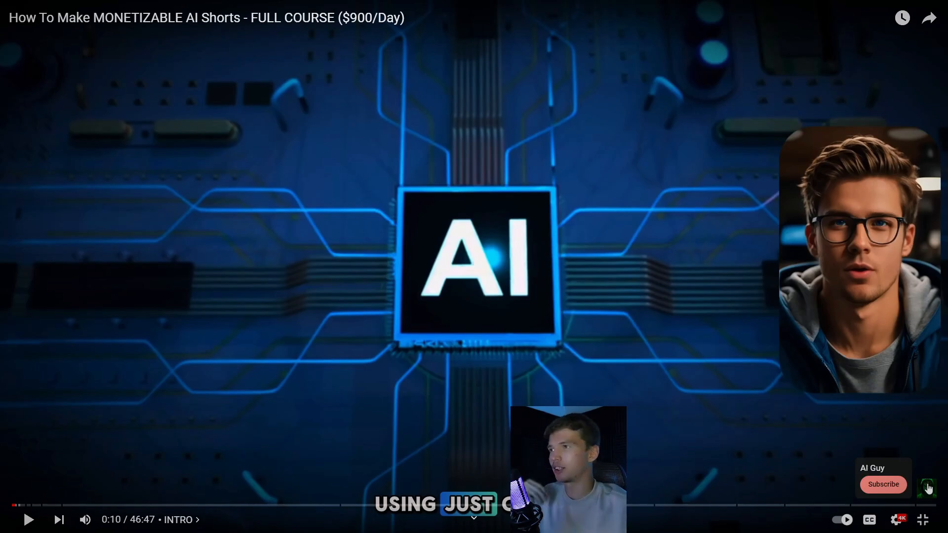
key("Escape")
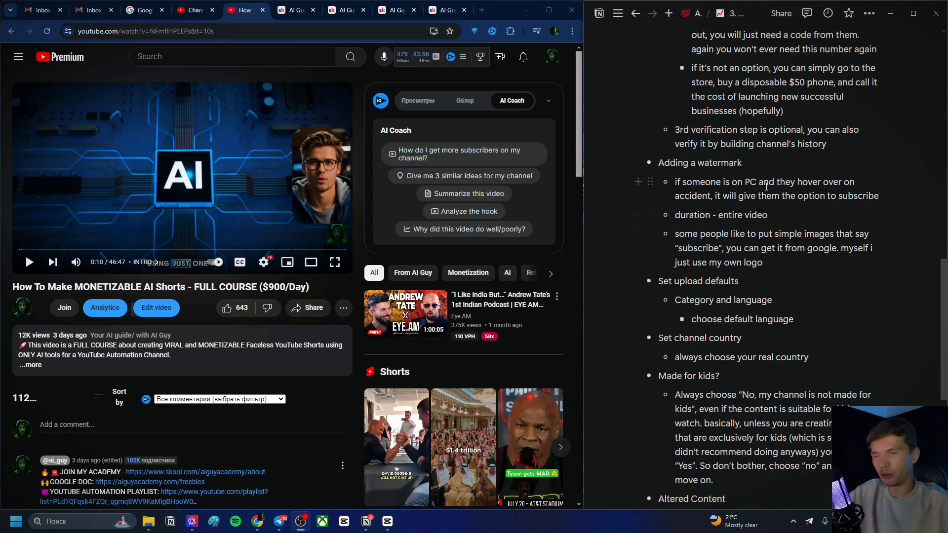
Return to the Studio tab and highlight the 'Set upload defaults' heading in the checklist
left_click(194, 10)
scroll(712, 262, "down", 2)
left_click_drag(657, 182, 739, 183)
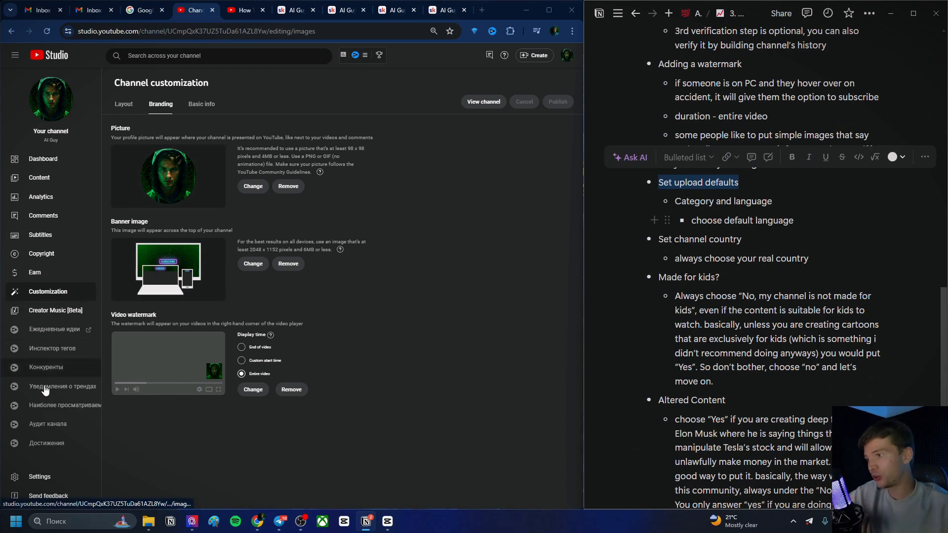
Open the Studio settings and look through the Upload defaults and General sections
left_click(40, 477)
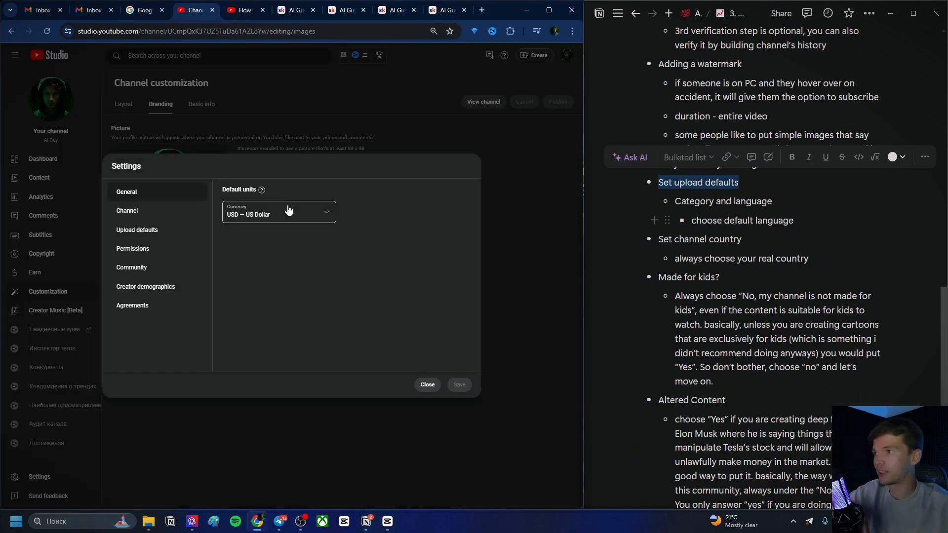
left_click(124, 232)
left_click(143, 191)
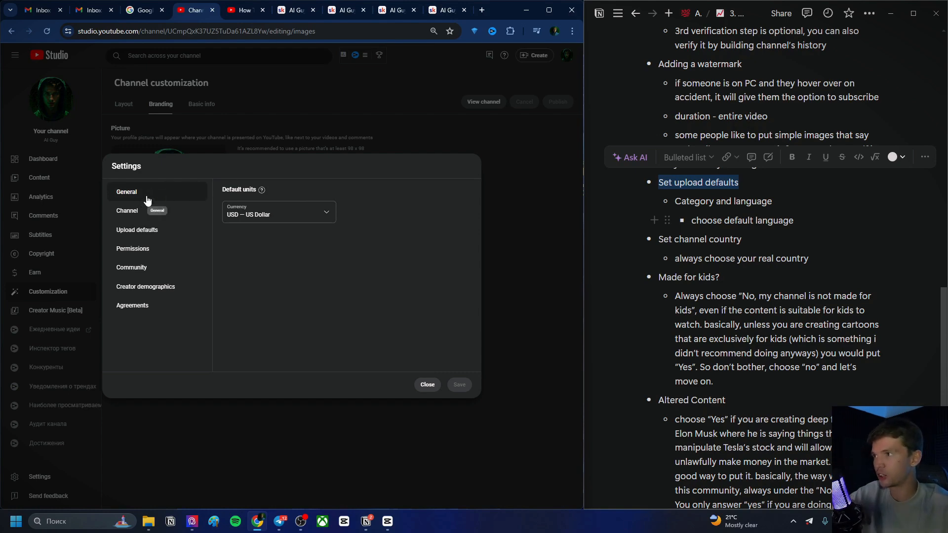
Open the default currency list and keep USD — US Dollar as the currency
left_click(280, 211)
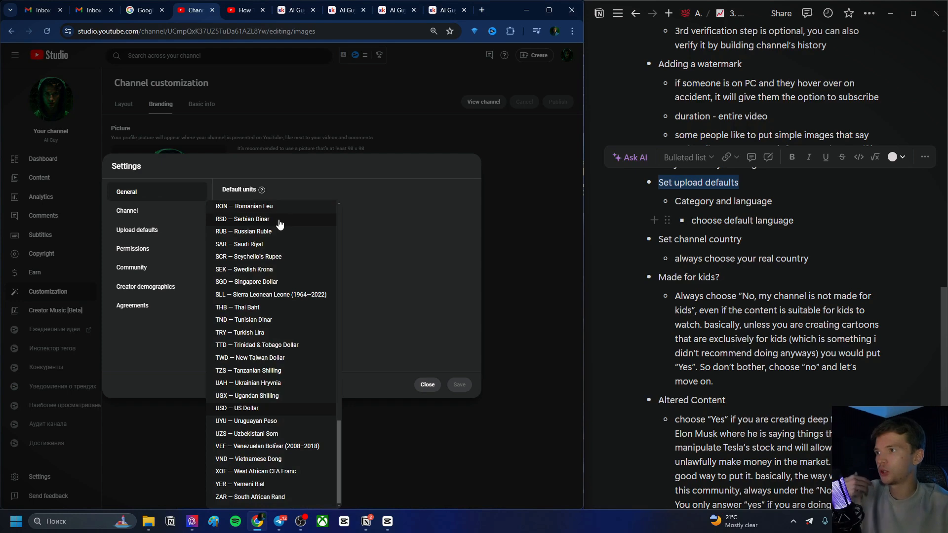
left_click(253, 409)
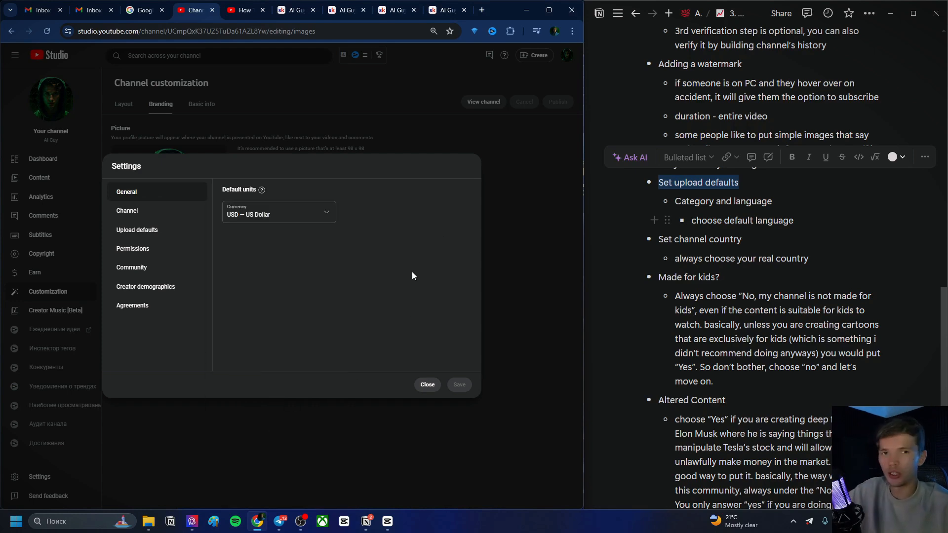
left_click(303, 213)
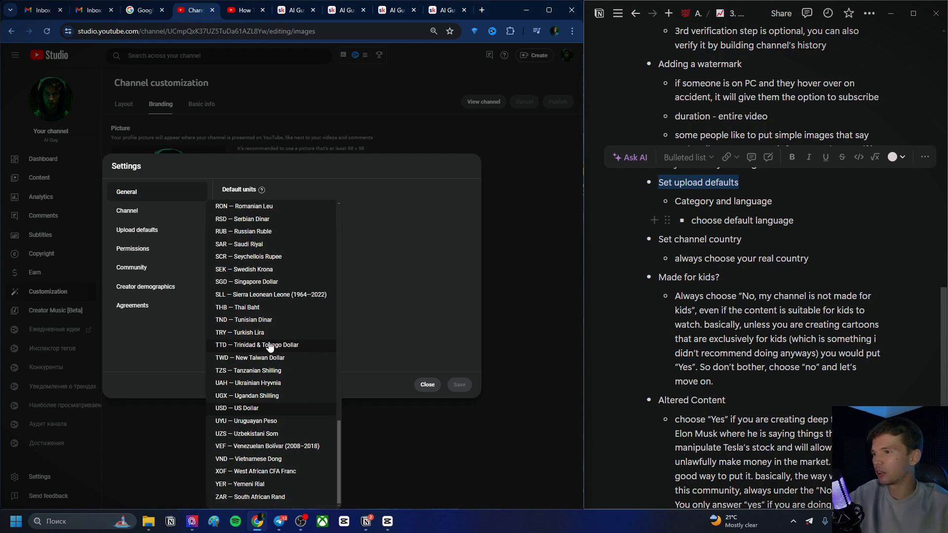
left_click(277, 407)
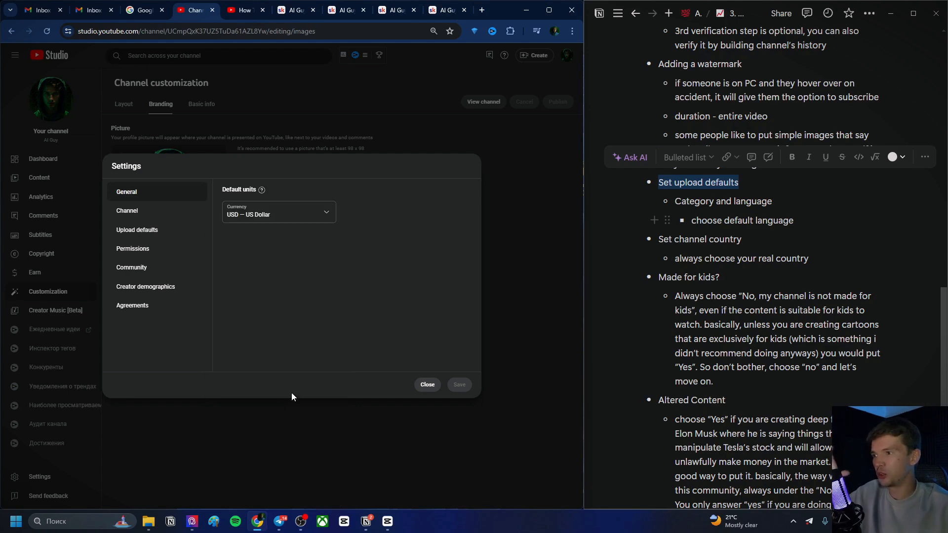
In the Channel basic info, switch the country of residence to Tanzania and back to United States
left_click(161, 212)
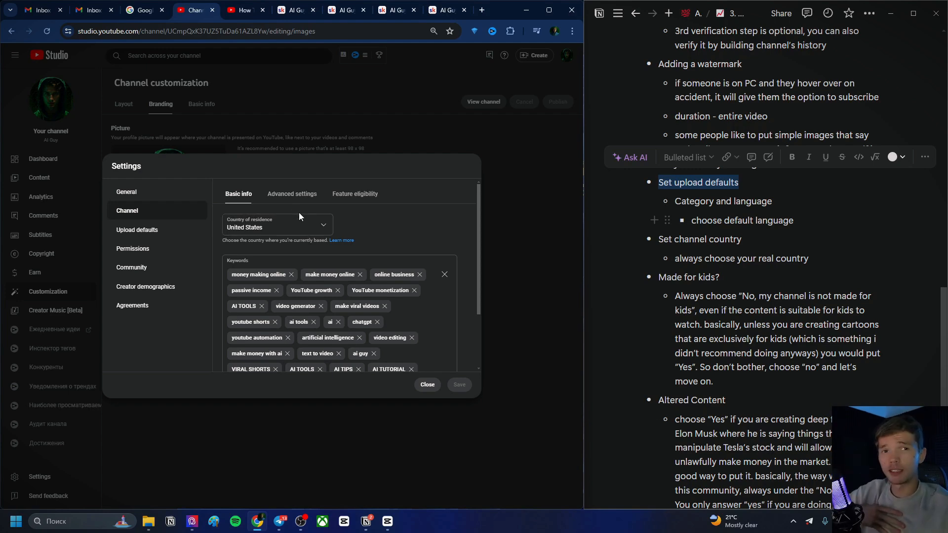
left_click(283, 219)
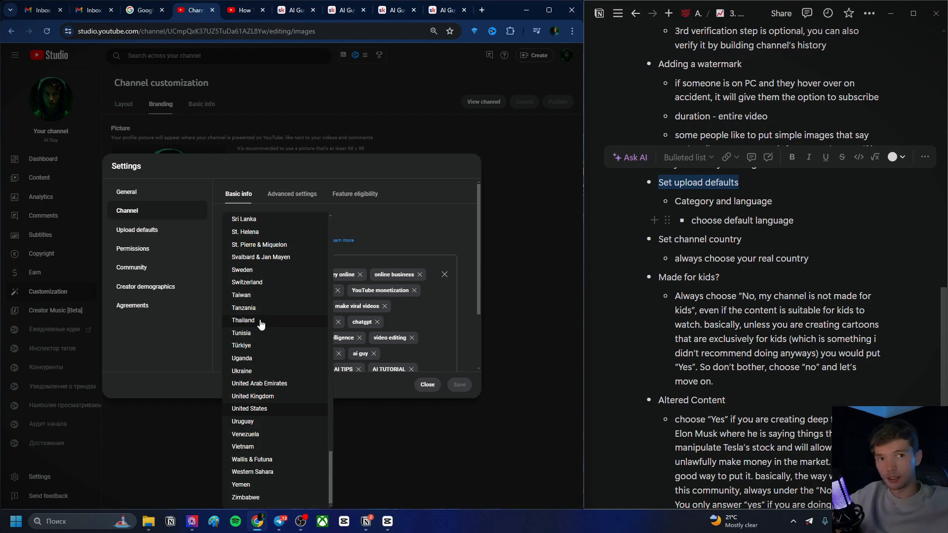
left_click(241, 310)
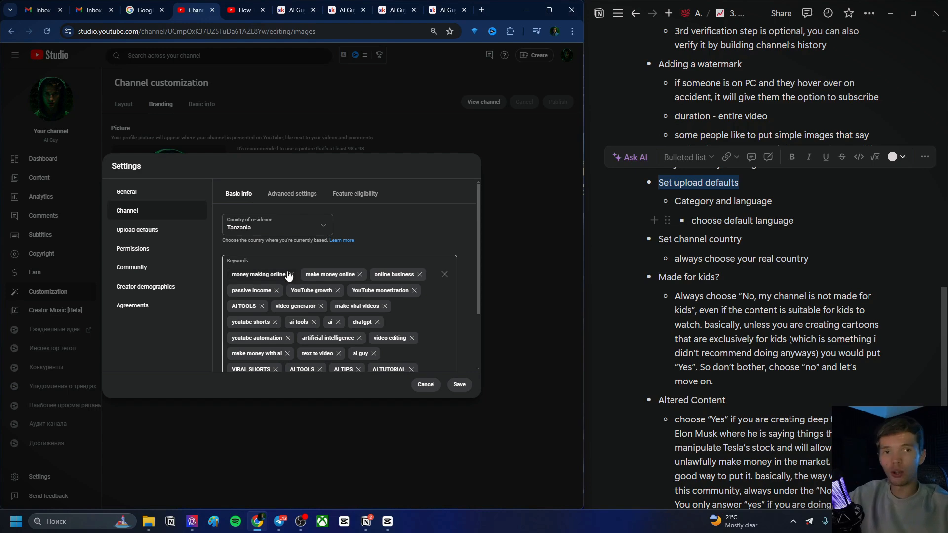
left_click(296, 227)
scroll(282, 375, "down", 2)
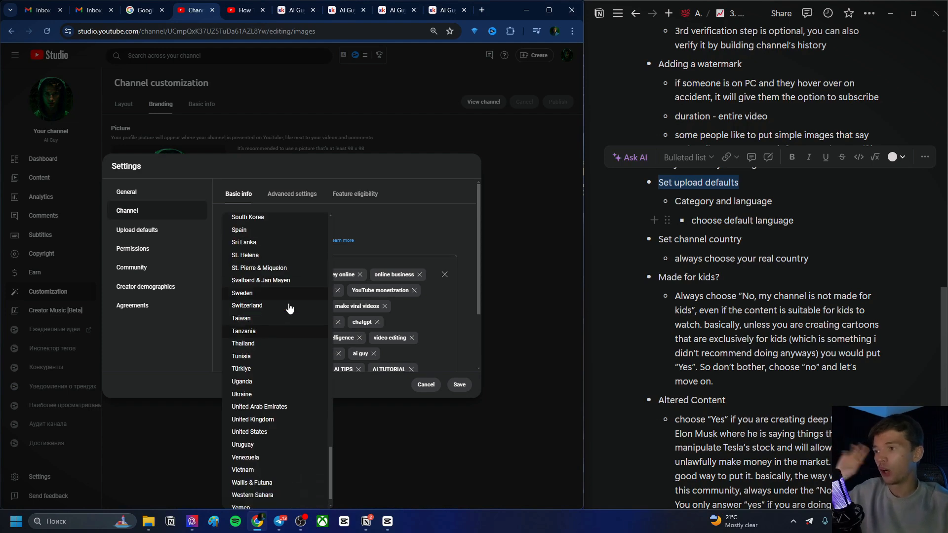
left_click(262, 409)
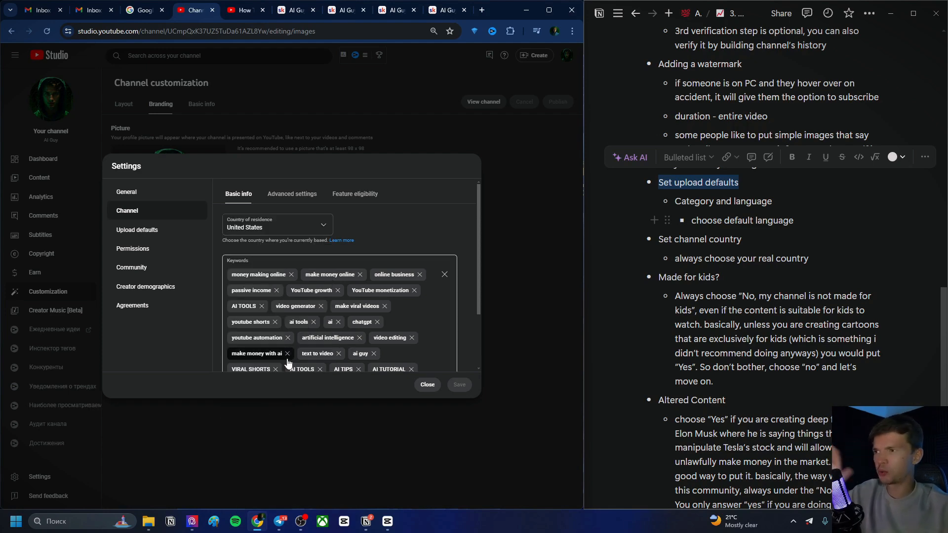
Scroll through the channel's keywords list to review it
scroll(316, 302, "down", 2)
scroll(321, 296, "up", 1)
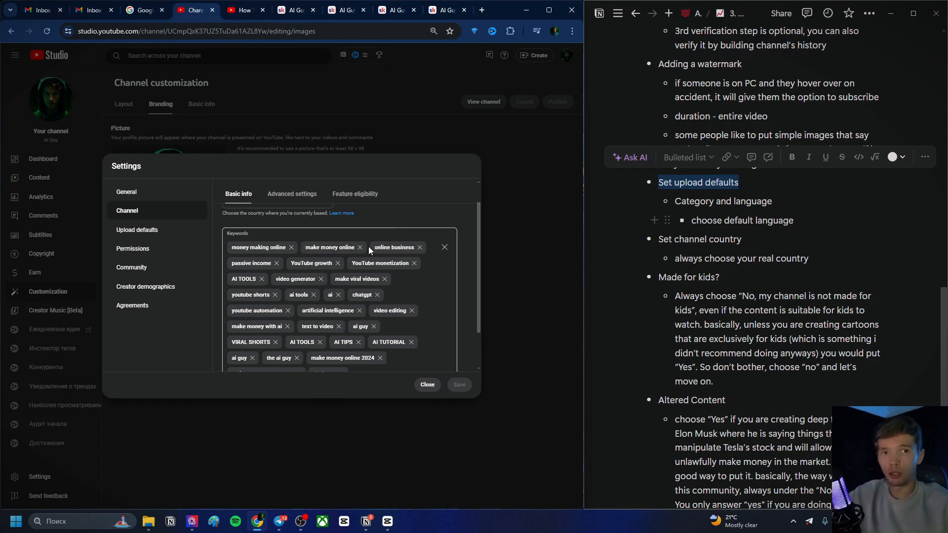
scroll(371, 254, "down", 1)
scroll(369, 289, "up", 1)
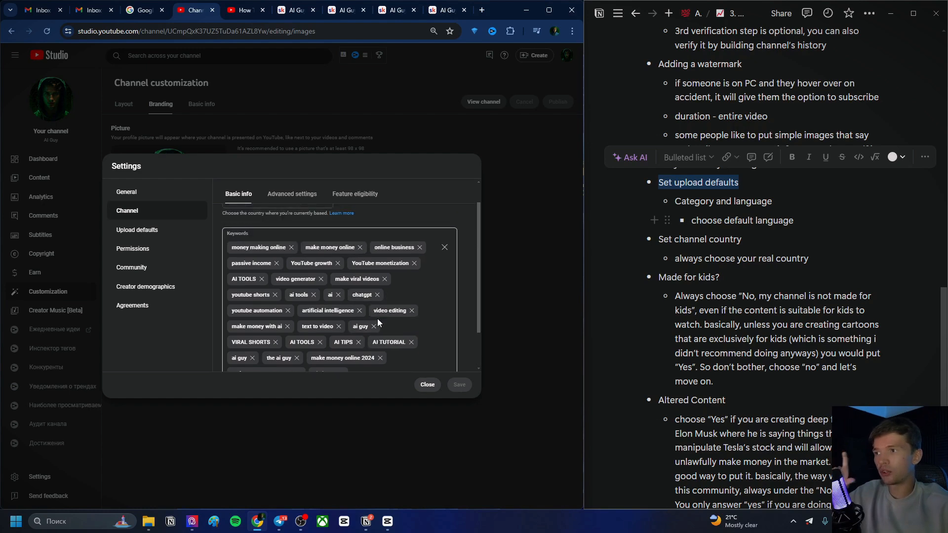
scroll(378, 316, "down", 1)
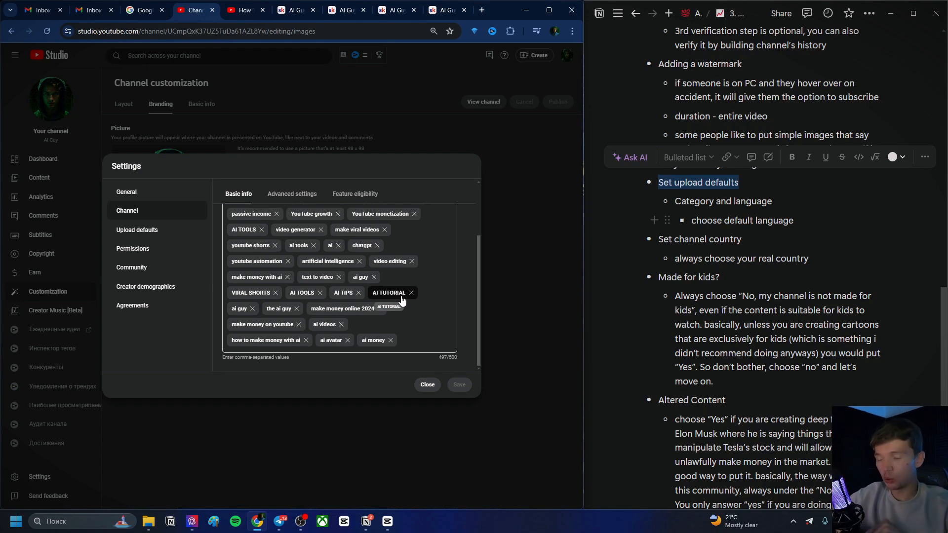
scroll(370, 296, "up", 1)
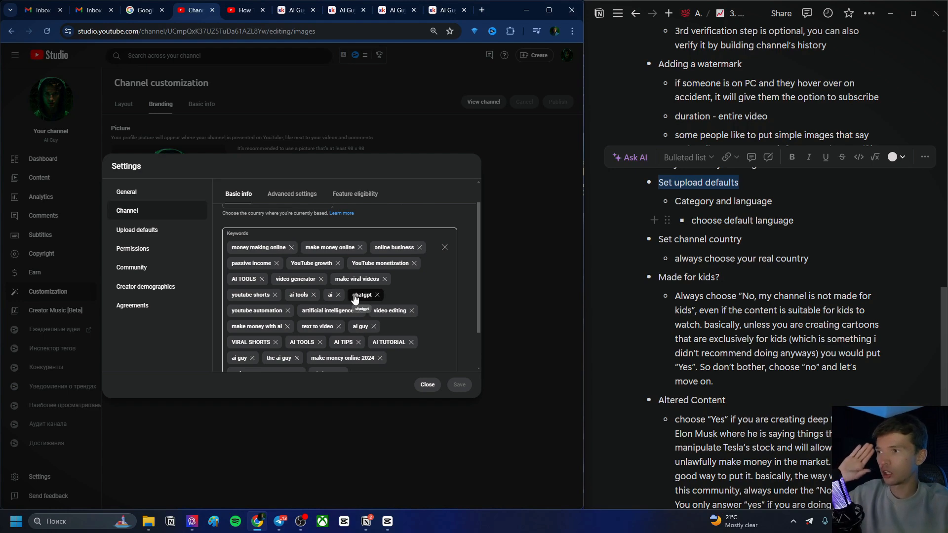
scroll(355, 293, "down", 1)
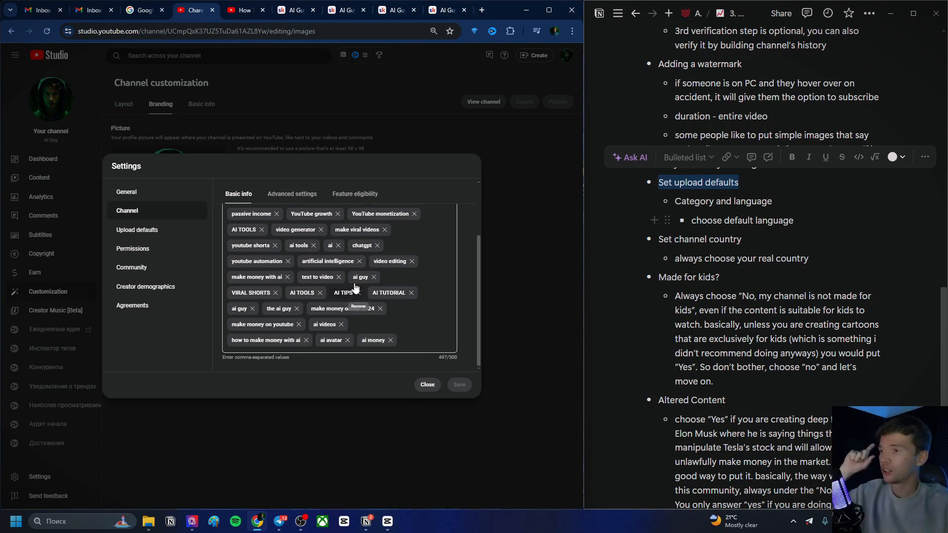
scroll(355, 288, "up", 2)
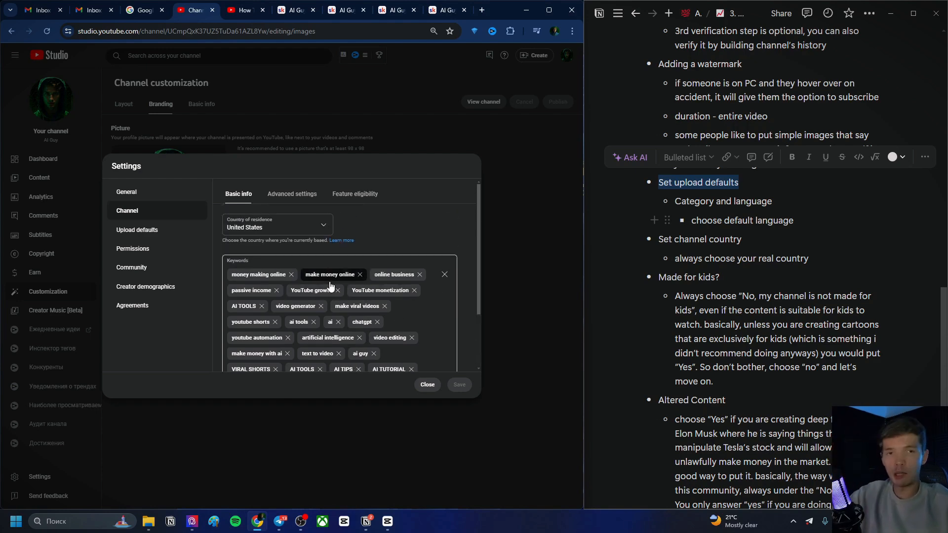
Open the channel's Advanced settings and highlight the made-for-kids audience question
left_click(286, 197)
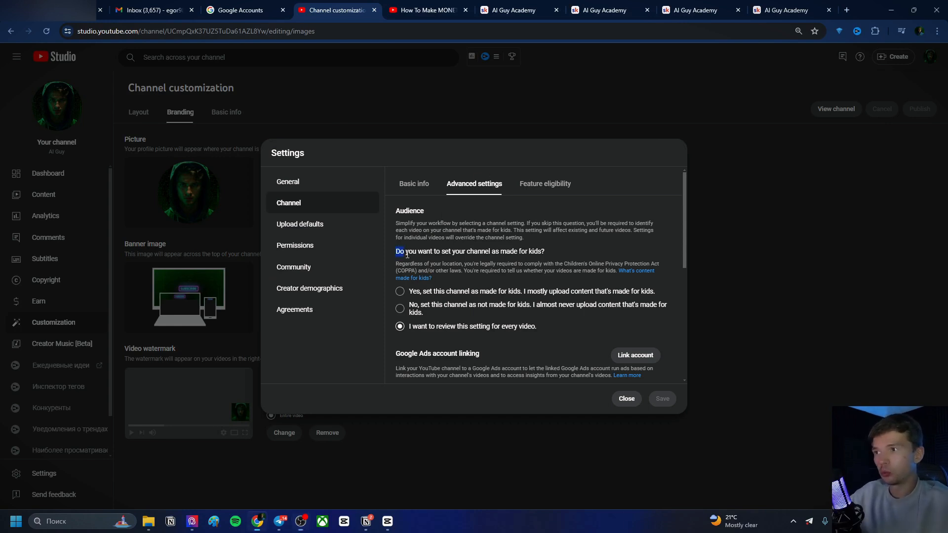
left_click_drag(396, 252, 549, 251)
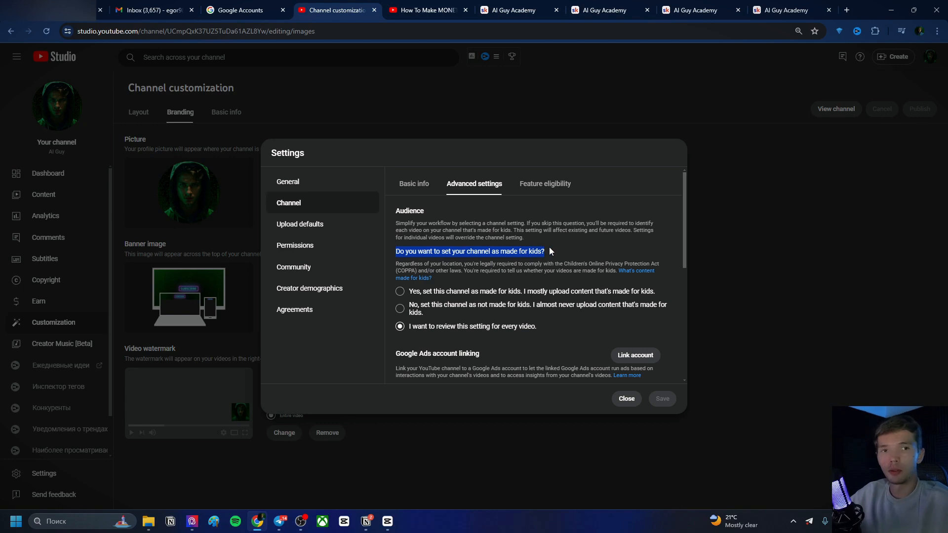
scroll(549, 247, "down", 1)
Set the channel audience to 'No, set this channel as not made for kids', briefly trying the Yes option first
left_click(446, 262)
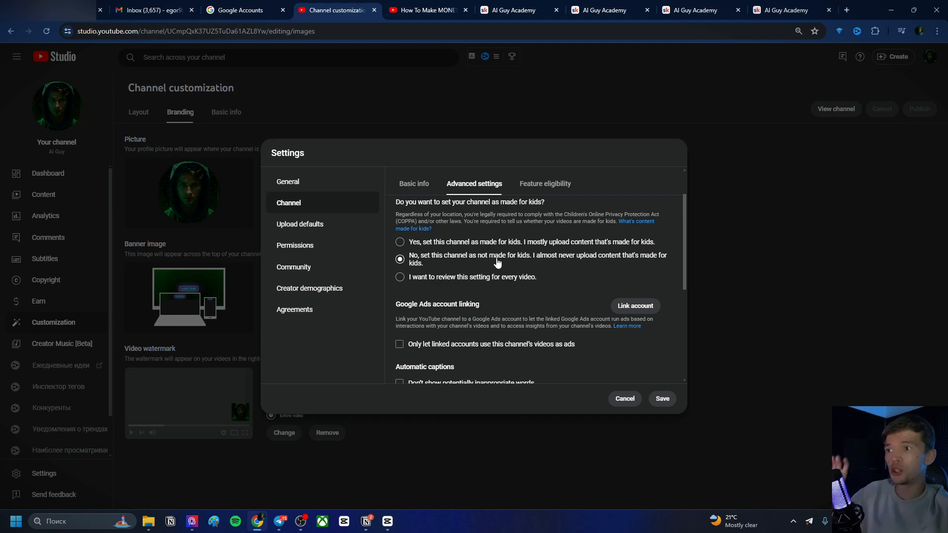
left_click(453, 242)
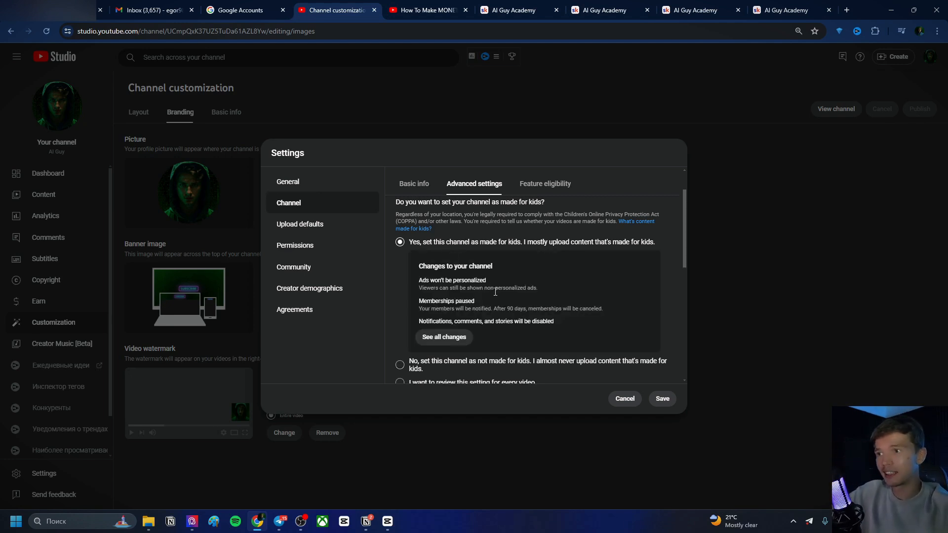
scroll(489, 295, "down", 2)
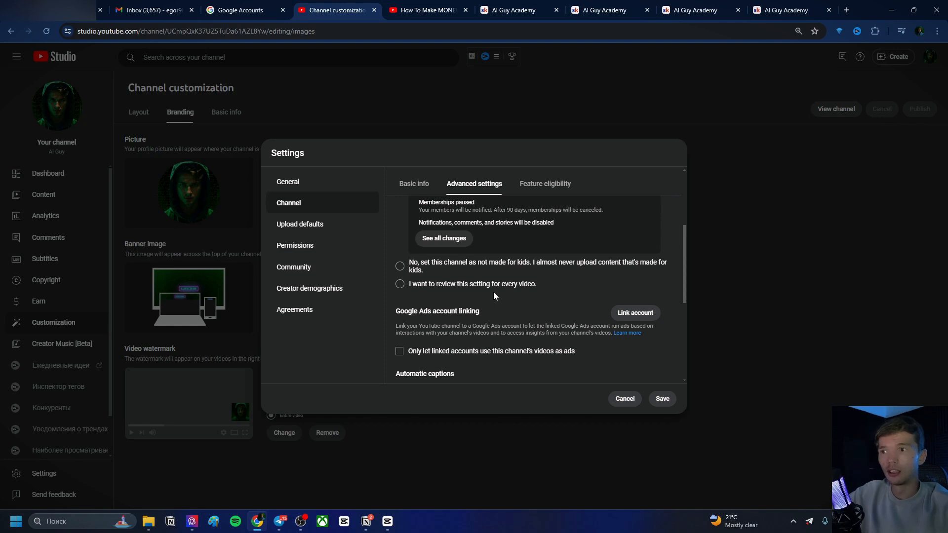
scroll(490, 295, "up", 2)
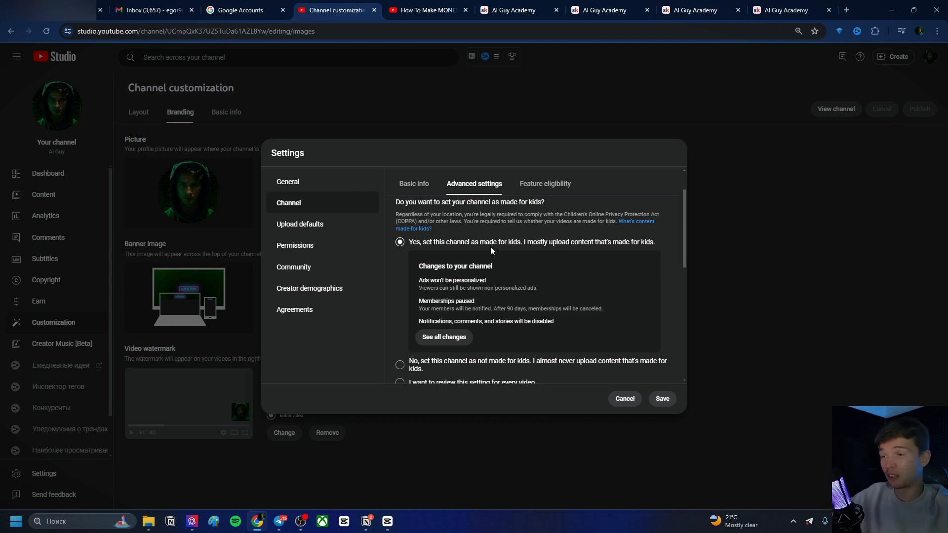
scroll(493, 253, "down", 1)
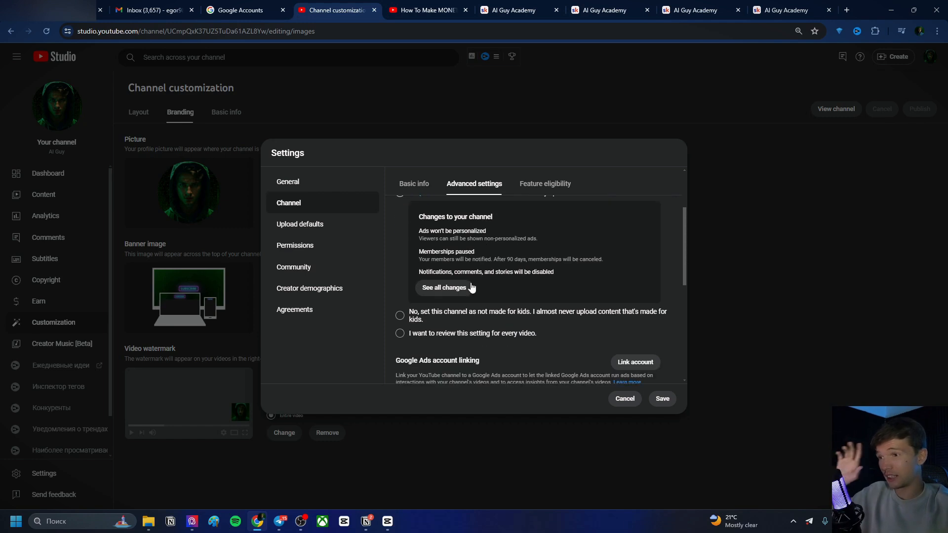
left_click(445, 316)
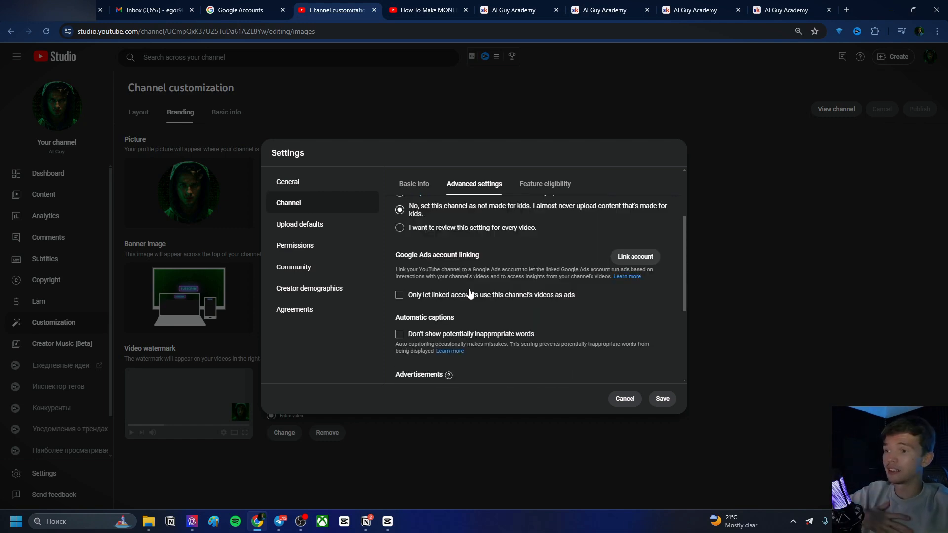
Scroll through the channel's Advanced settings to review the remaining options
scroll(464, 296, "up", 2)
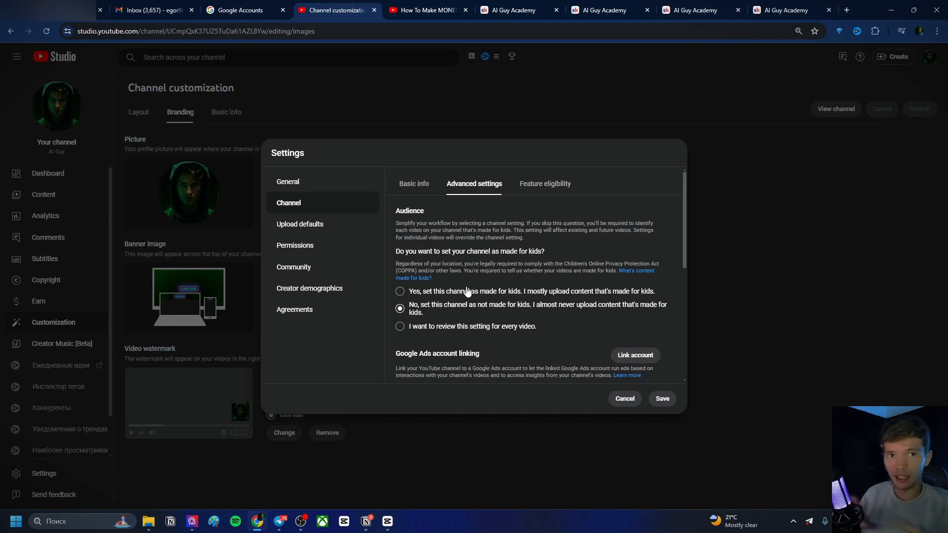
scroll(467, 291, "down", 4)
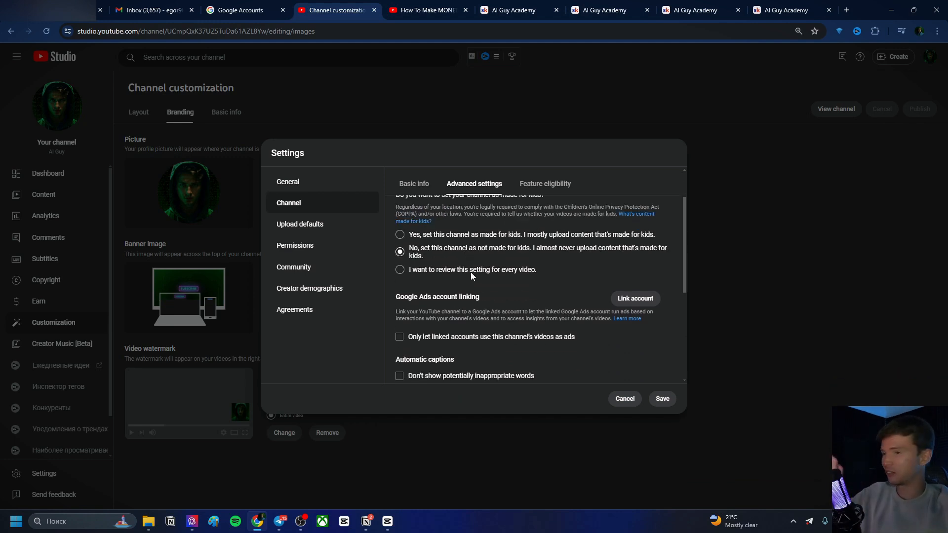
scroll(487, 261, "down", 1)
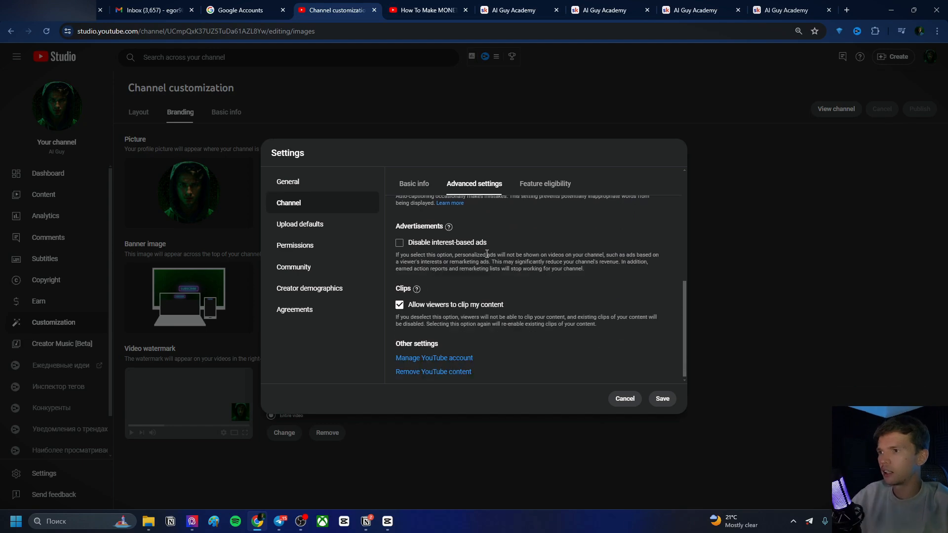
scroll(501, 282, "up", 5)
left_click(553, 184)
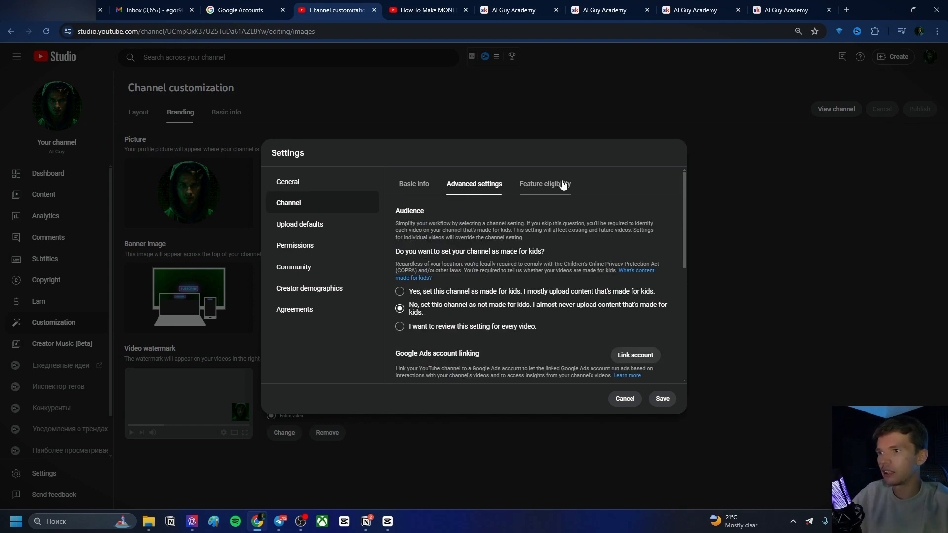
Open the Upload defaults section and place the cursor at the end of the default description
left_click(331, 224)
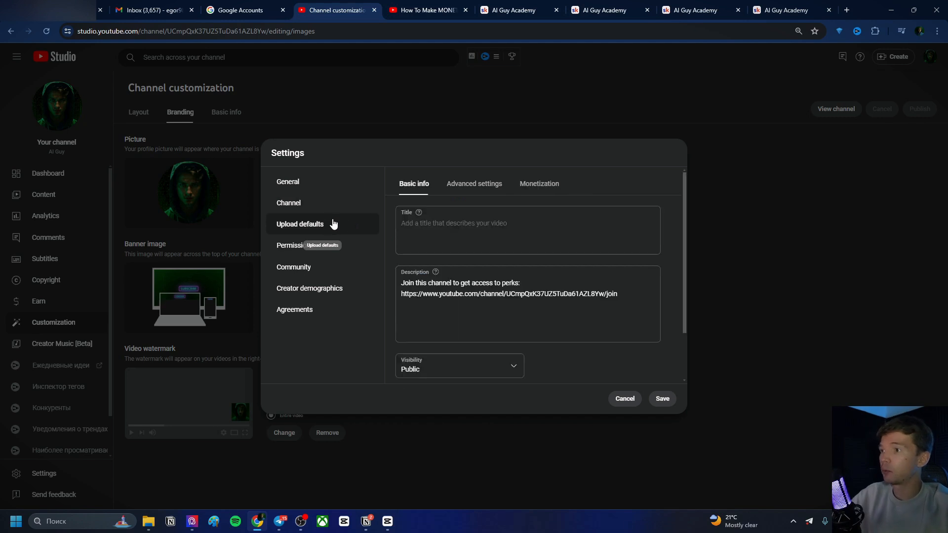
scroll(470, 245, "down", 1)
scroll(471, 245, "down", 1)
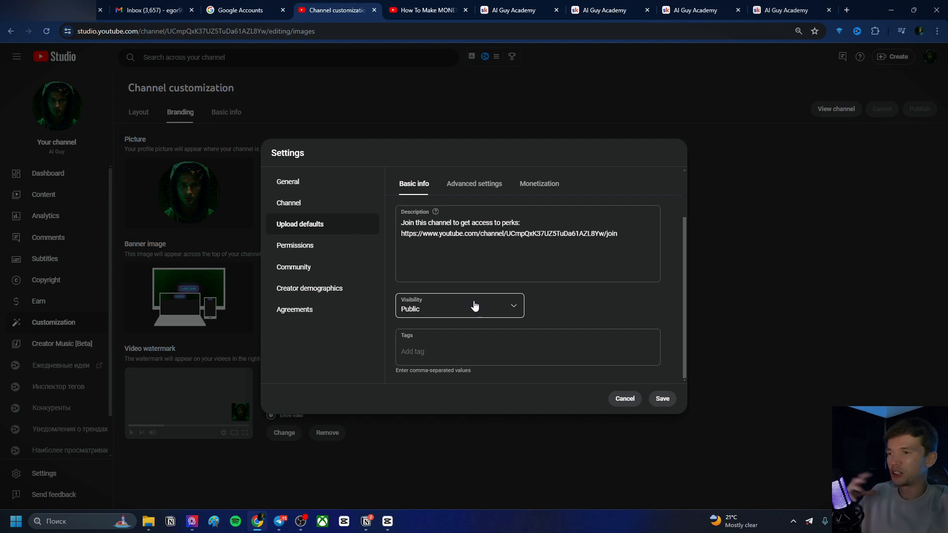
scroll(478, 306, "up", 2)
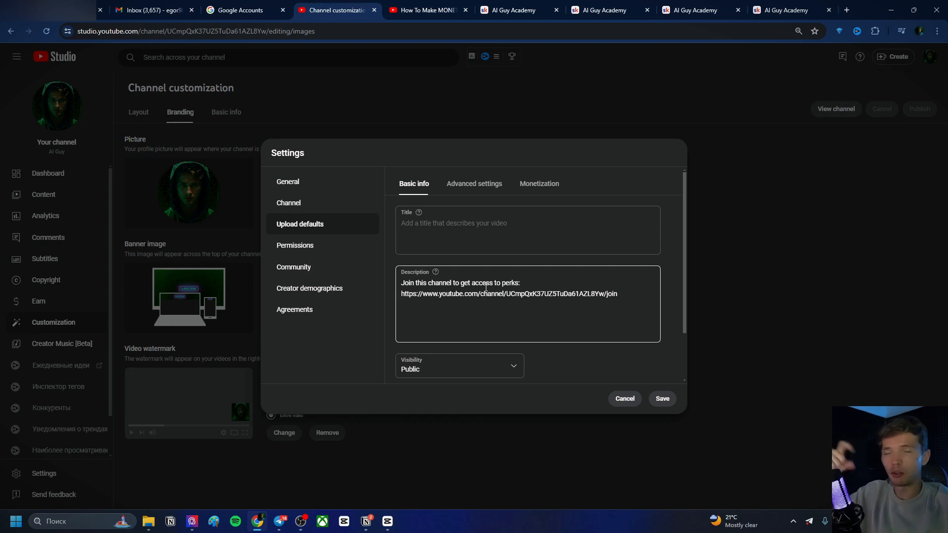
scroll(489, 262, "down", 1)
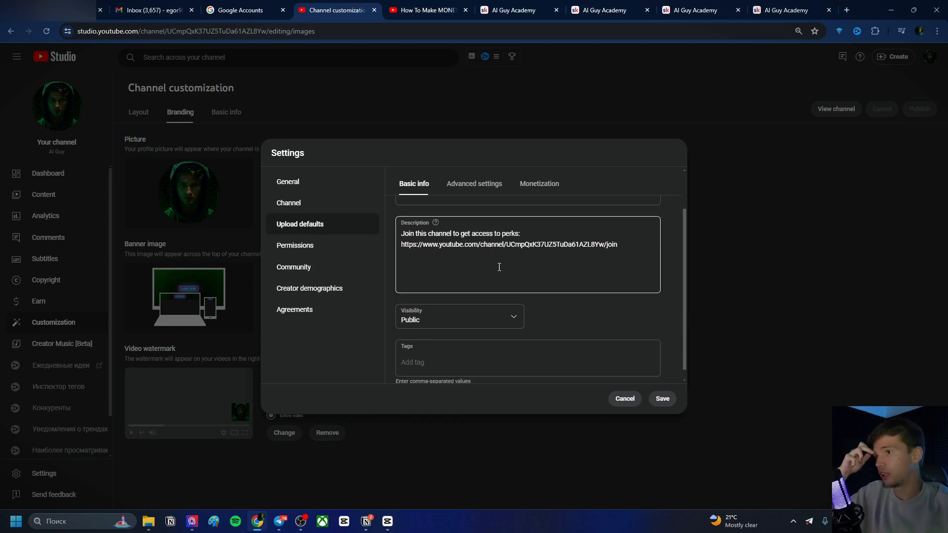
left_click(497, 268)
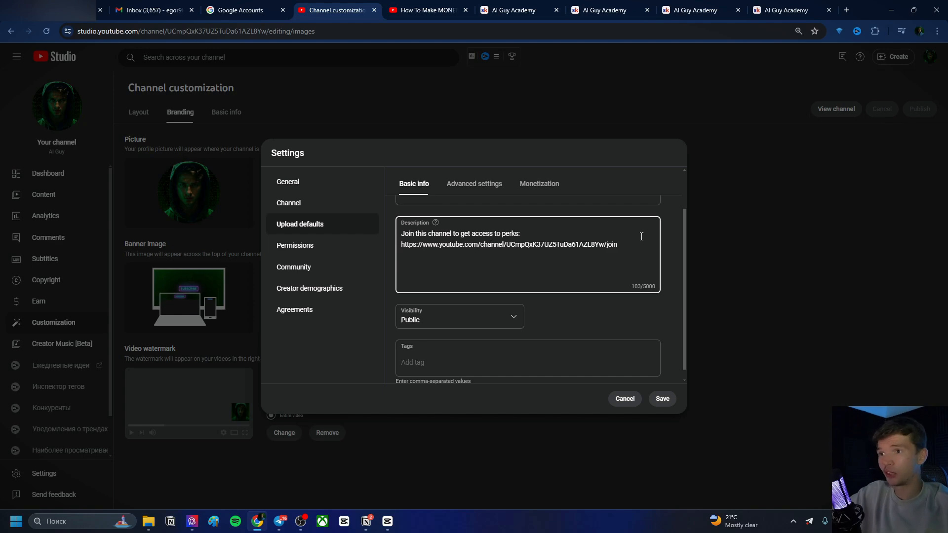
Switch to the YouTube watch tab and search for MR BEAST
left_click(413, 12)
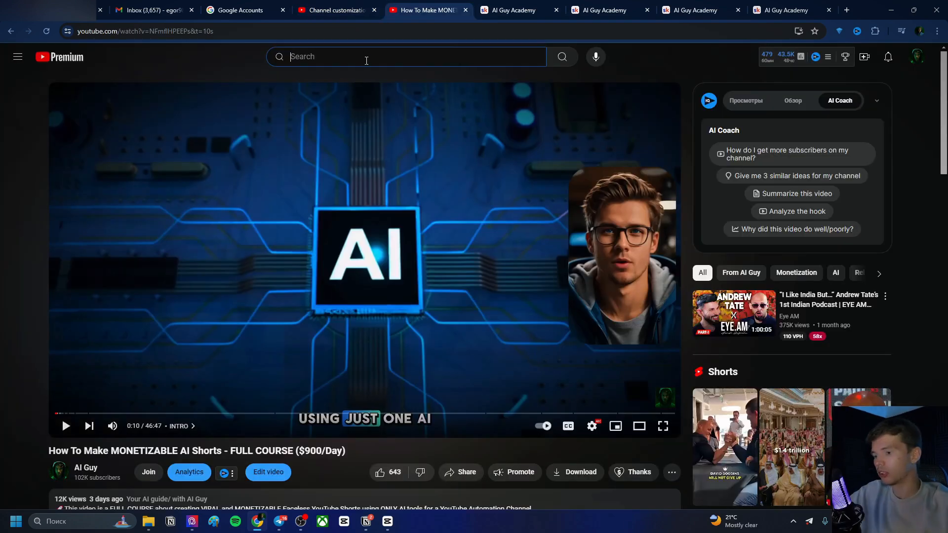
type("MR BEAST")
key("Return")
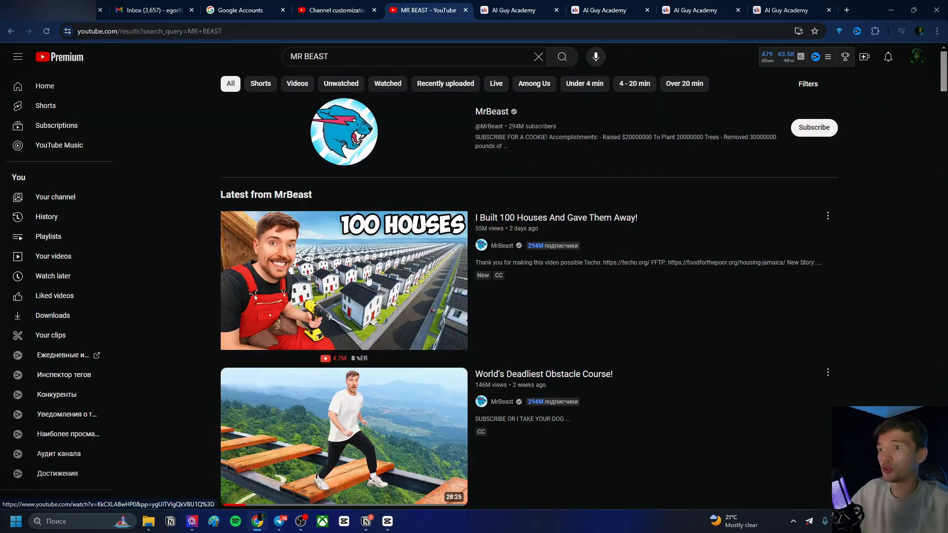
Open the 'I Built 100 Houses And Gave Them Away!' video and expand its description
left_click(367, 279)
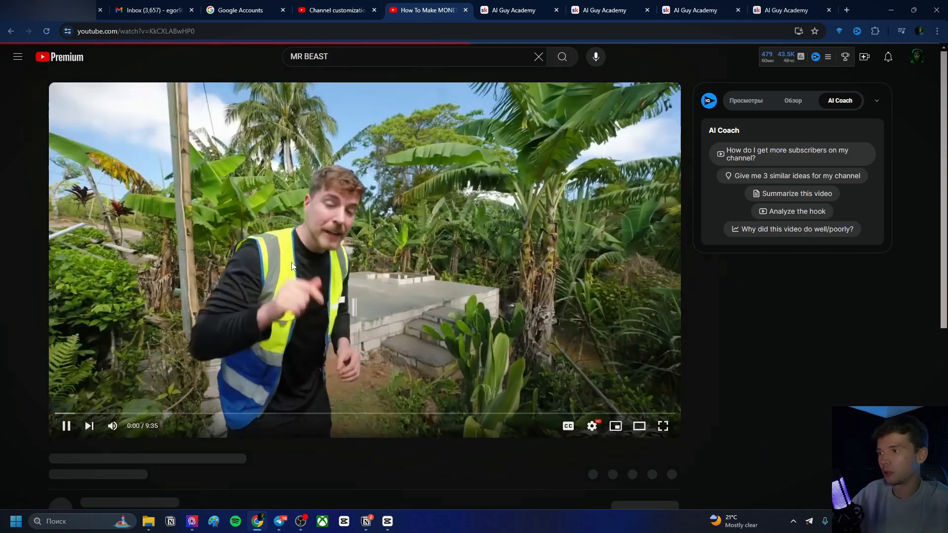
left_click(291, 267)
scroll(303, 268, "down", 6)
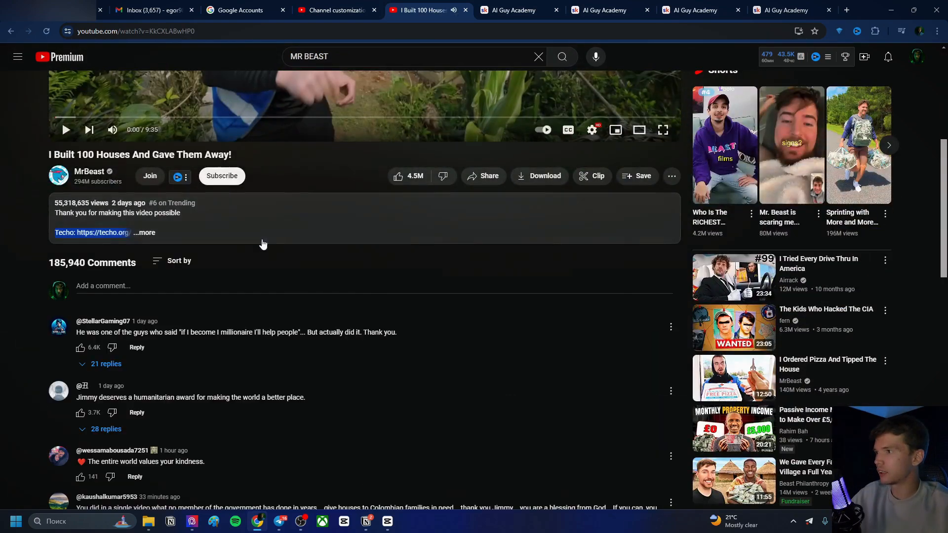
left_click(163, 242)
scroll(162, 244, "down", 1)
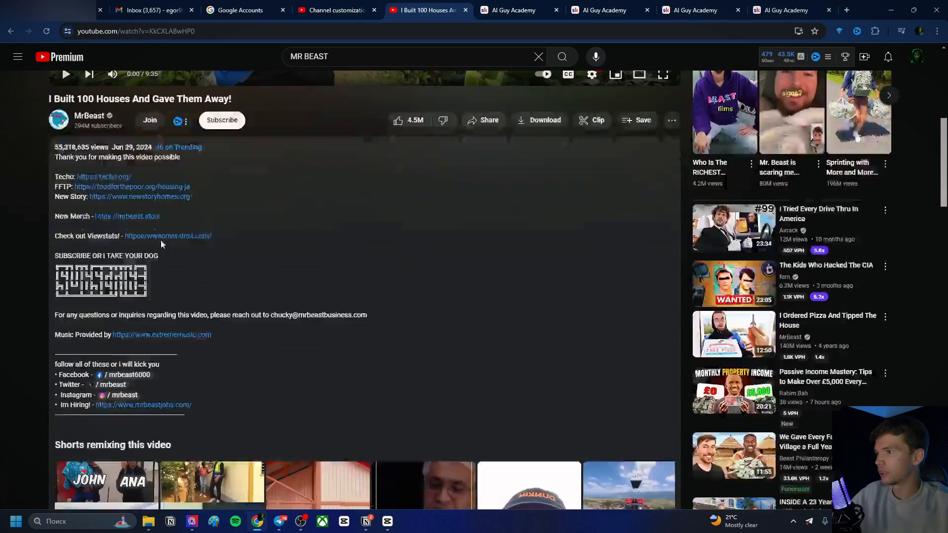
scroll(161, 243, "down", 2)
Select and copy the text-art 'SUBSCRIBE' block from the video's description
left_click_drag(149, 208, 56, 173)
right_click(95, 198)
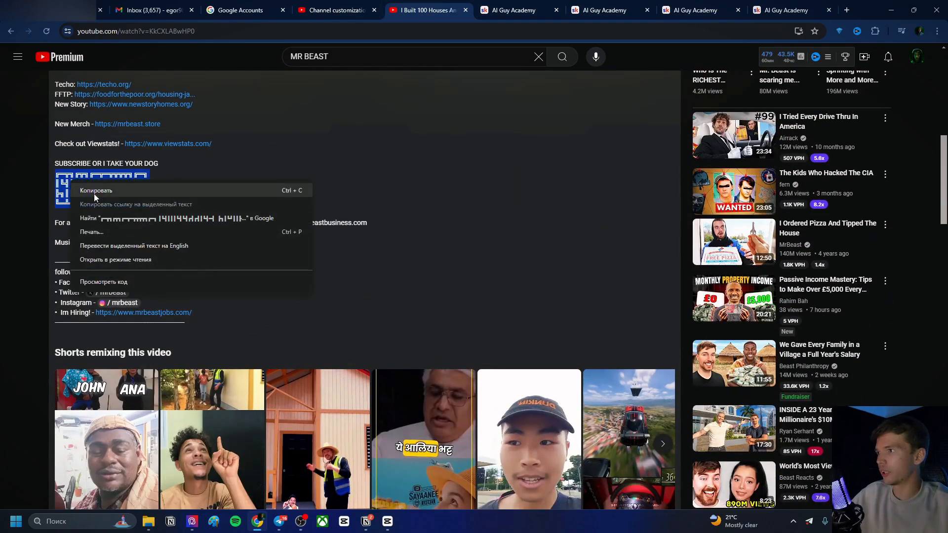
left_click(95, 193)
Return to the Studio tab and paste the copied text art into the default upload description
left_click(331, 10)
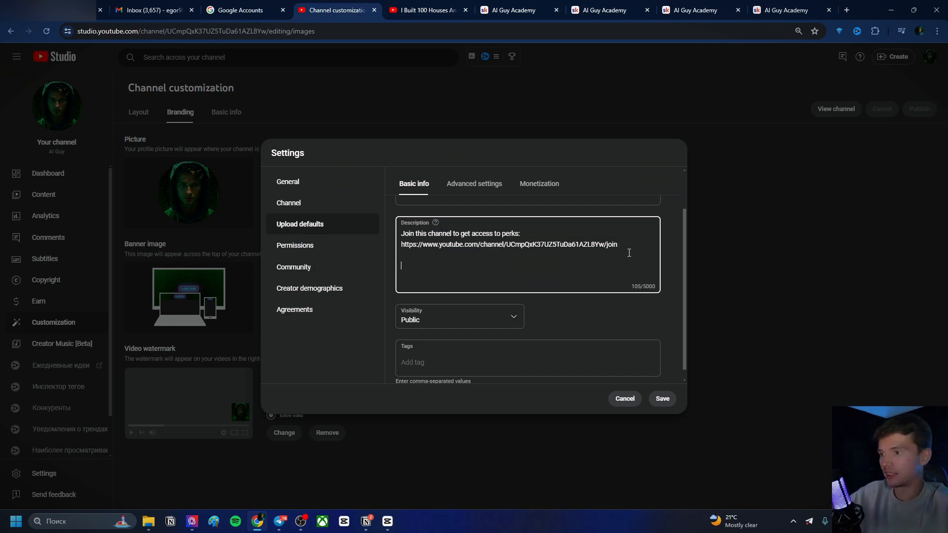
key("ctrl+v")
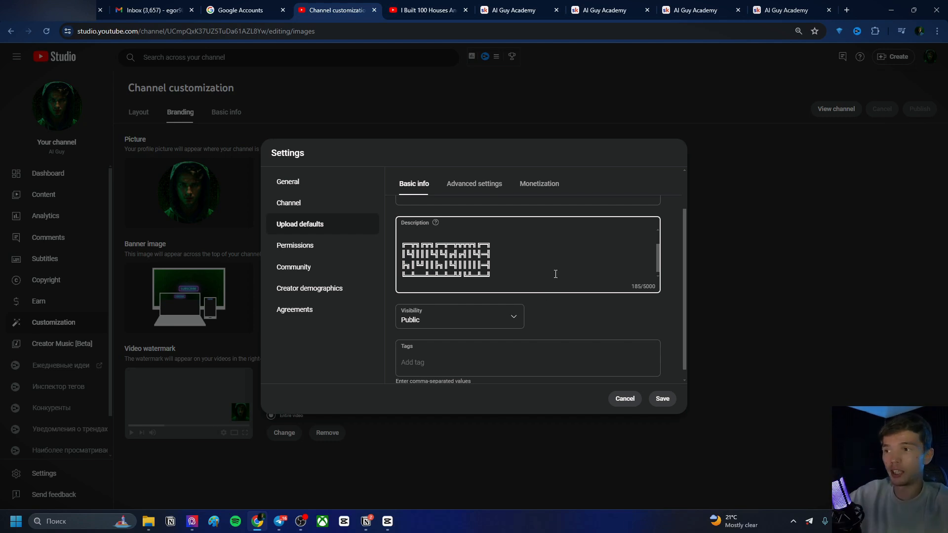
scroll(533, 270, "up", 2)
scroll(514, 267, "down", 2)
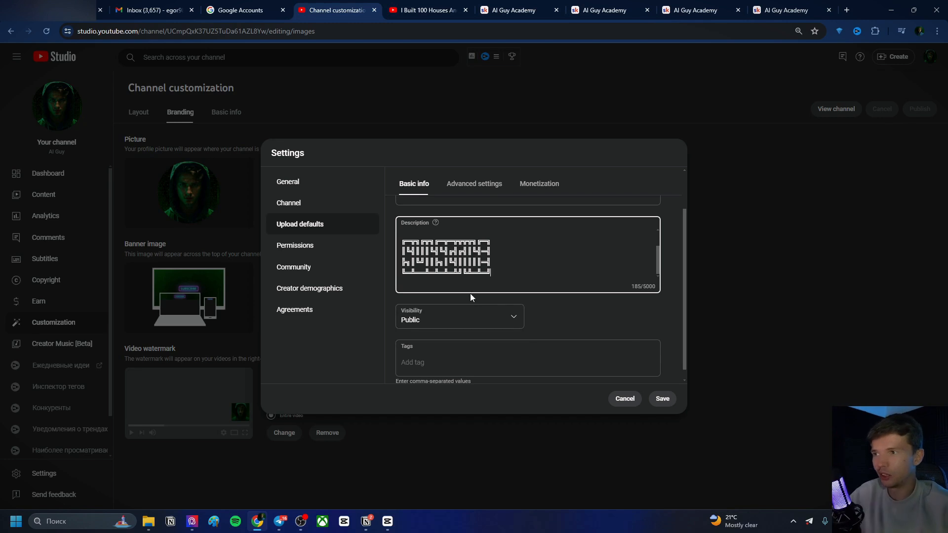
Set the default upload visibility to Private
scroll(464, 306, "down", 1)
left_click(467, 312)
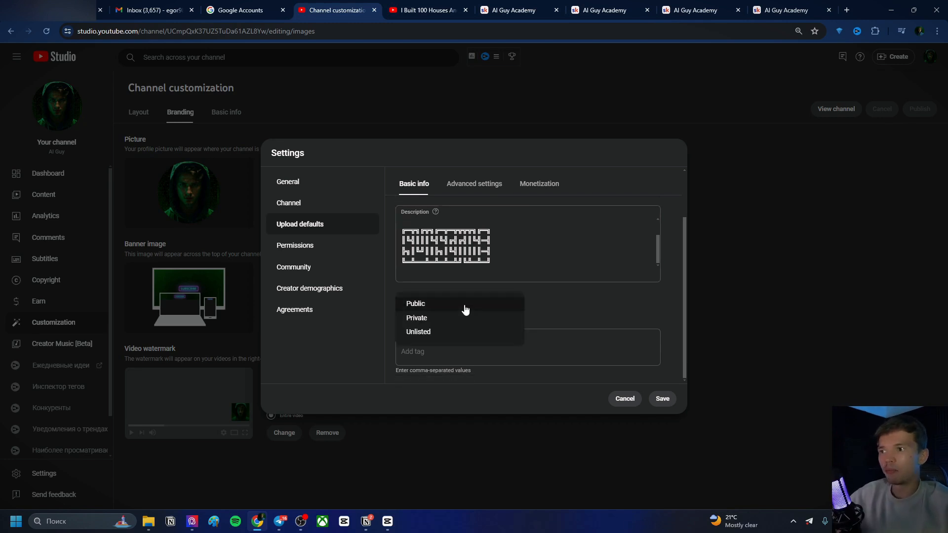
left_click(630, 317)
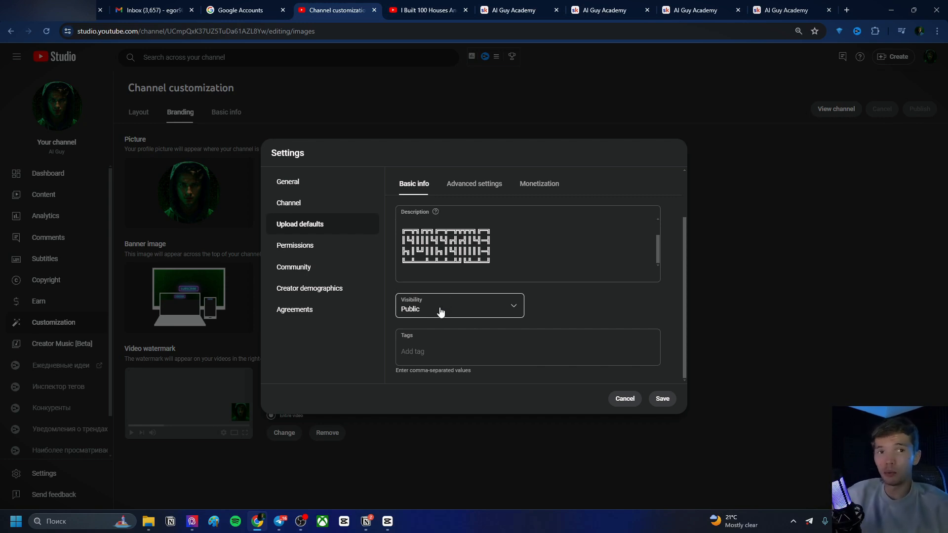
left_click(443, 312)
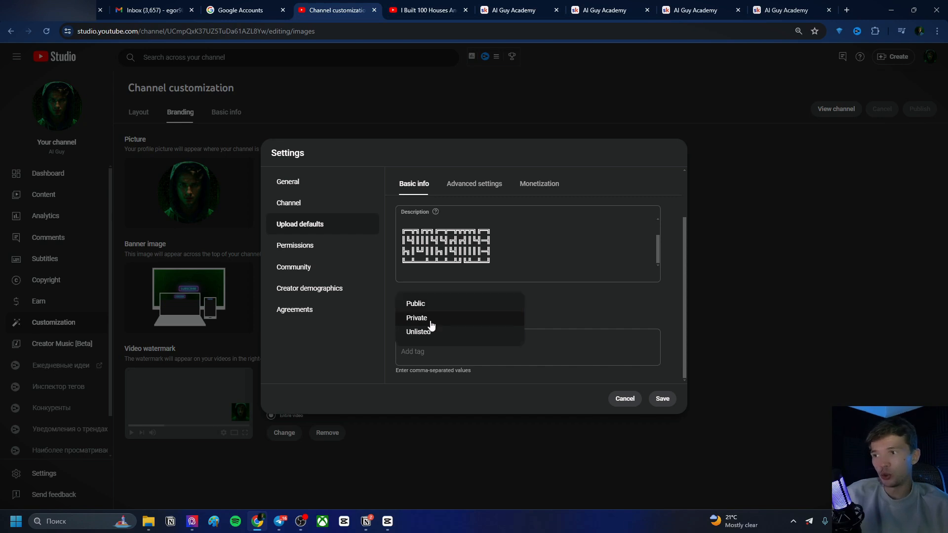
left_click(435, 321)
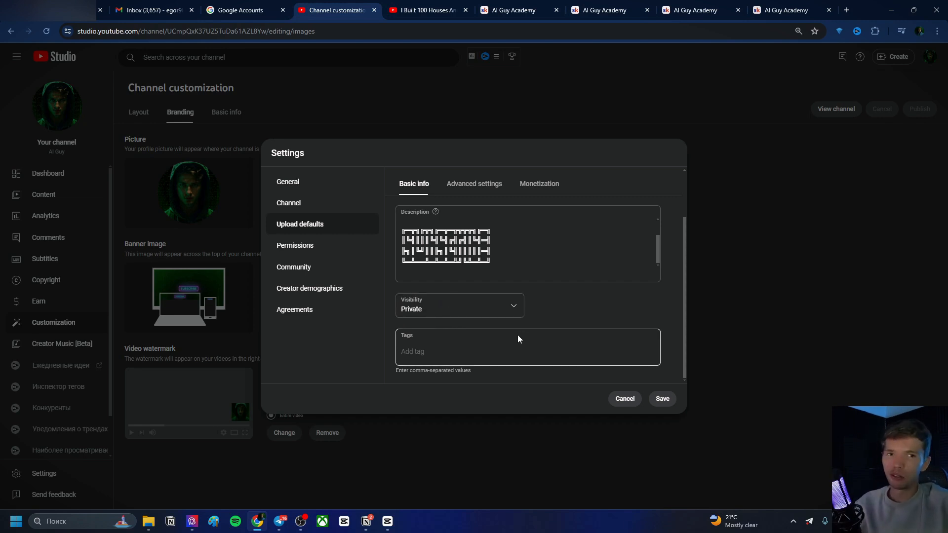
In the upload defaults' Advanced settings, set the title and description language to English
left_click(420, 355)
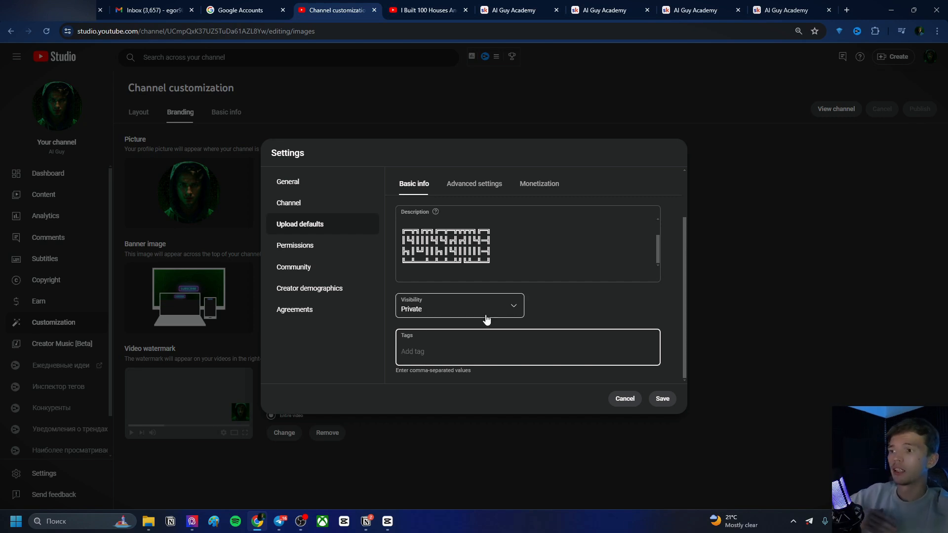
left_click(475, 185)
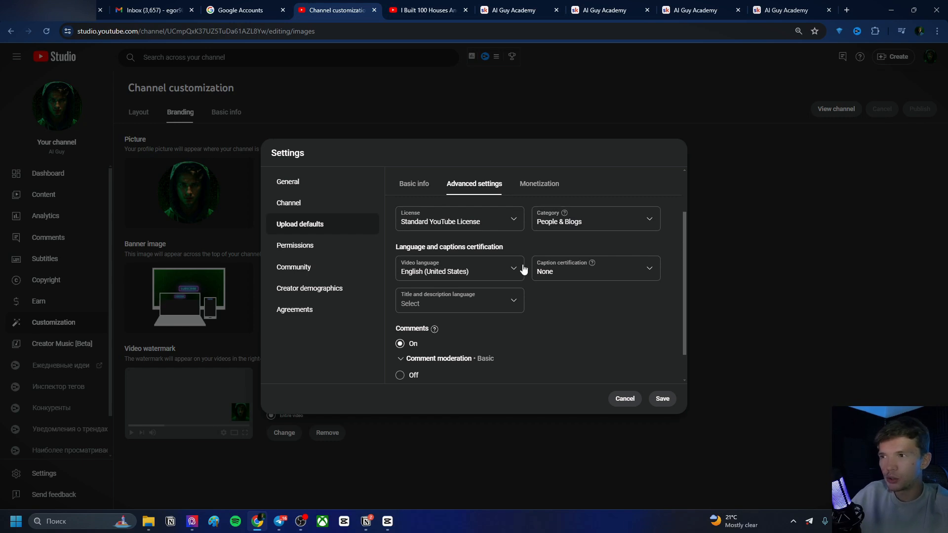
left_click(462, 275)
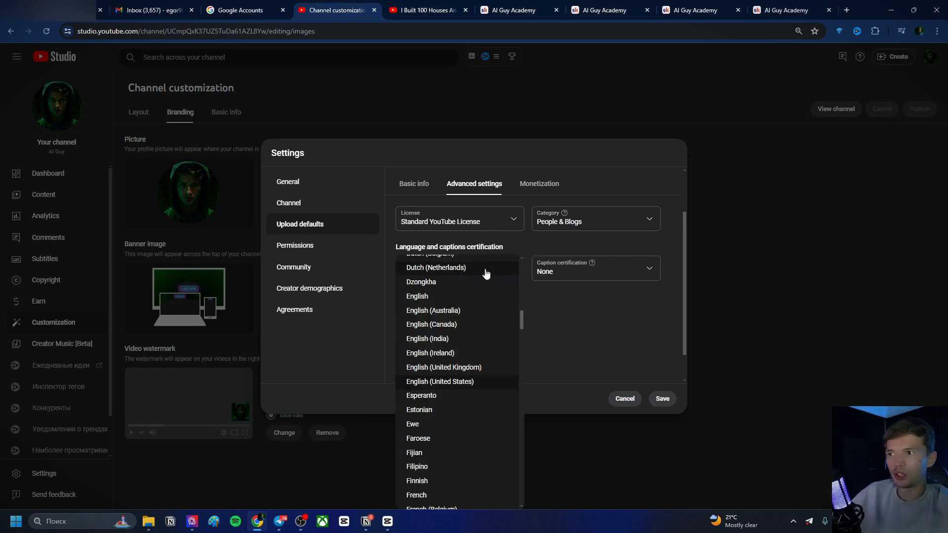
left_click(620, 344)
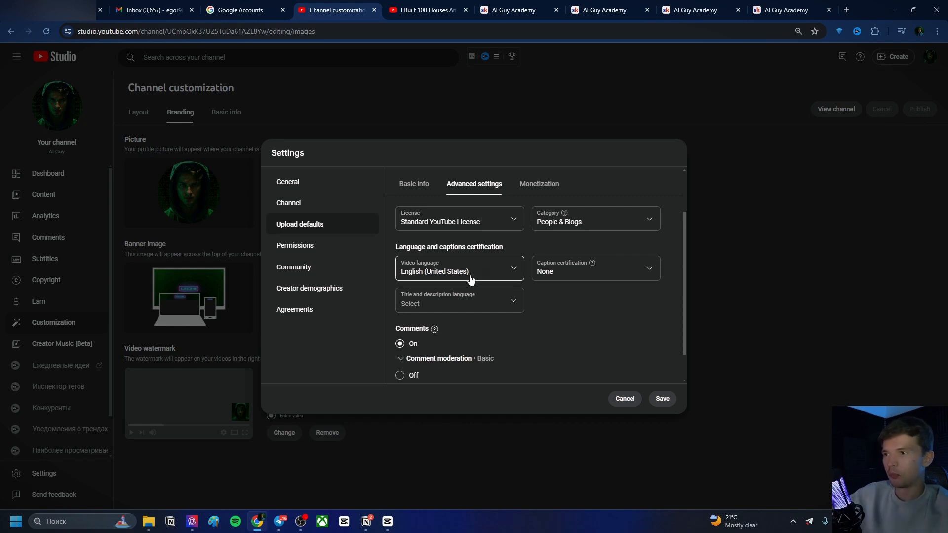
left_click(485, 302)
scroll(464, 173, "down", 3)
scroll(464, 232, "down", 8)
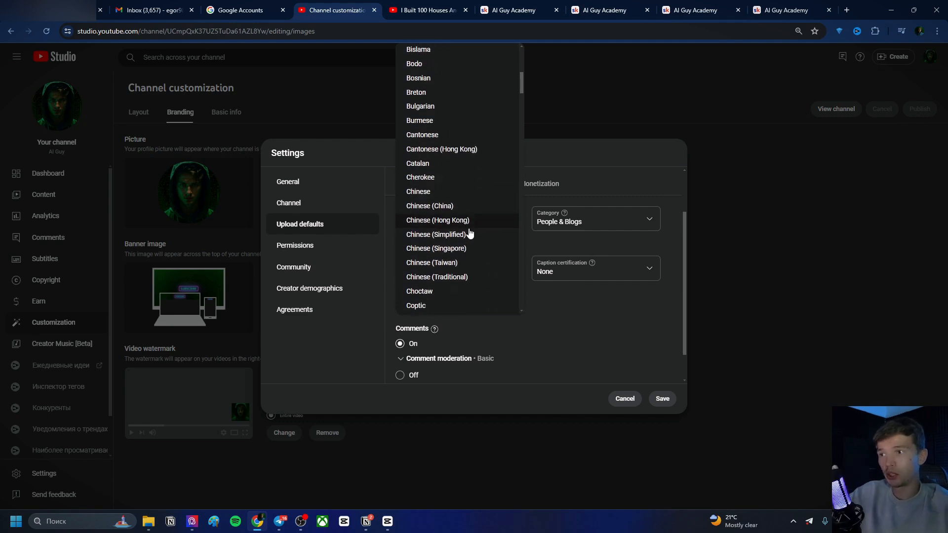
left_click(439, 225)
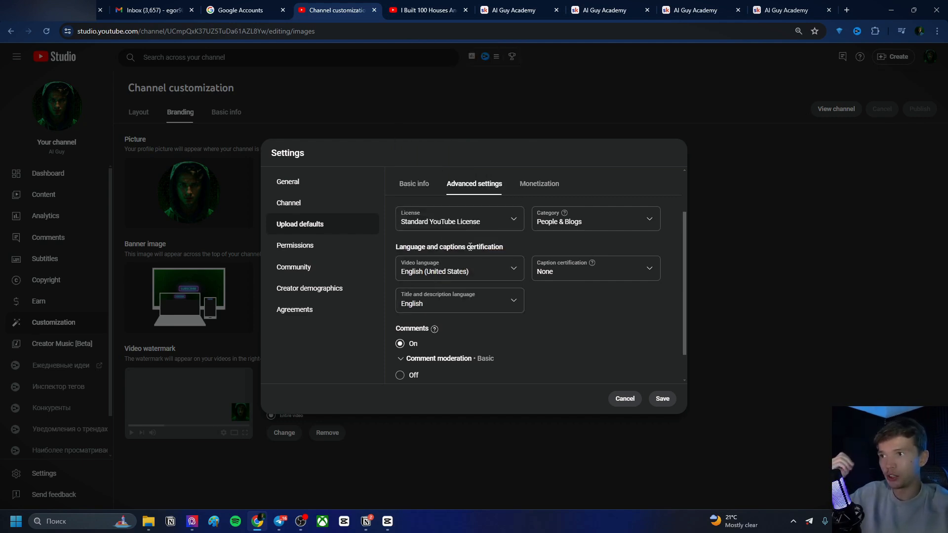
Review the comment moderation options and the rest of the upload defaults' advanced settings
scroll(560, 298, "down", 1)
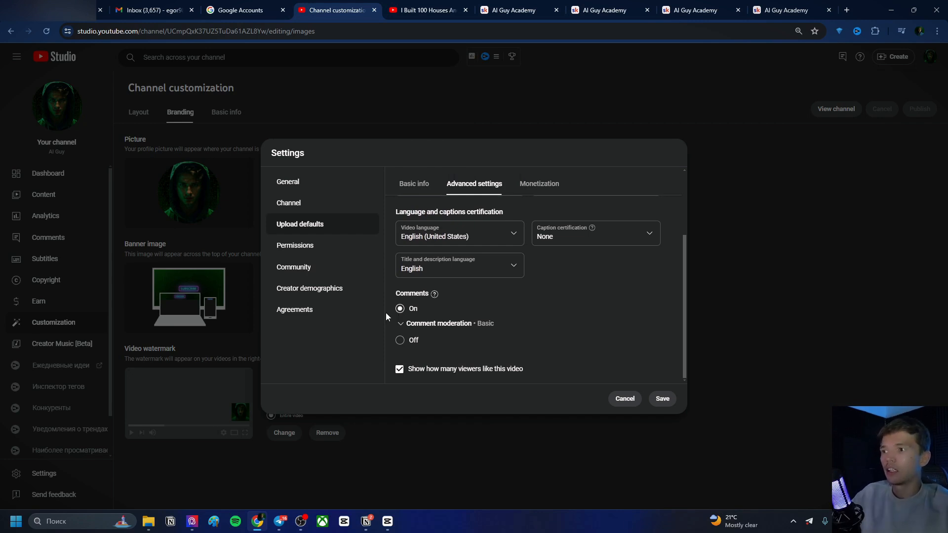
left_click(467, 323)
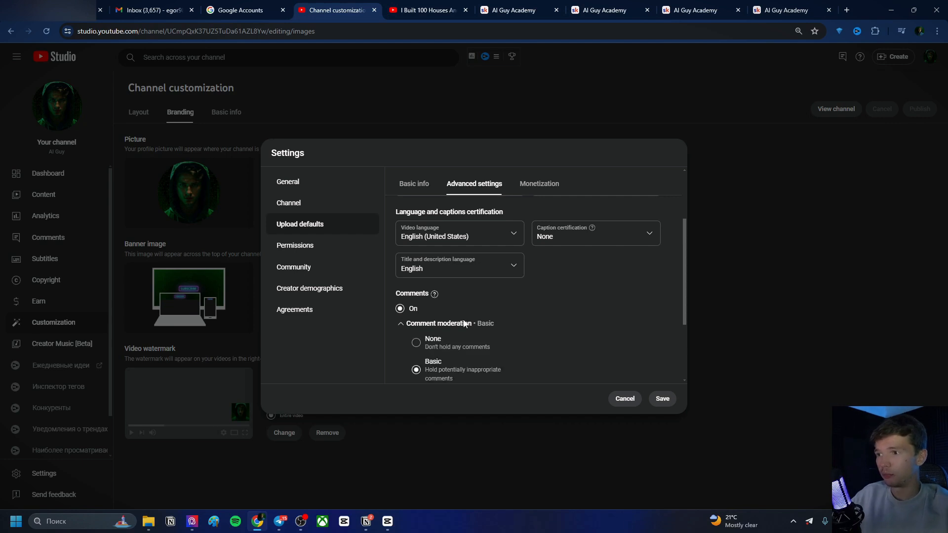
scroll(478, 316, "down", 3)
scroll(526, 256, "up", 1)
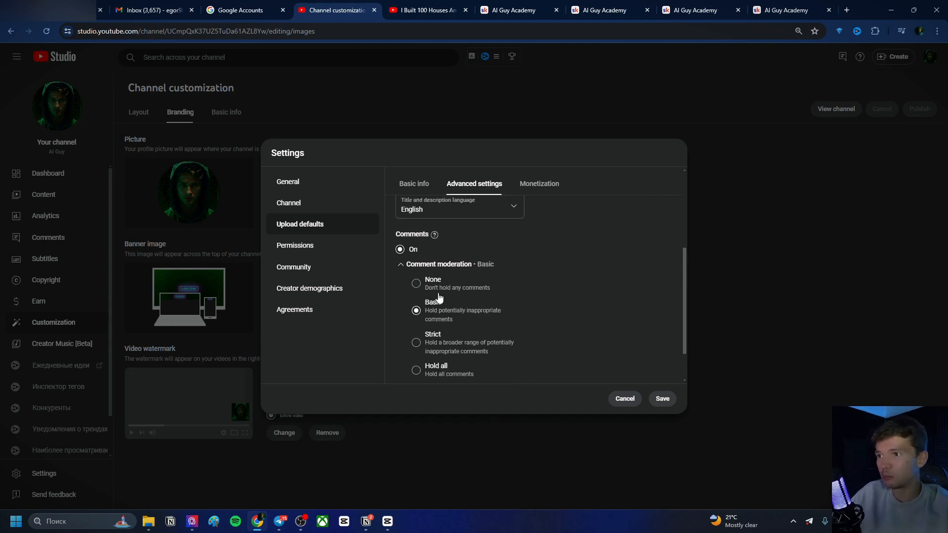
left_click(431, 267)
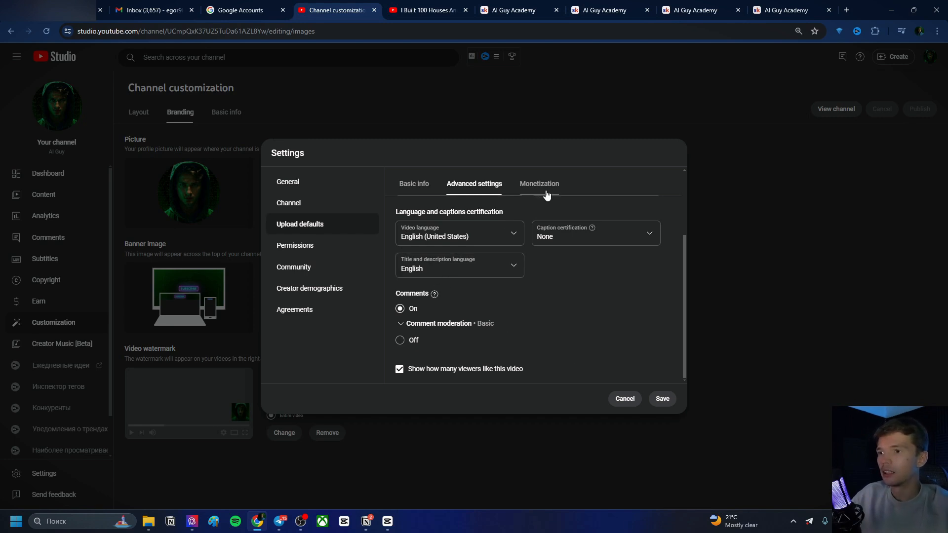
scroll(600, 276, "up", 2)
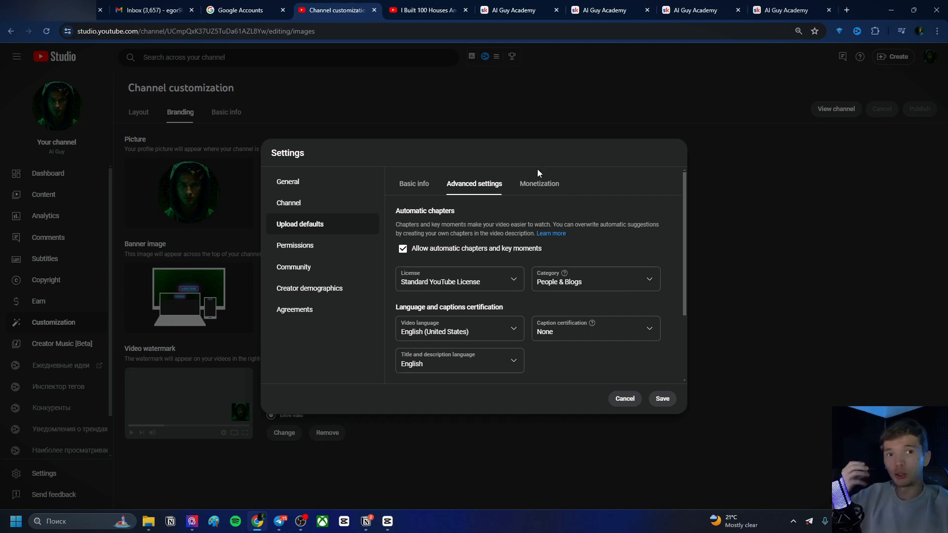
scroll(539, 213, "down", 2)
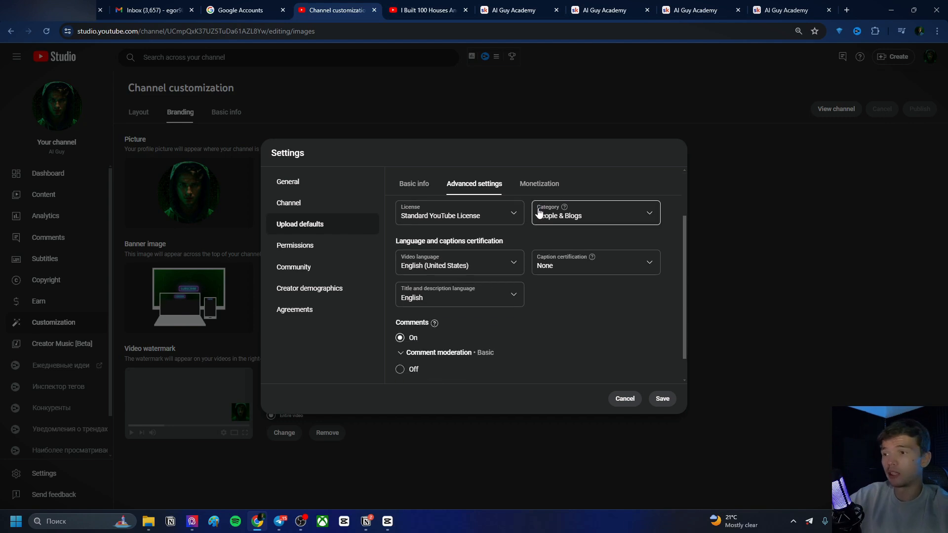
scroll(539, 213, "down", 1)
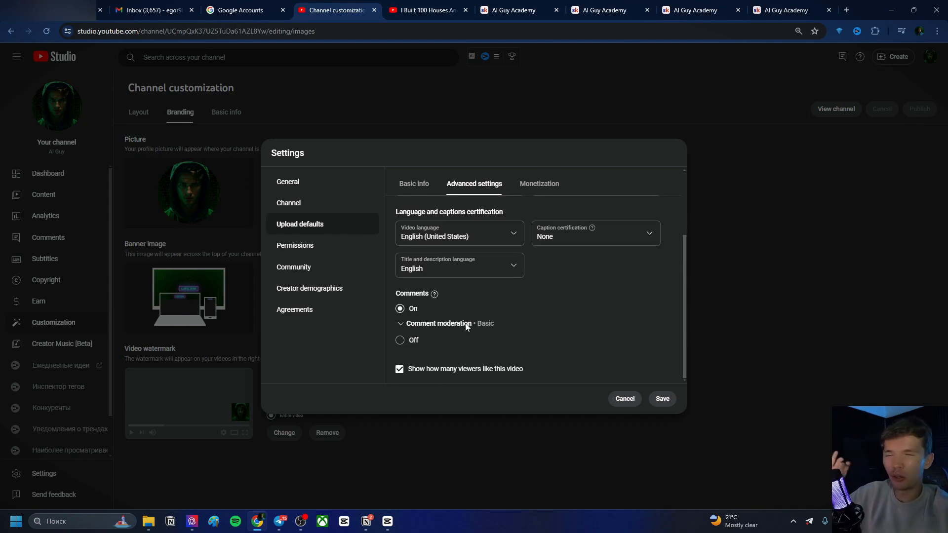
Save the upload defaults, reopen Settings, and review the upload defaults' Monetization and Advanced settings tabs
left_click(662, 399)
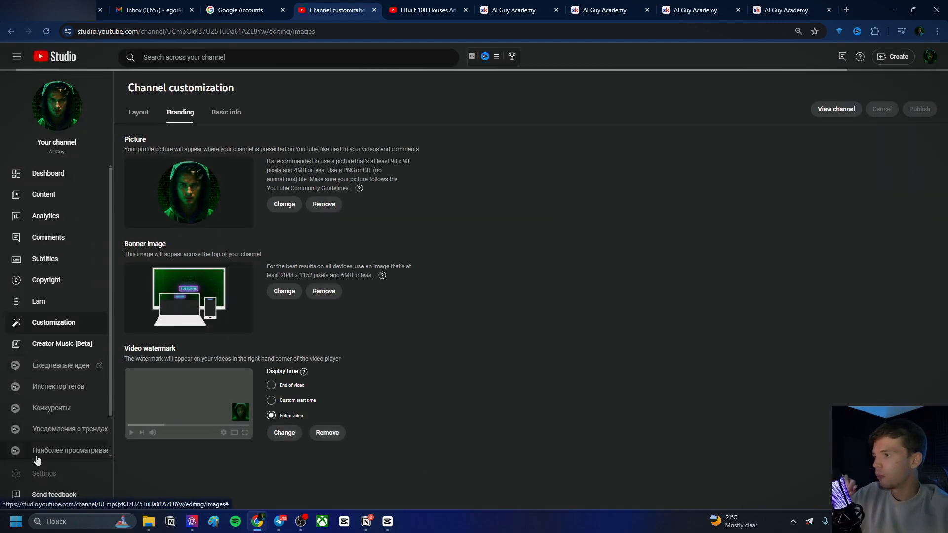
left_click(50, 475)
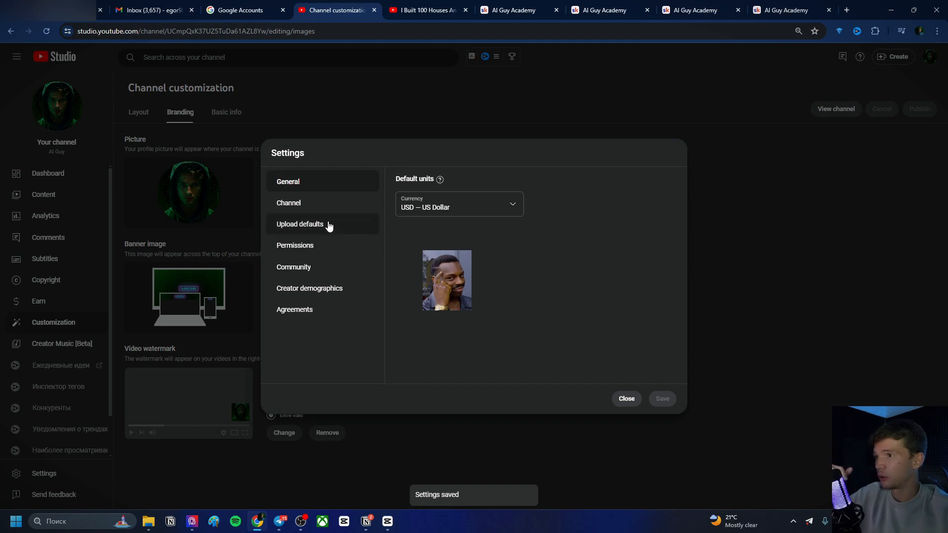
left_click(329, 225)
left_click(539, 184)
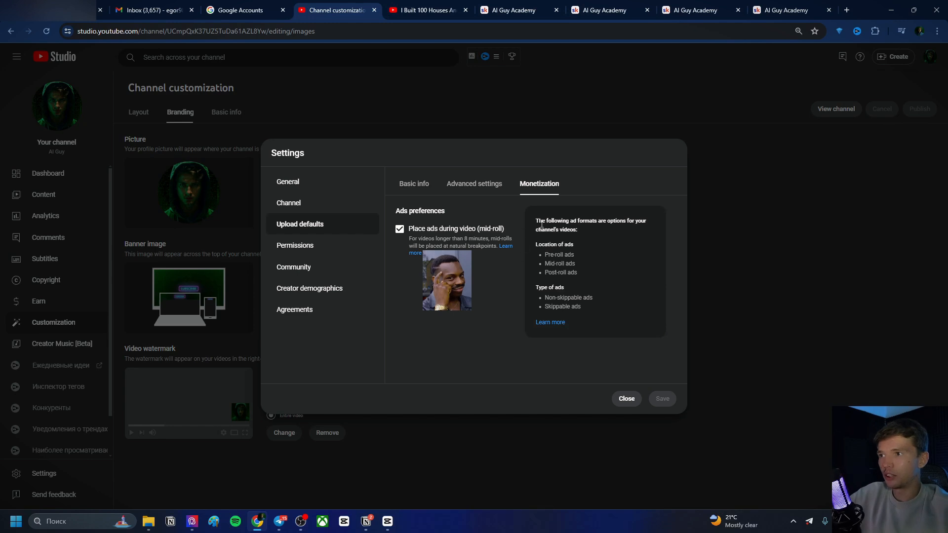
left_click(474, 184)
left_click(539, 185)
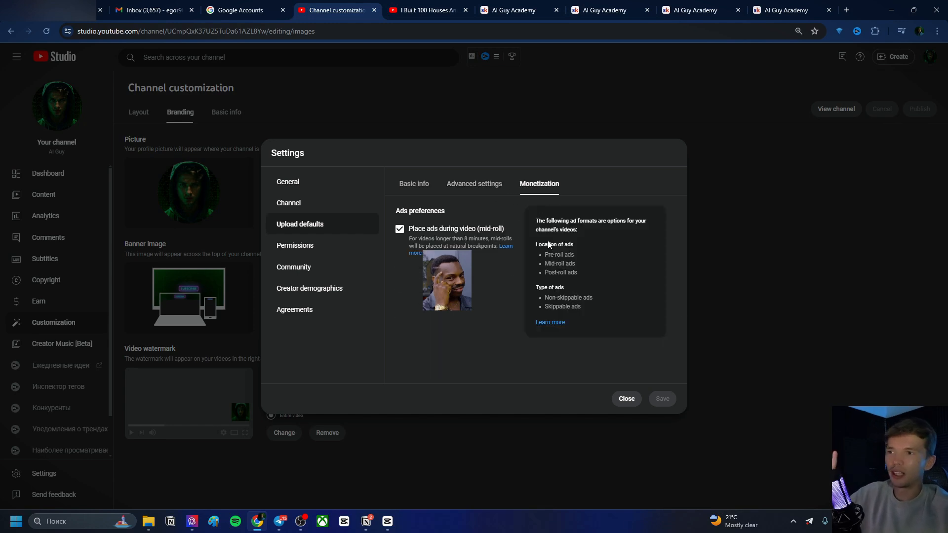
left_click(474, 183)
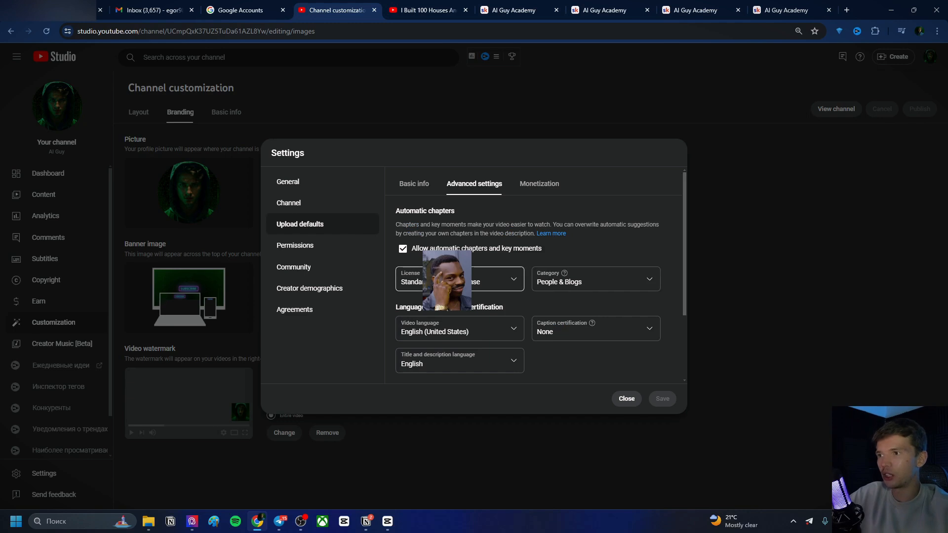
scroll(460, 277, "down", 2)
scroll(533, 247, "up", 3)
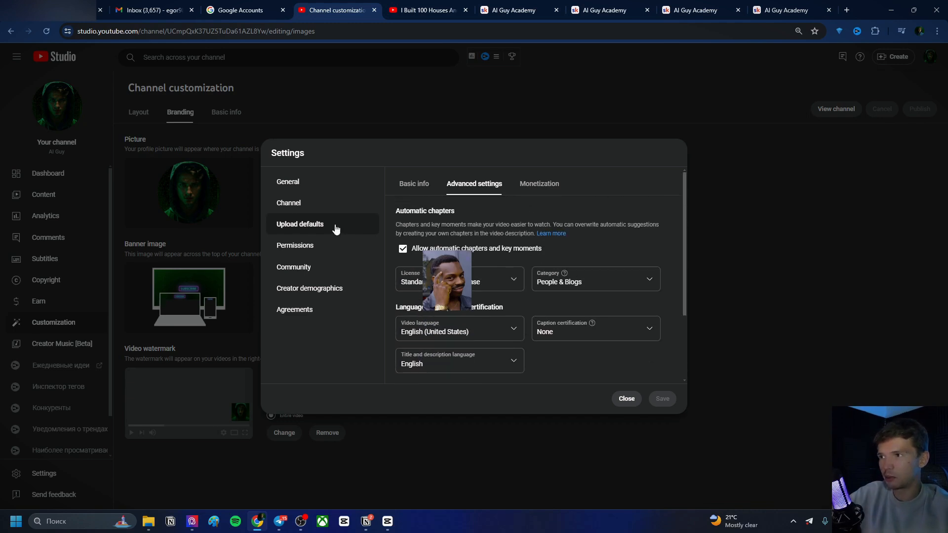
Open the channel Permissions, review the invite dialog's access roles, and close it without inviting anyone
left_click(311, 245)
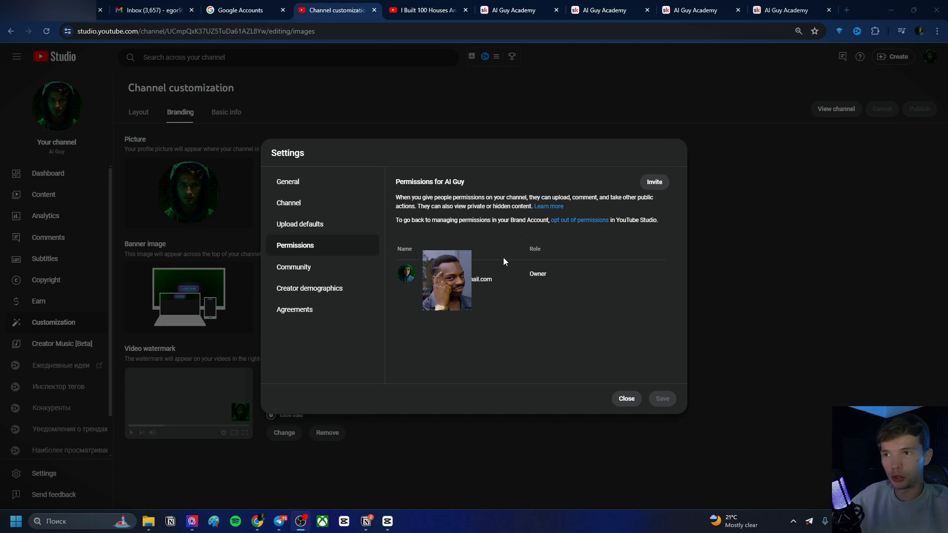
left_click(655, 182)
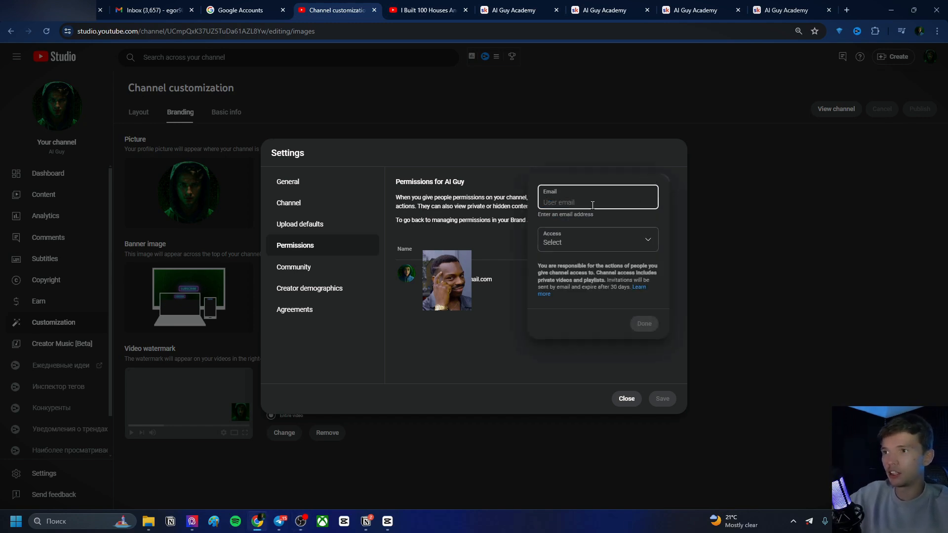
left_click(580, 243)
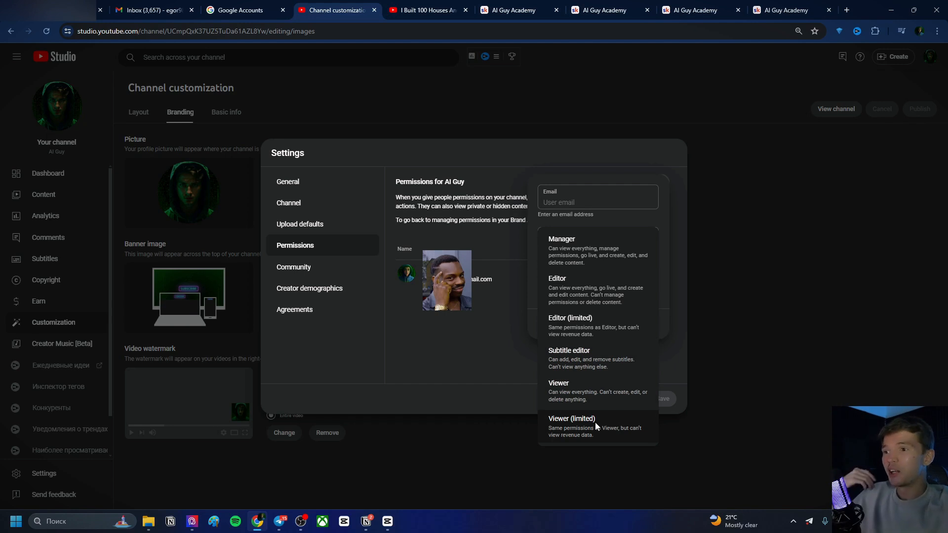
left_click(511, 331)
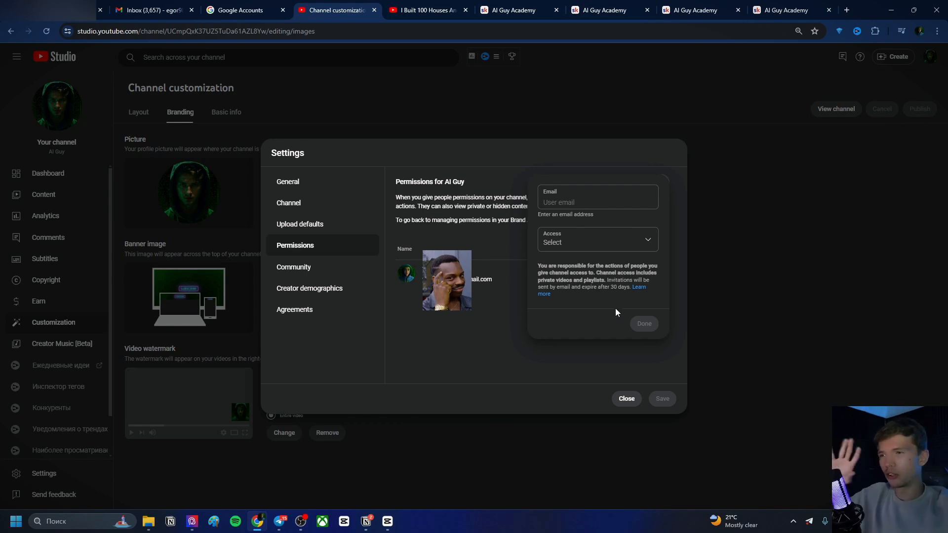
left_click(623, 242)
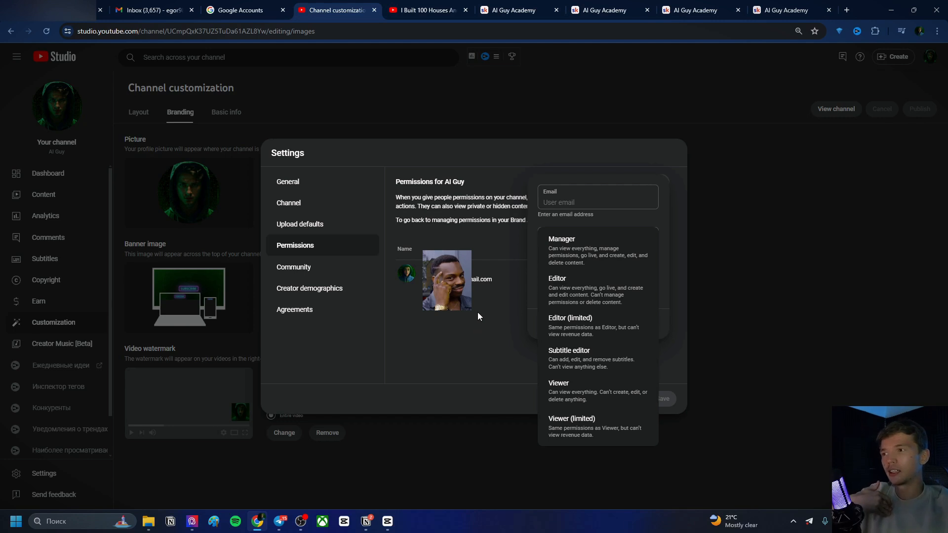
left_click(496, 273)
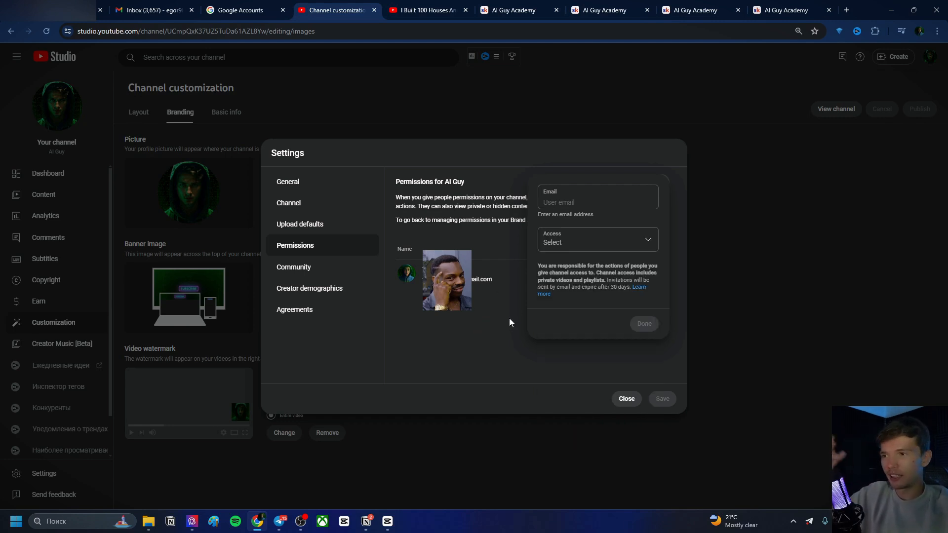
left_click(535, 351)
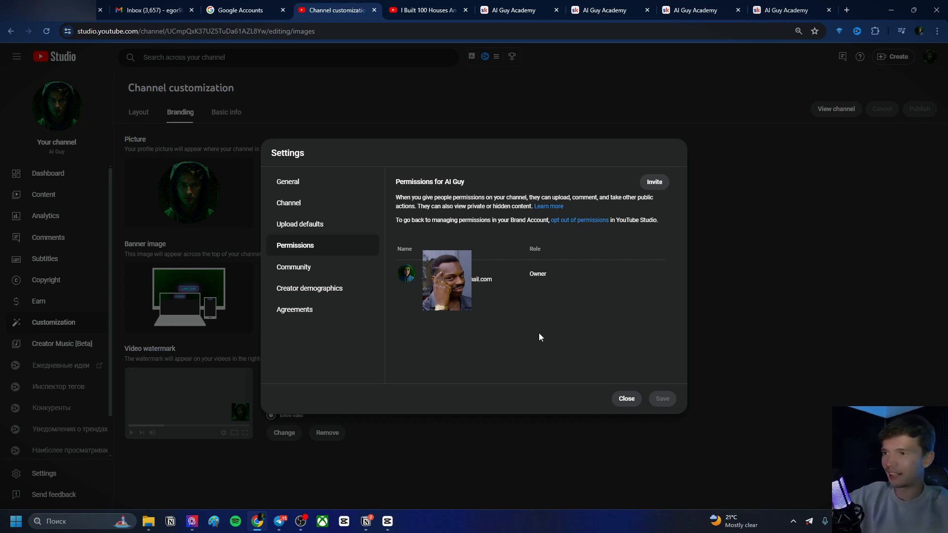
Review the Community settings' automated filters, comment defaults and channel guidelines tabs
left_click(307, 269)
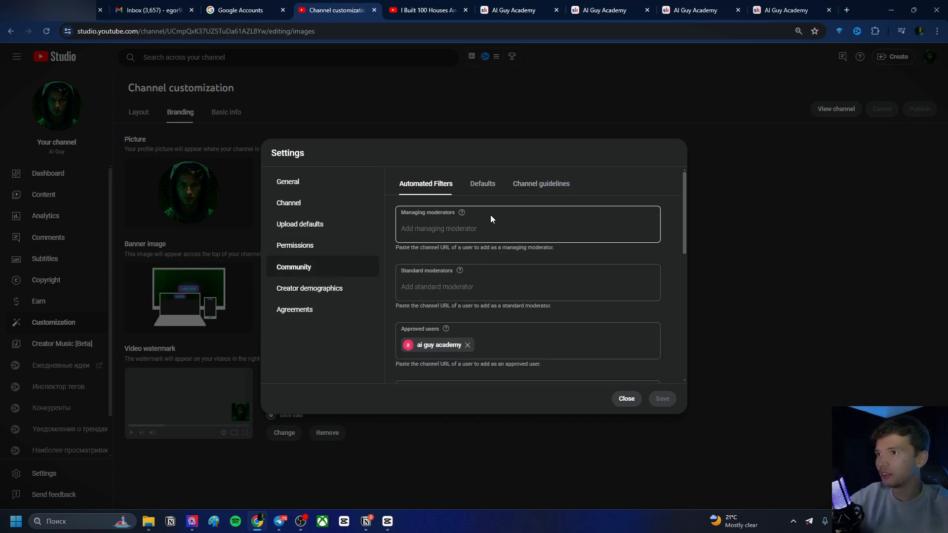
scroll(499, 222, "down", 3)
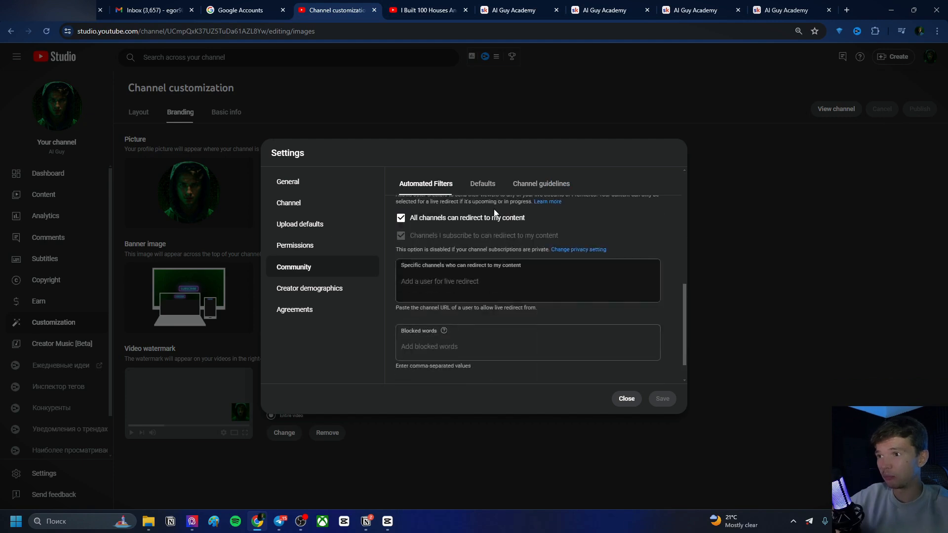
scroll(503, 247, "up", 1)
scroll(494, 254, "down", 1)
scroll(592, 267, "down", 1)
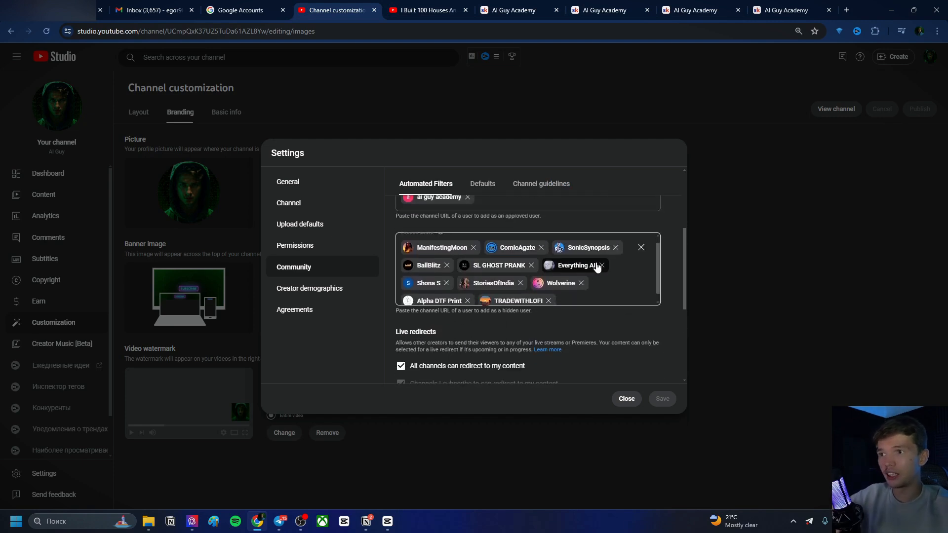
scroll(590, 269, "up", 1)
scroll(604, 288, "down", 1)
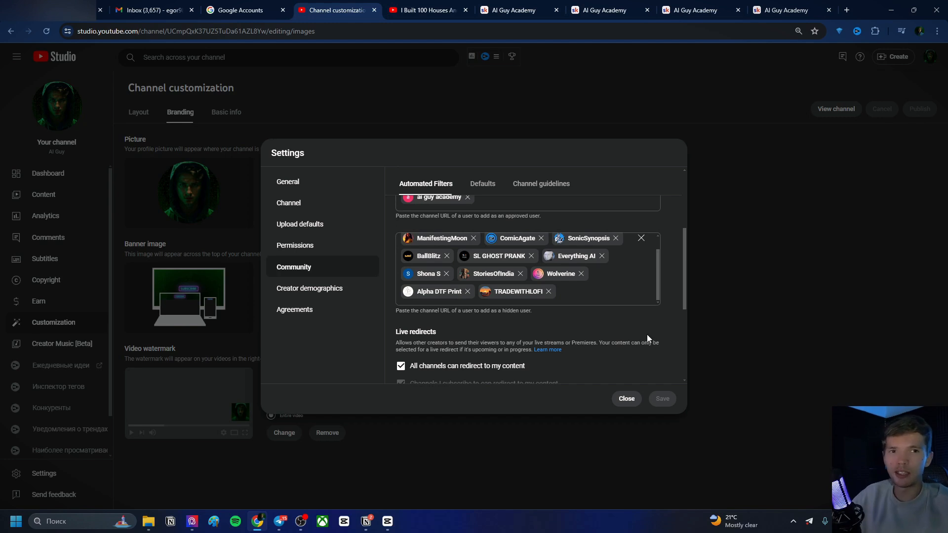
scroll(643, 336, "up", 1)
scroll(643, 337, "down", 3)
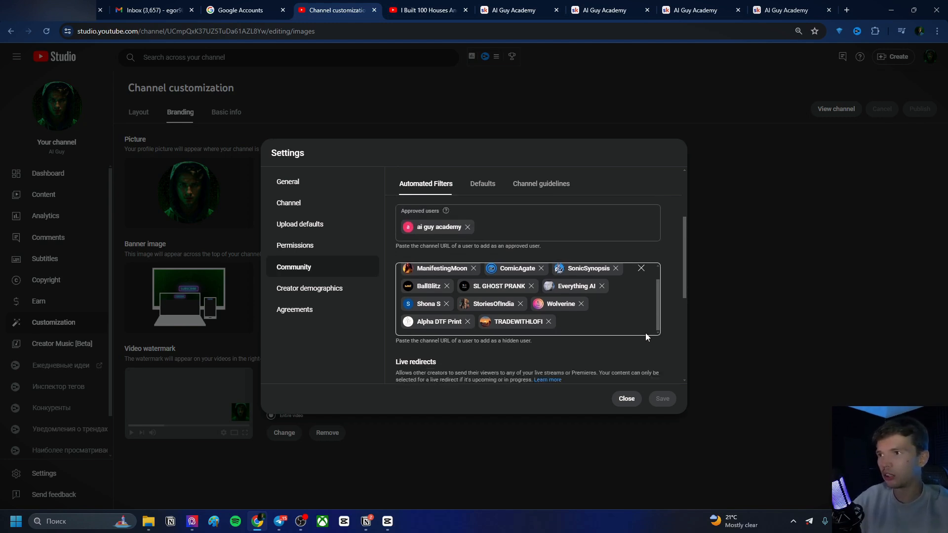
scroll(643, 332, "down", 1)
scroll(643, 333, "up", 3)
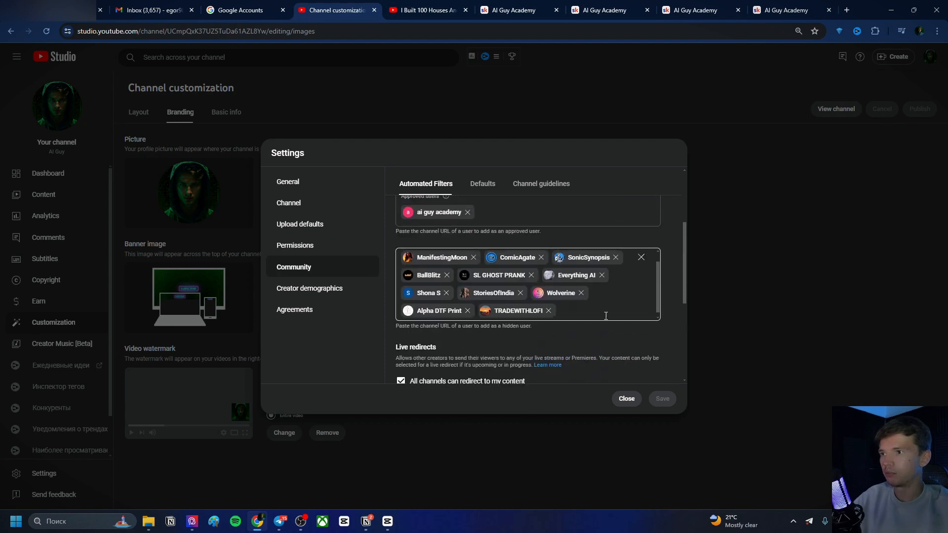
left_click(483, 185)
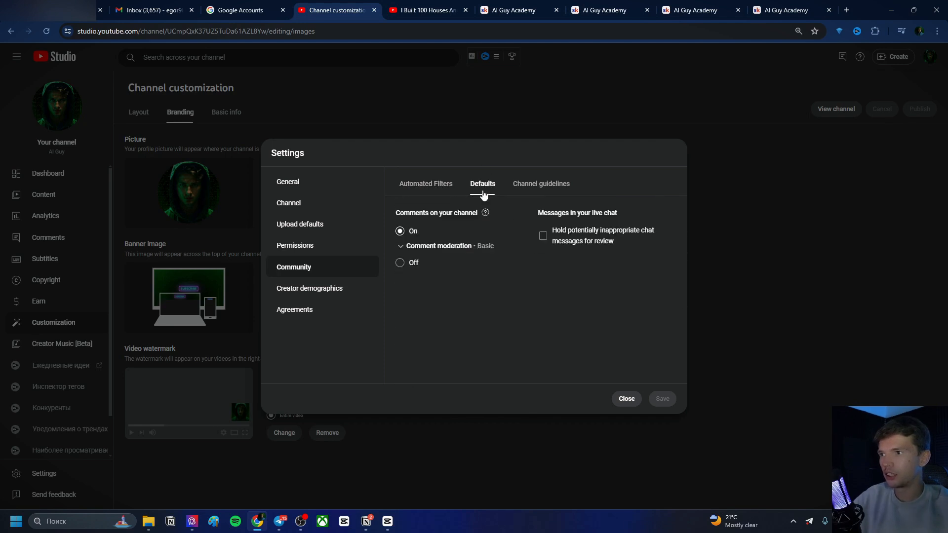
left_click(537, 190)
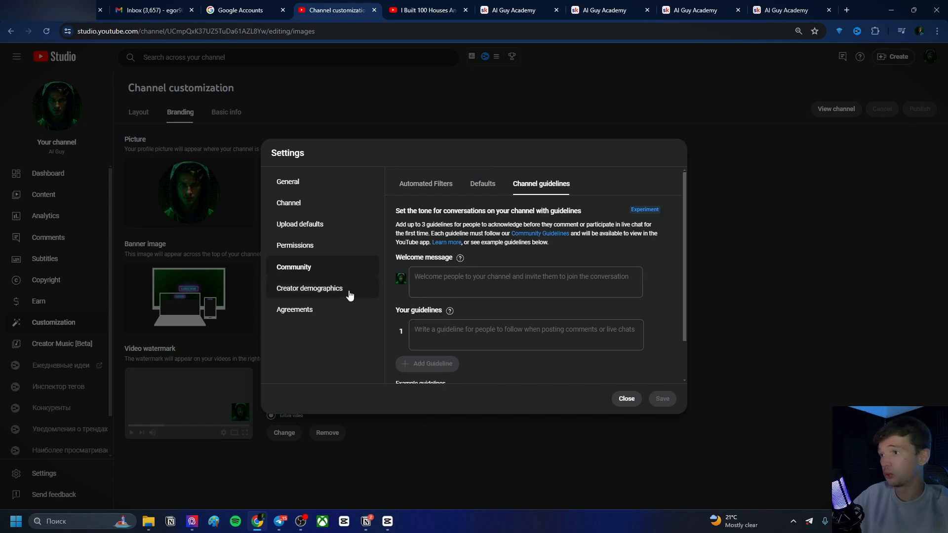
Examine the Altered content disclosure section in a video's details page
left_click(333, 295)
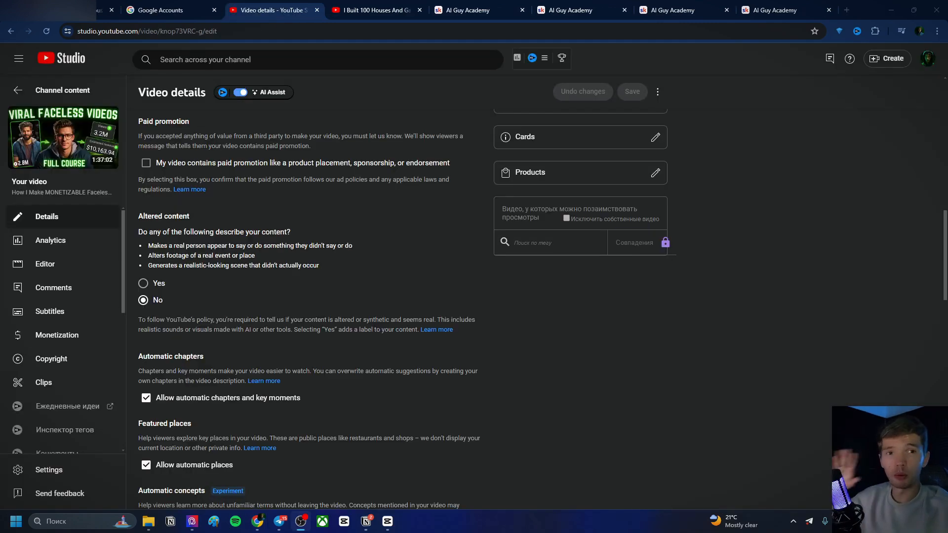
scroll(256, 305, "down", 3)
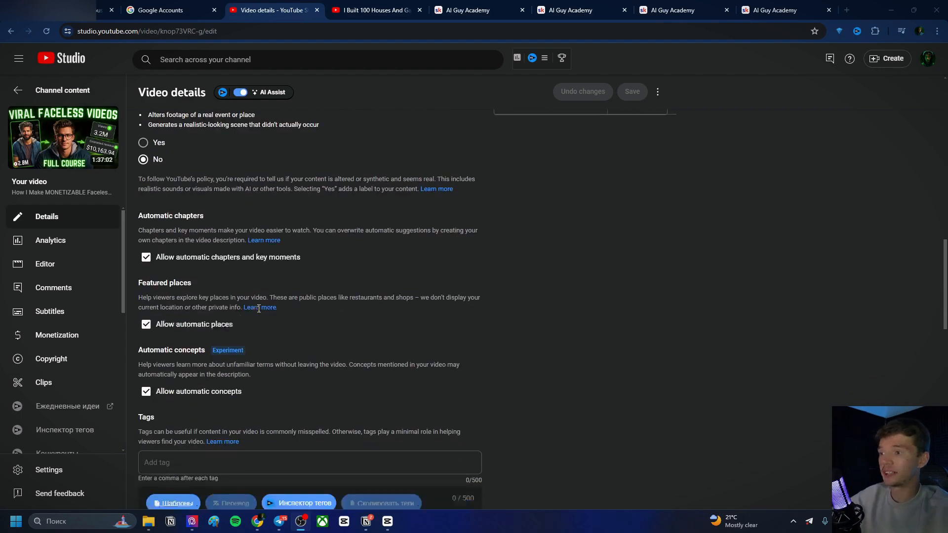
scroll(255, 305, "up", 3)
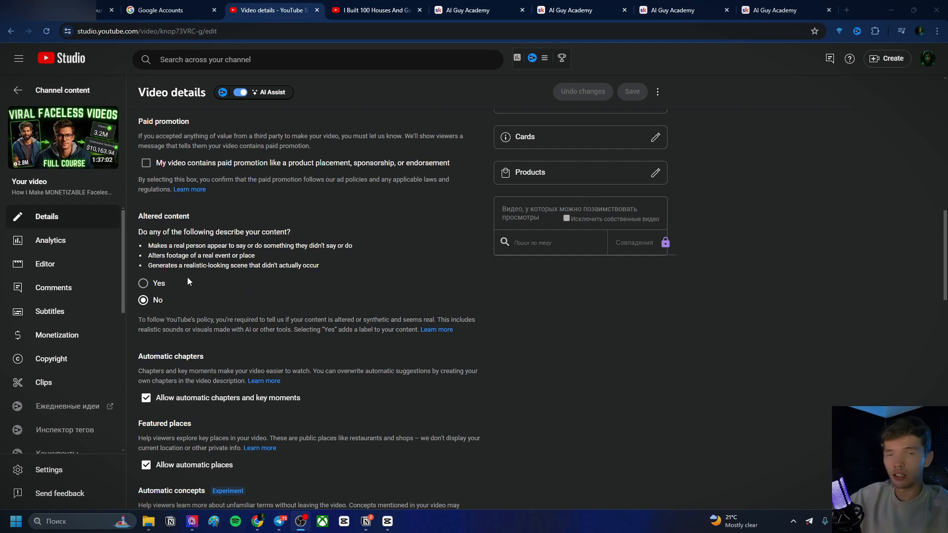
left_click_drag(169, 303, 147, 303)
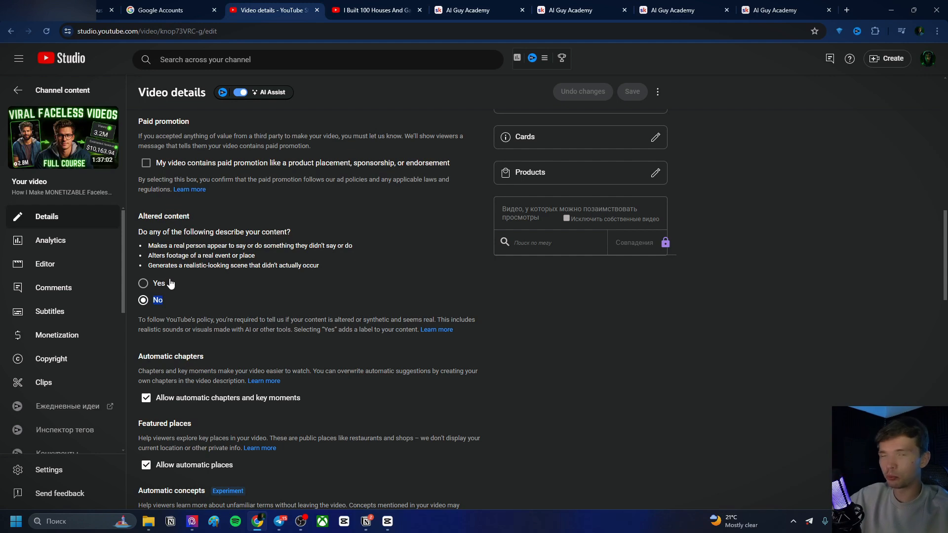
left_click_drag(190, 216, 138, 219)
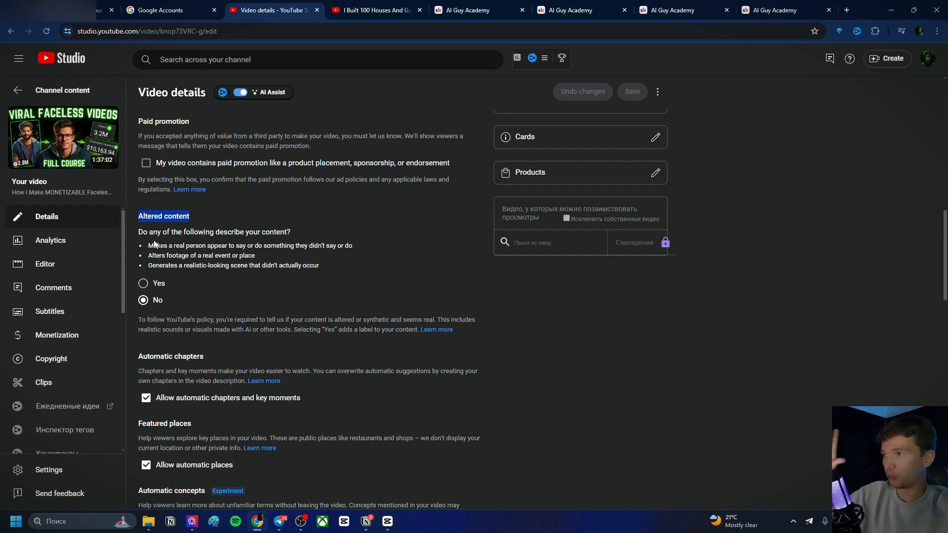
left_click_drag(139, 232, 334, 288)
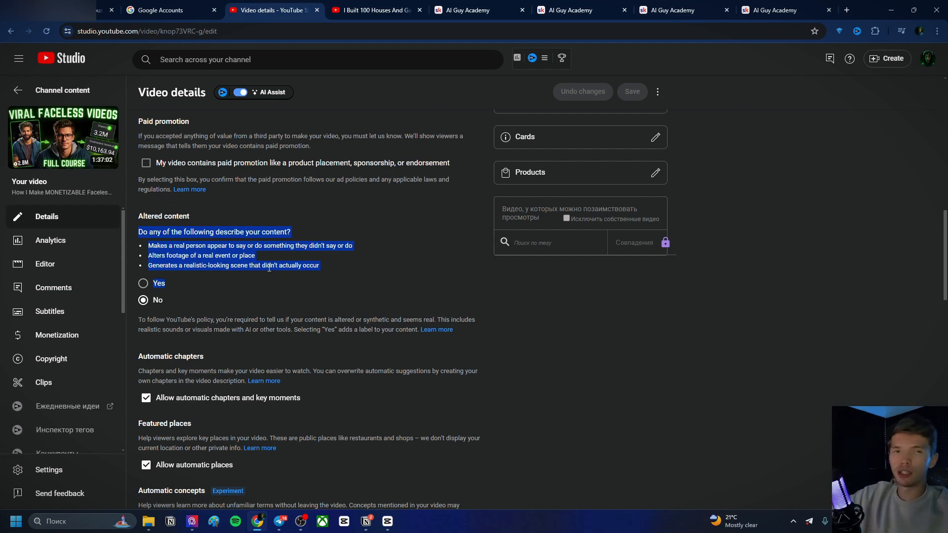
Try marking the video's altered content as Yes, then return to channel content discarding the changes
left_click(143, 284)
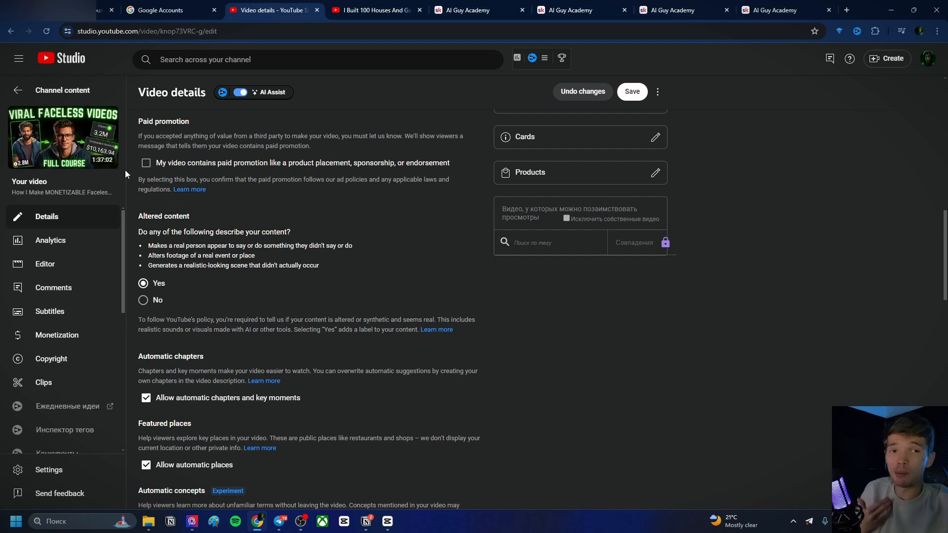
left_click(153, 300)
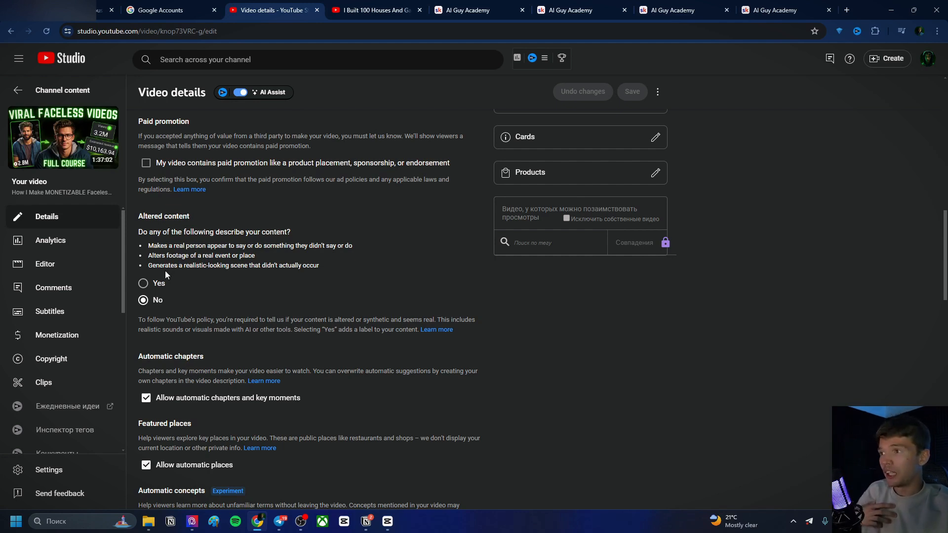
left_click(143, 283)
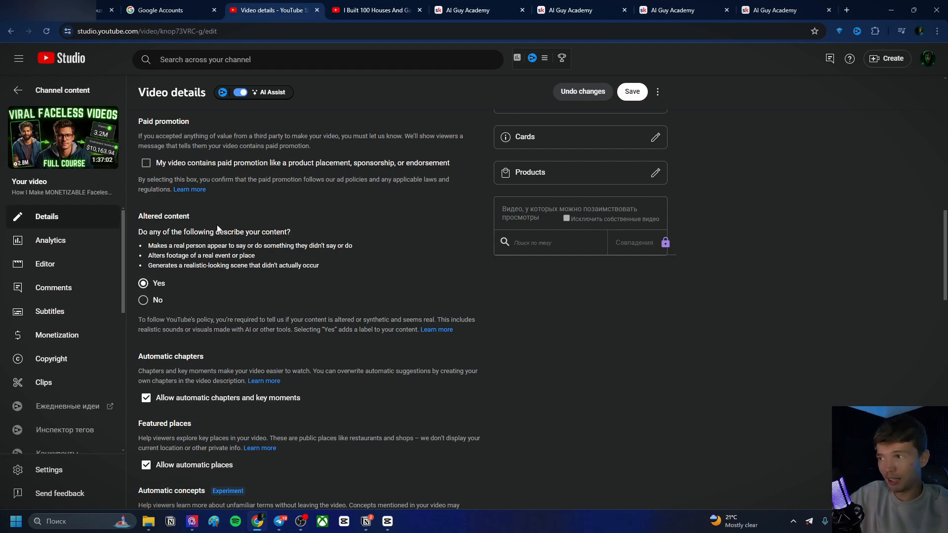
scroll(324, 255, "down", 8)
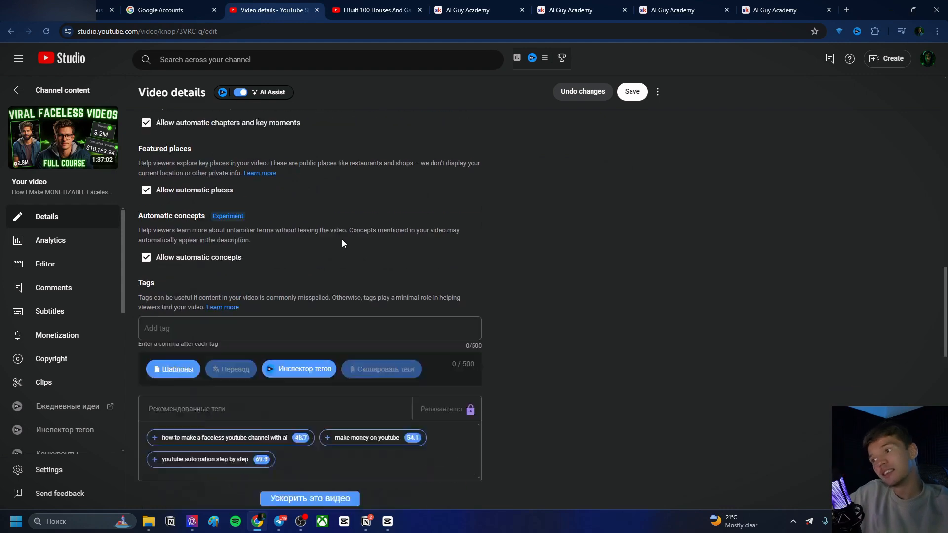
scroll(373, 257, "down", 3)
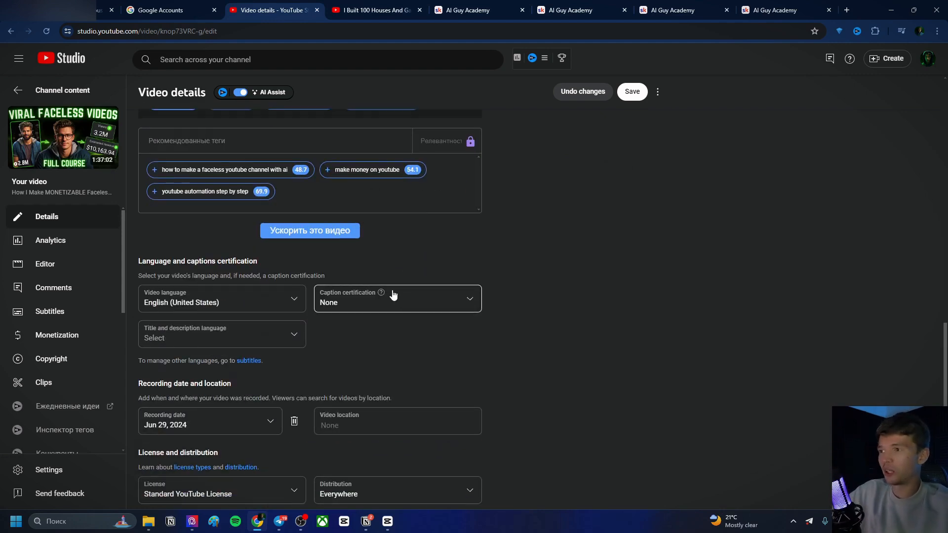
scroll(324, 316, "down", 2)
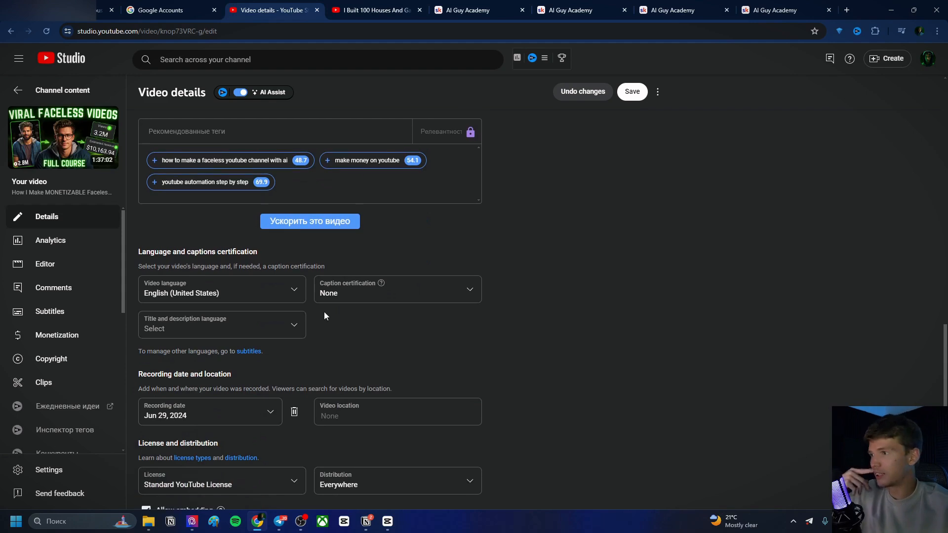
scroll(380, 346, "up", 7)
scroll(372, 334, "up", 3)
left_click(63, 89)
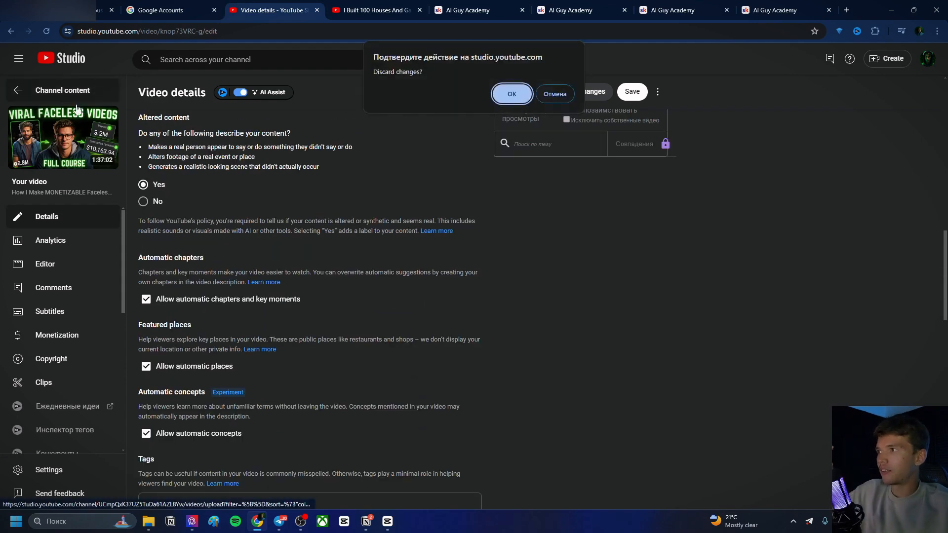
left_click(512, 94)
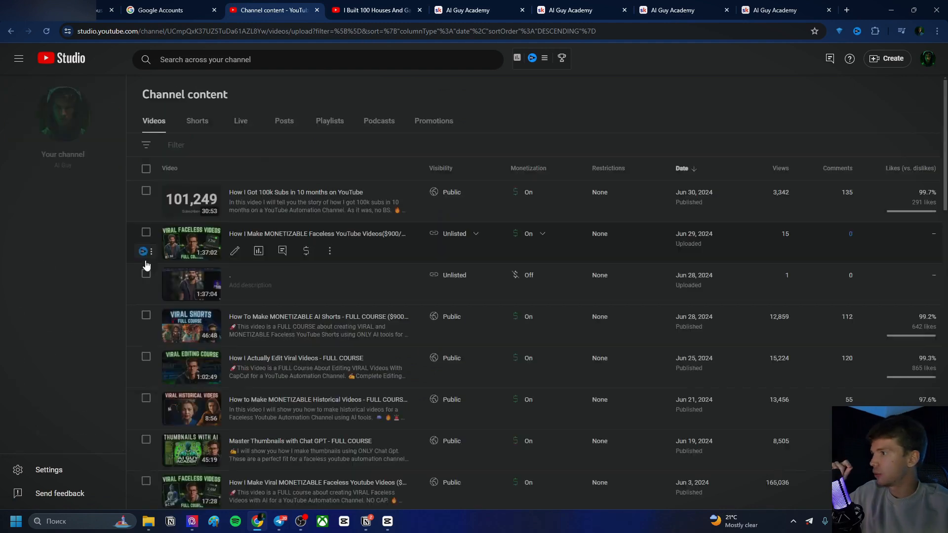
Open the channel's Basic info customization and review its name, handle and description
left_click(63, 365)
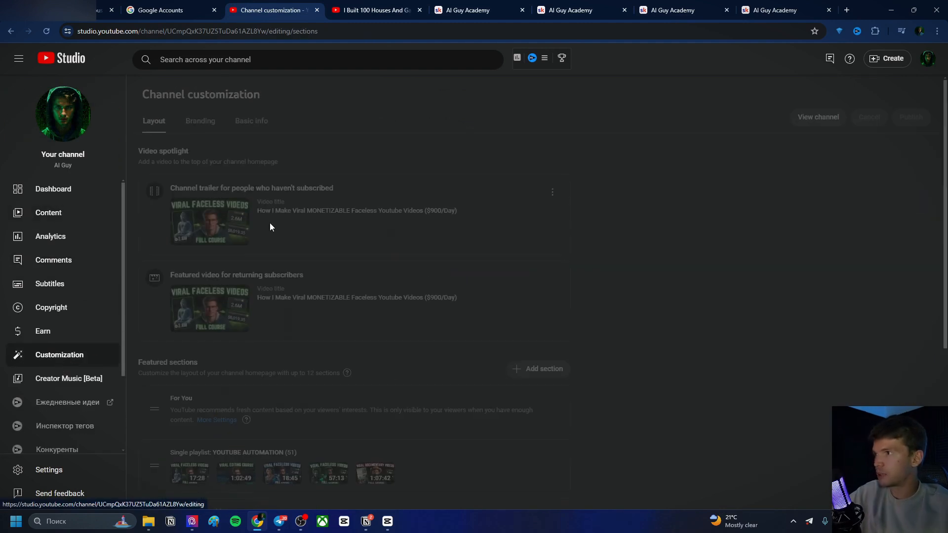
left_click(254, 128)
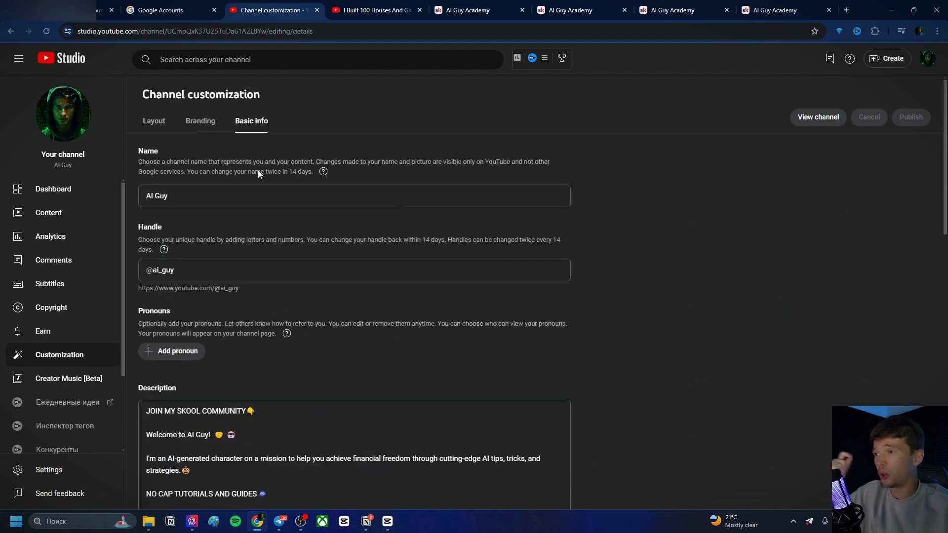
scroll(265, 183, "down", 5)
scroll(265, 182, "up", 3)
scroll(276, 224, "down", 3)
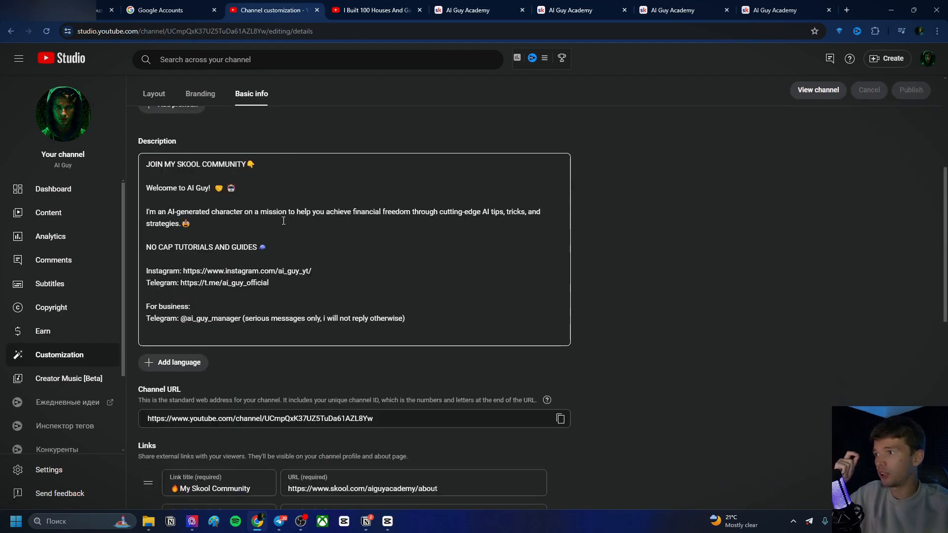
scroll(276, 227, "up", 5)
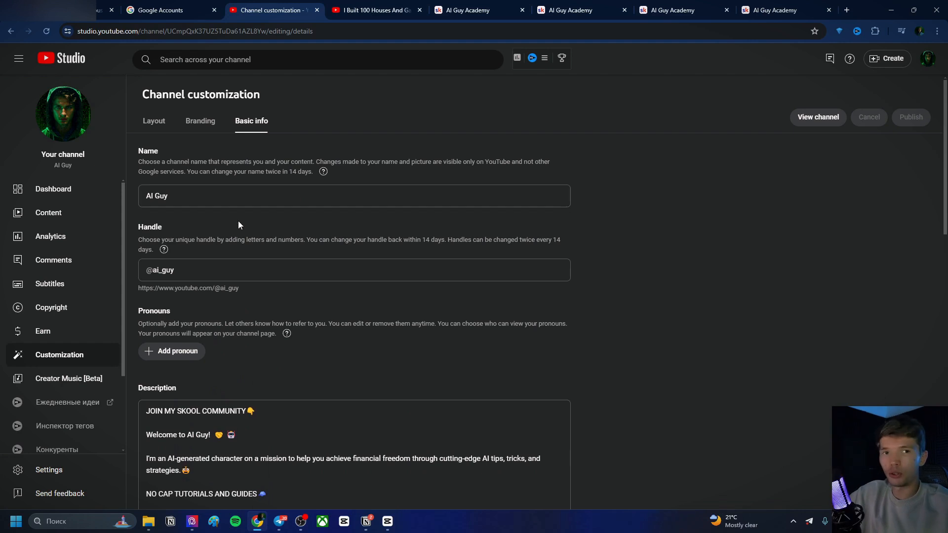
scroll(222, 247, "down", 2)
Highlight the description's opening line and open the channel's public page on YouTube
left_click_drag(259, 313, 135, 317)
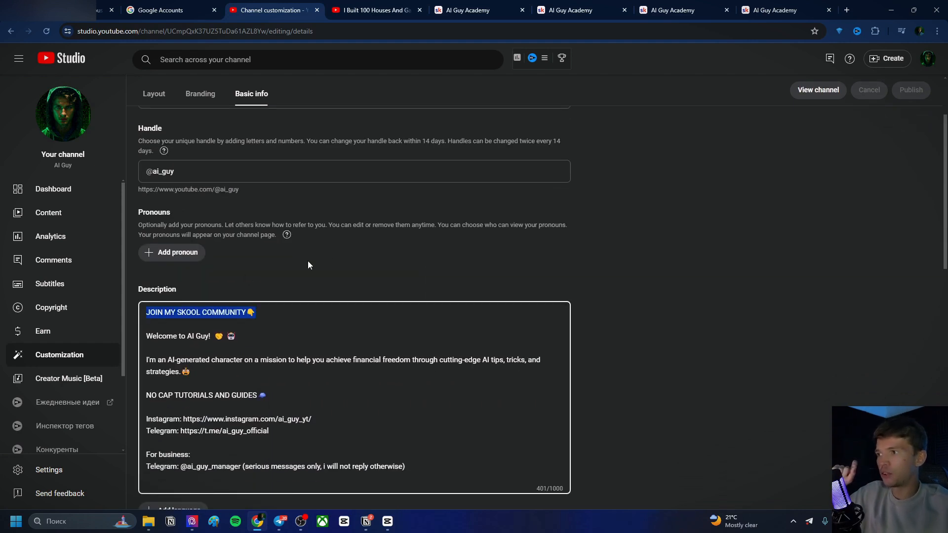
scroll(331, 244, "up", 2)
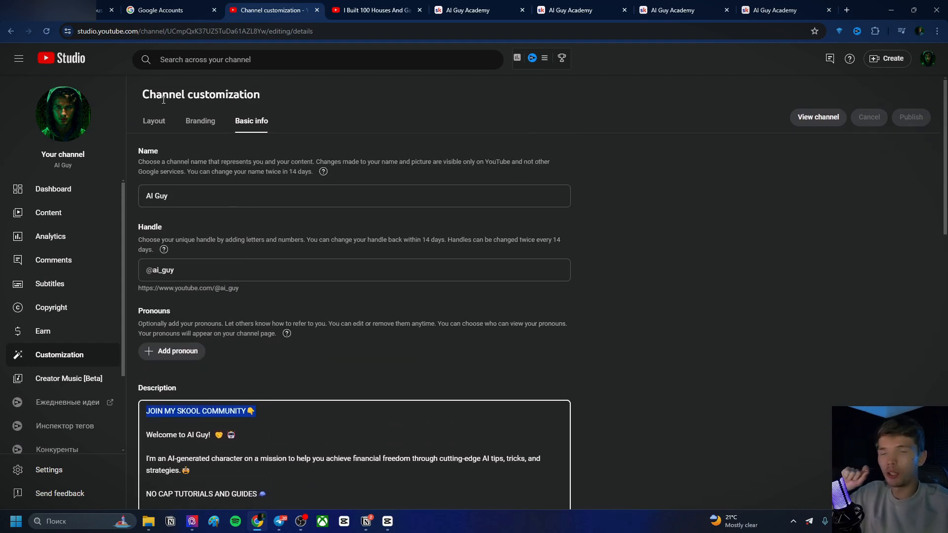
left_click(80, 114)
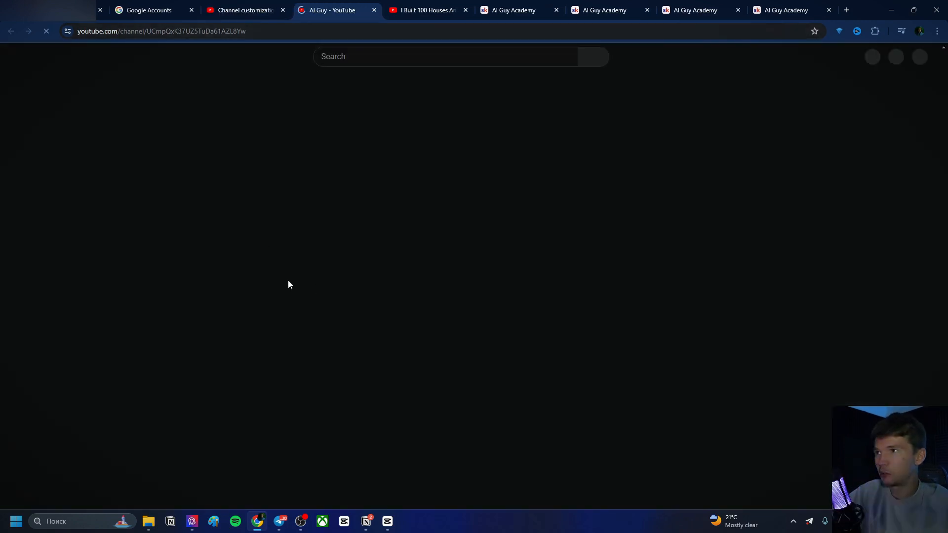